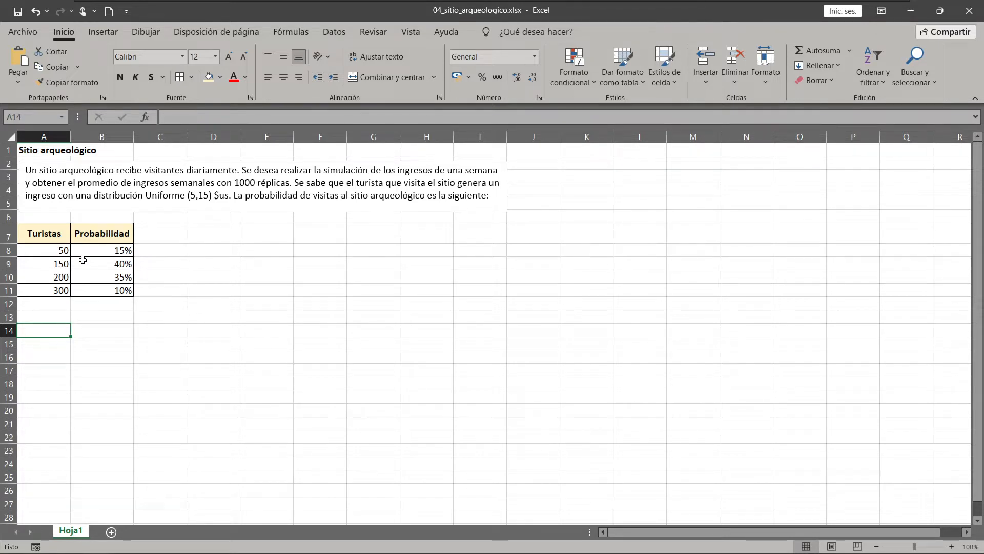
# Enter the headers F(x), Lim. Inf and lim sup in cells C7, D7 and E7 beside the Probabilidad column.
pyautogui.click(167, 236)
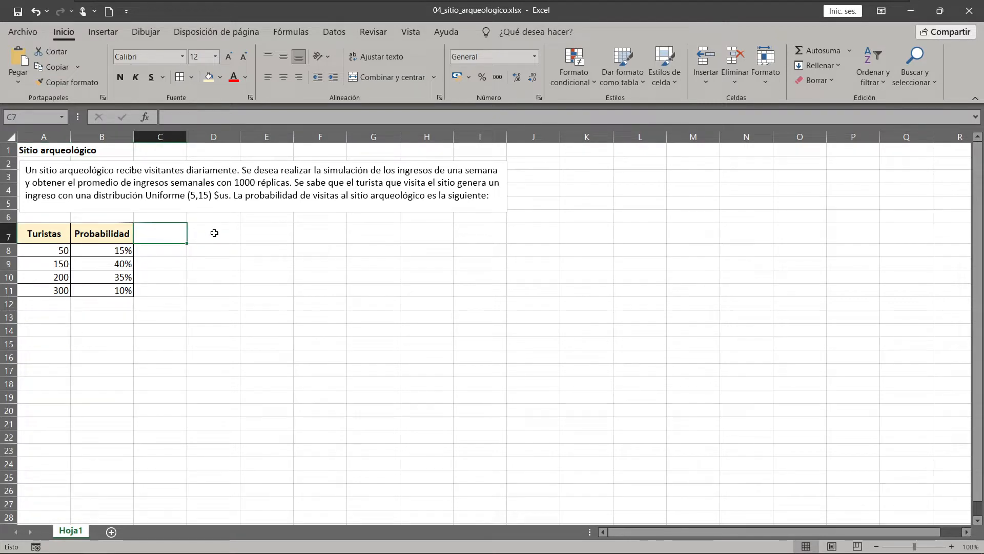
pyautogui.write('F')
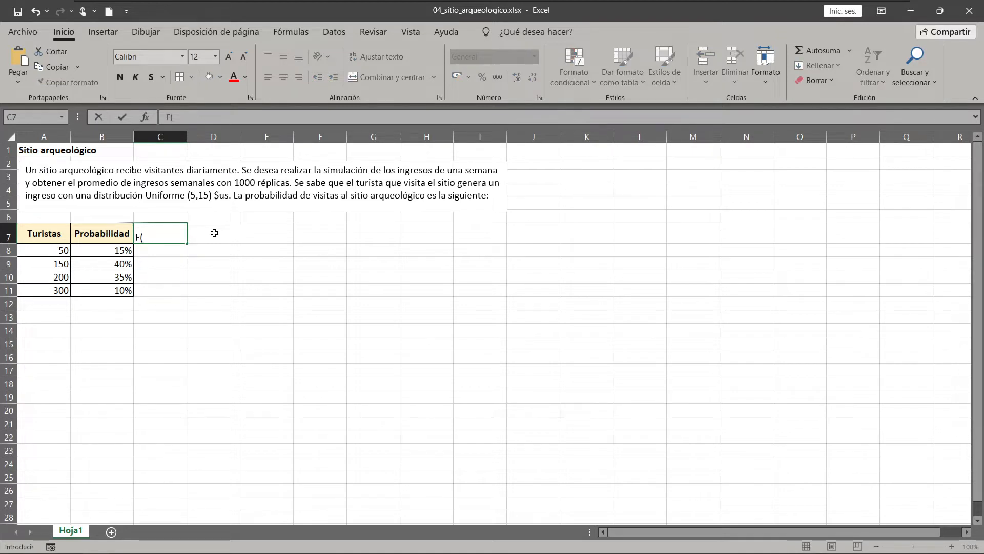
pyautogui.write('(x)')
pyautogui.click(215, 232)
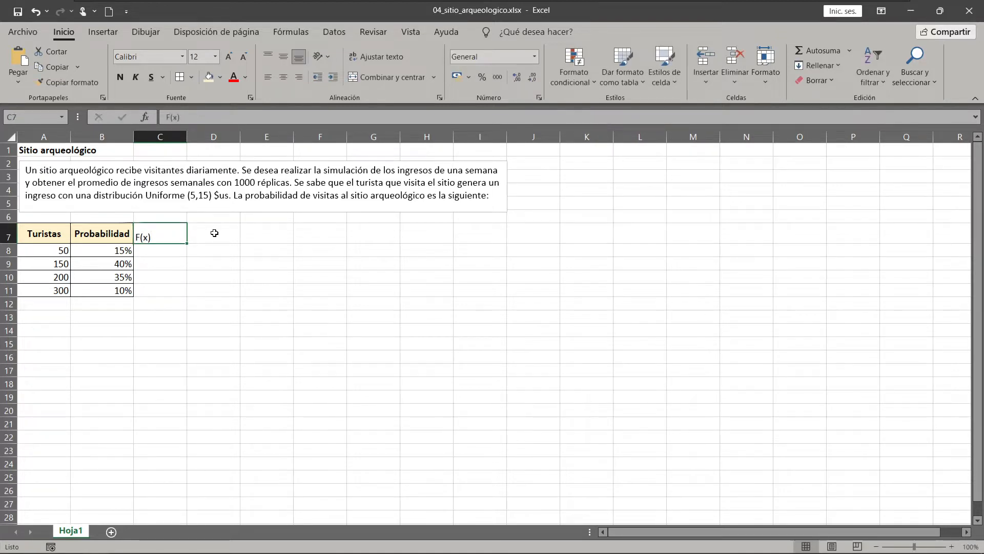
pyautogui.write('Lim. inf')
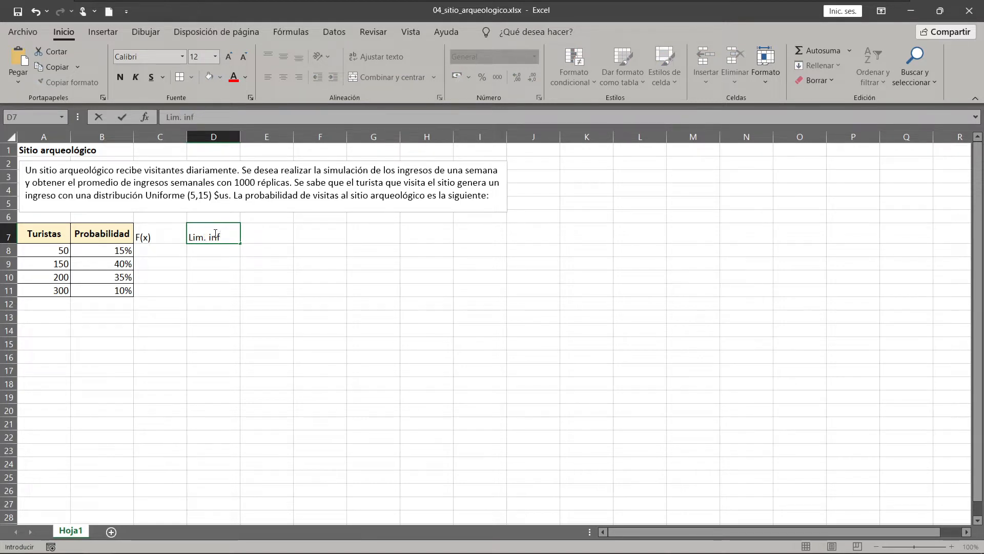
pyautogui.press('Tab')
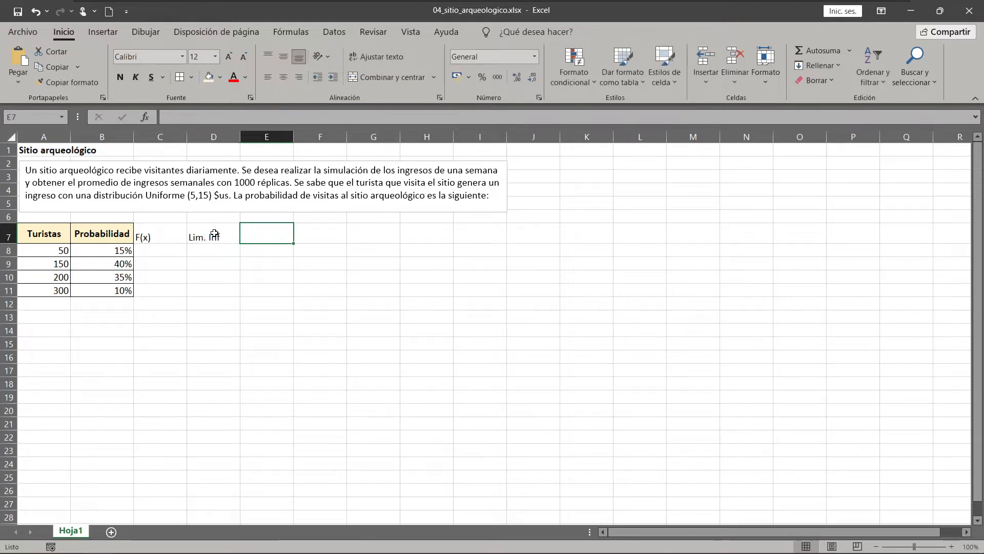
pyautogui.write('lim sup')
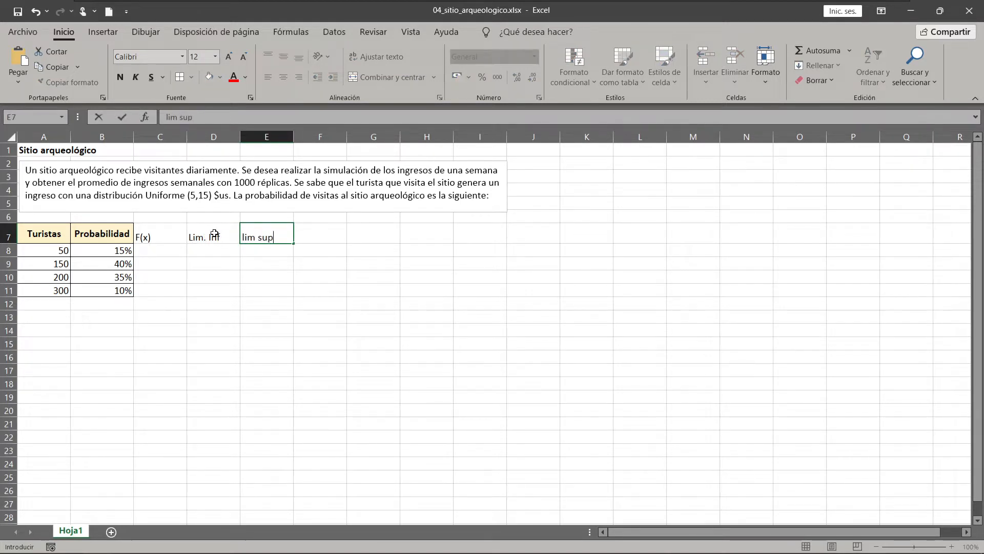
pyautogui.press('Return')
# Make the headers in C7:E7 bold and center them vertically and horizontally.
pyautogui.moveTo(160, 239); pyautogui.dragTo(263, 235)
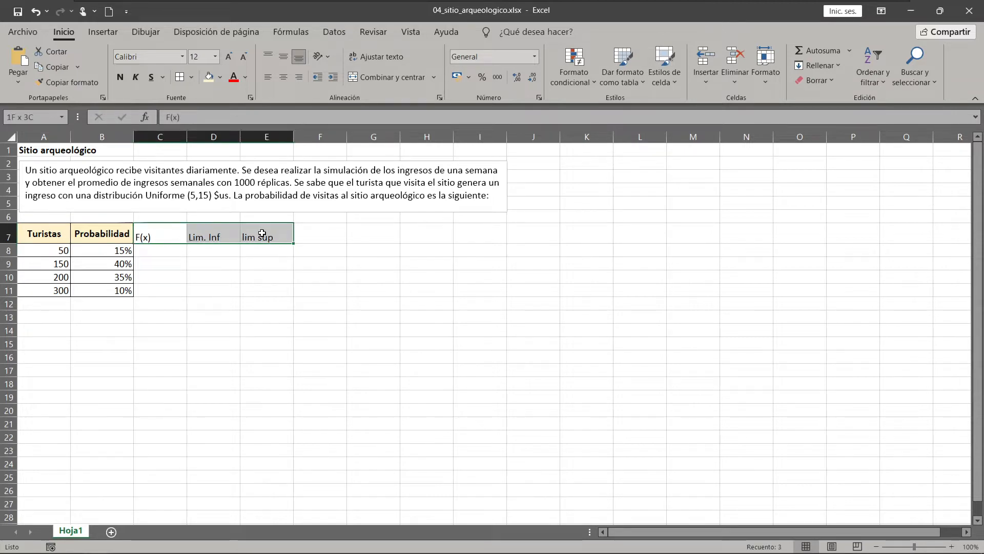
pyautogui.click(120, 77)
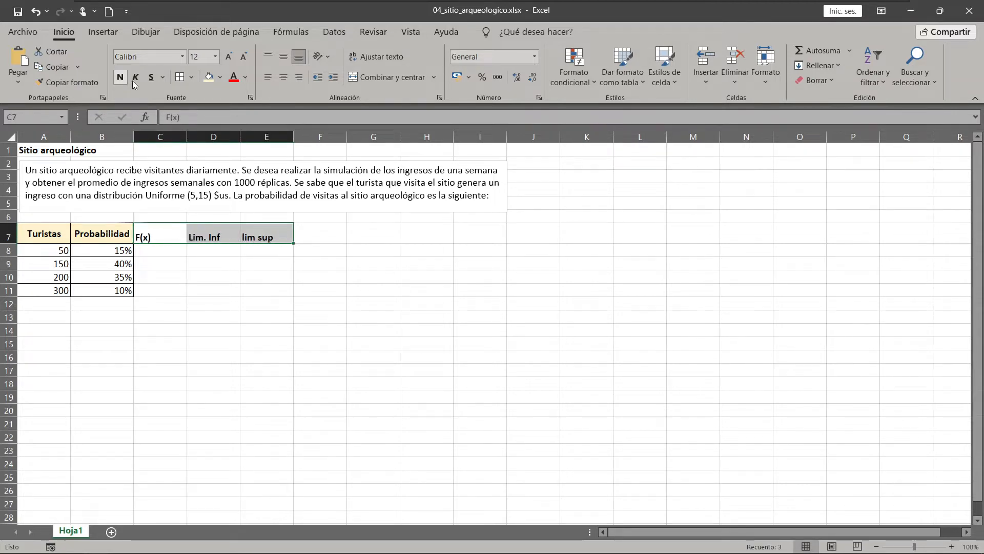
pyautogui.click(283, 57)
pyautogui.click(283, 77)
# Fill the header cells C7:E7 with the lightest blue theme color.
pyautogui.click(153, 227)
pyautogui.moveTo(153, 227); pyautogui.dragTo(267, 235)
pyautogui.click(220, 76)
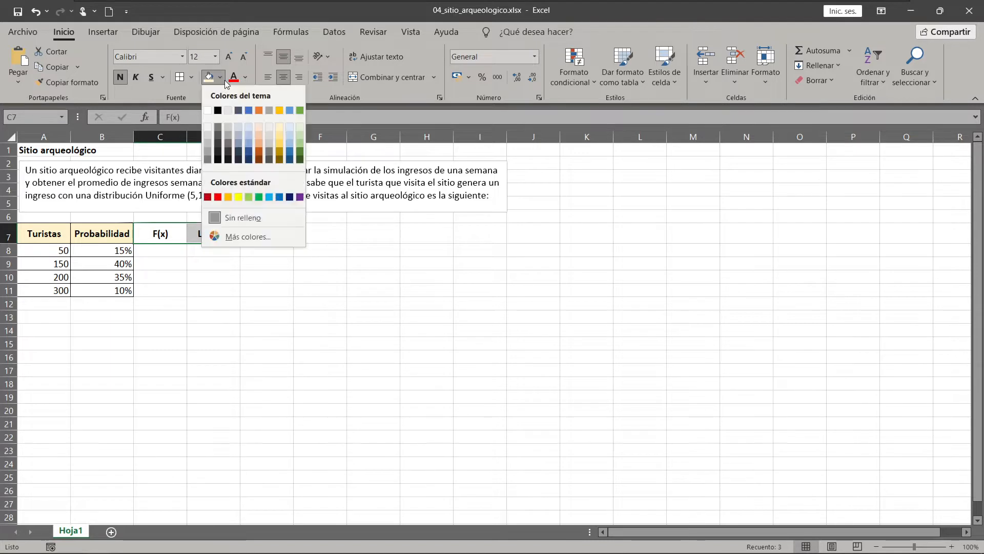
pyautogui.click(288, 126)
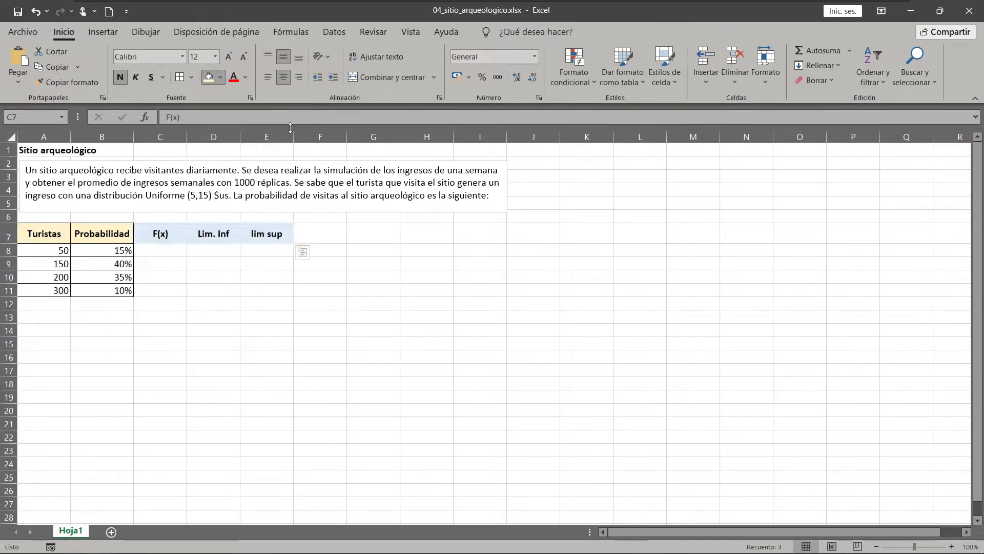
# Apply borders to all cells in the range C7:E11.
pyautogui.click(259, 262)
pyautogui.moveTo(158, 234); pyautogui.dragTo(256, 295)
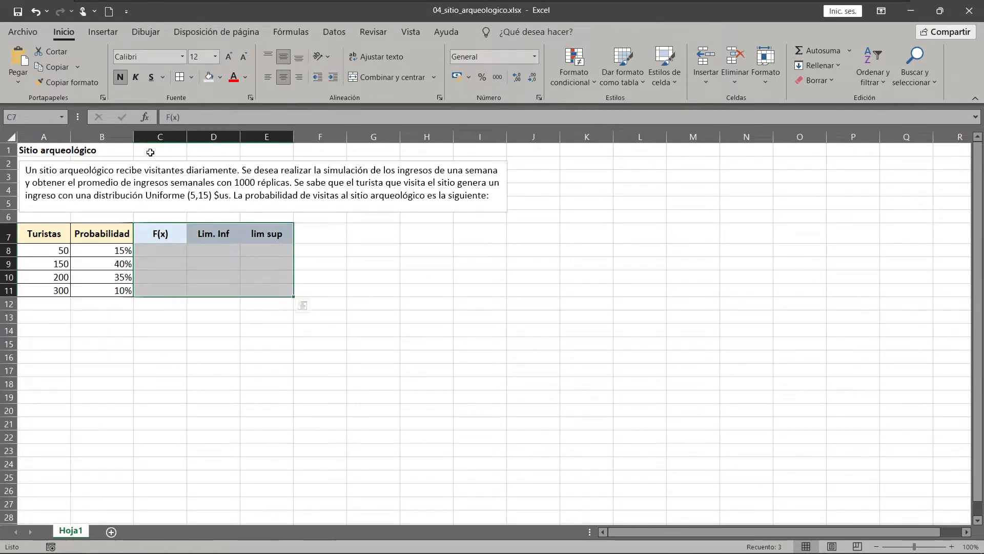
pyautogui.click(179, 77)
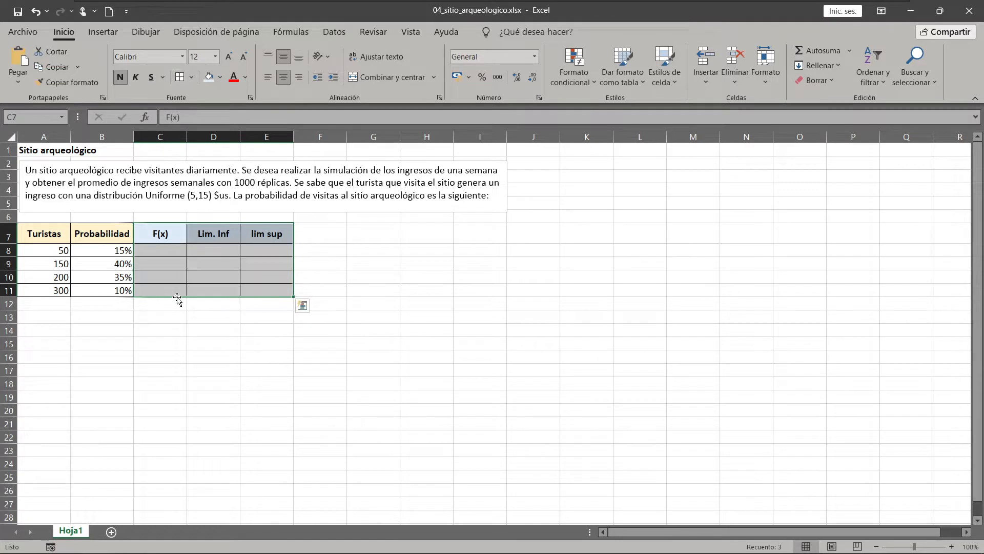
# Enter =B8 in cell C8 as the first F(x) value and give the cell the Número format.
pyautogui.click(163, 264)
pyautogui.click(165, 252)
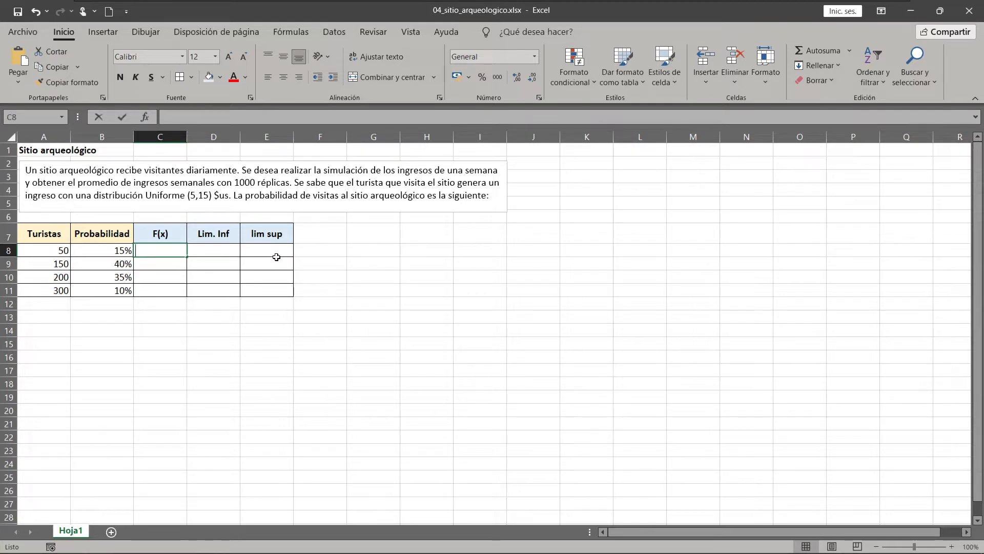
pyautogui.write('=B8')
pyautogui.press('Return')
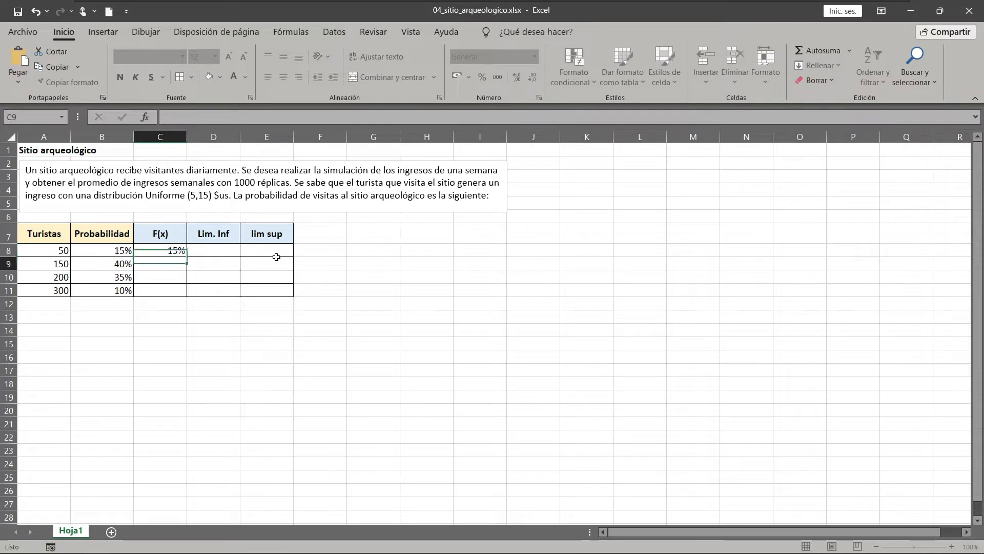
pyautogui.press('Up')
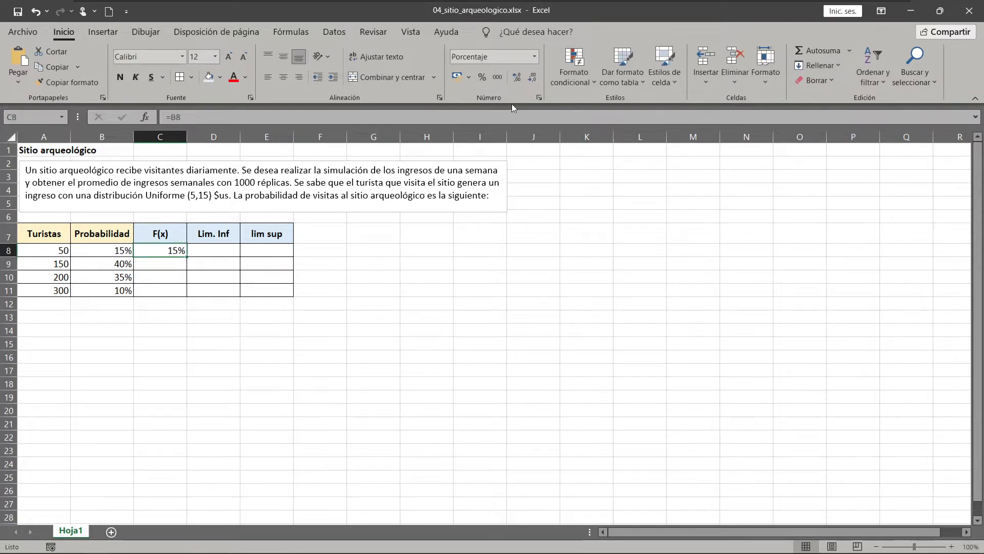
pyautogui.click(534, 57)
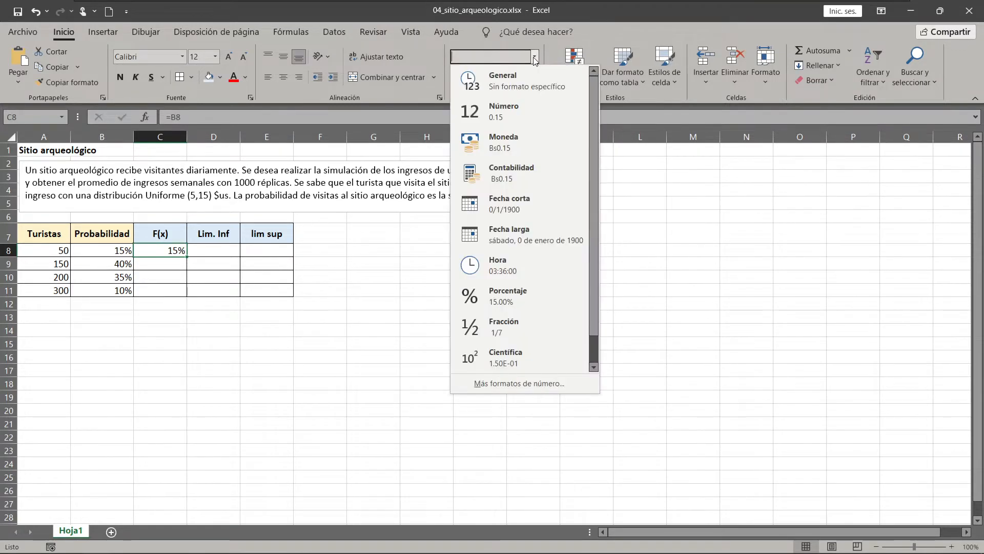
pyautogui.click(497, 113)
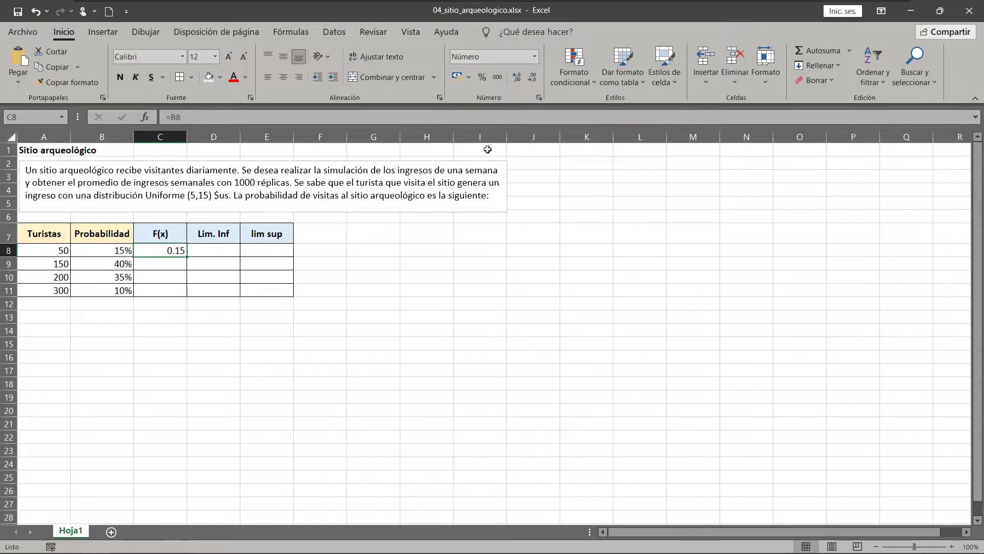
pyautogui.click(535, 57)
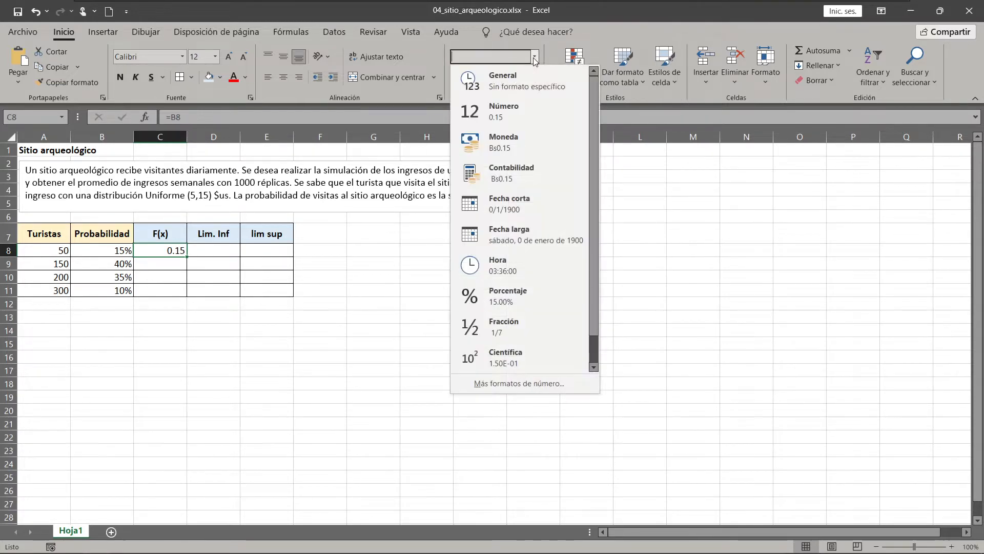
pyautogui.click(488, 113)
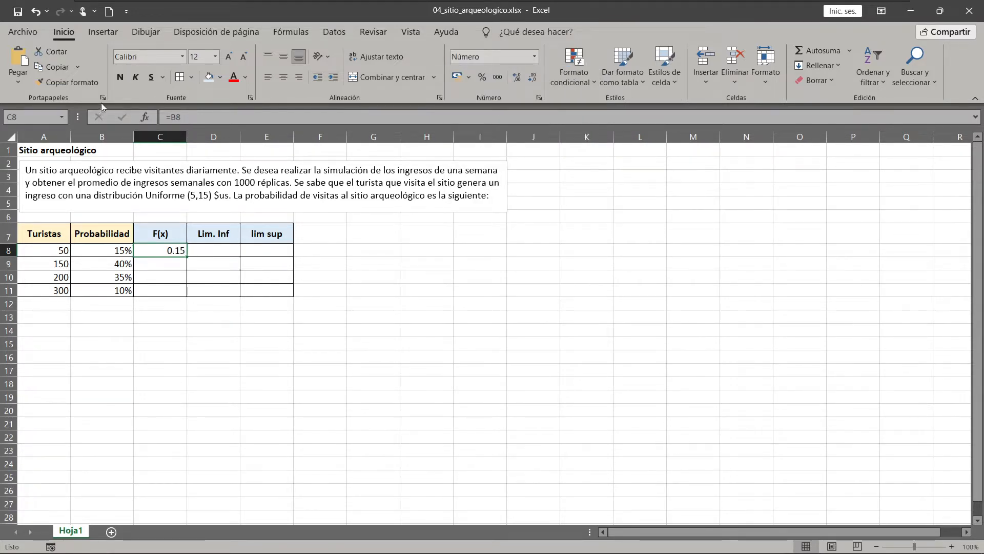
# Copy the number format of C8 onto D8:E11 and the remaining F(x) cells C9:C11.
pyautogui.click(53, 82)
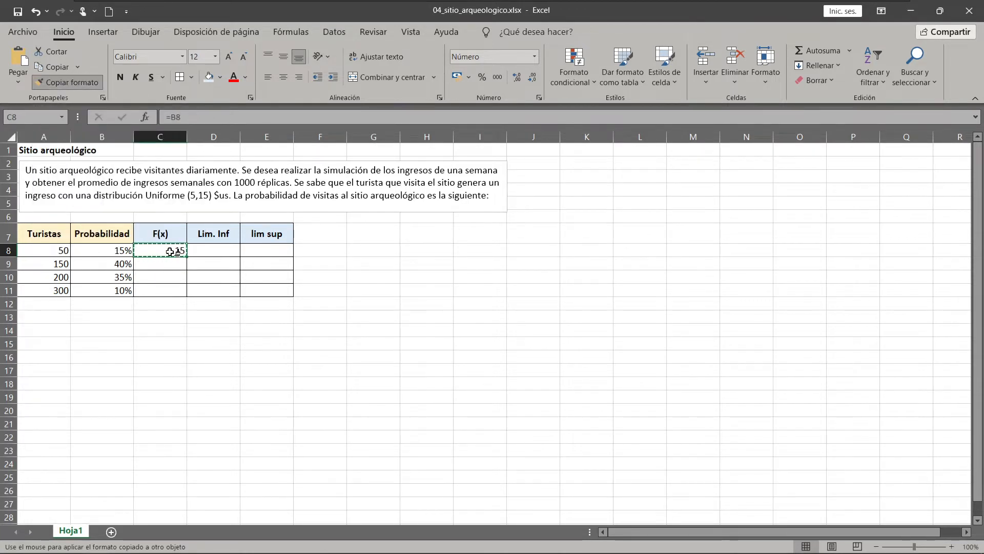
pyautogui.moveTo(215, 251); pyautogui.dragTo(278, 296)
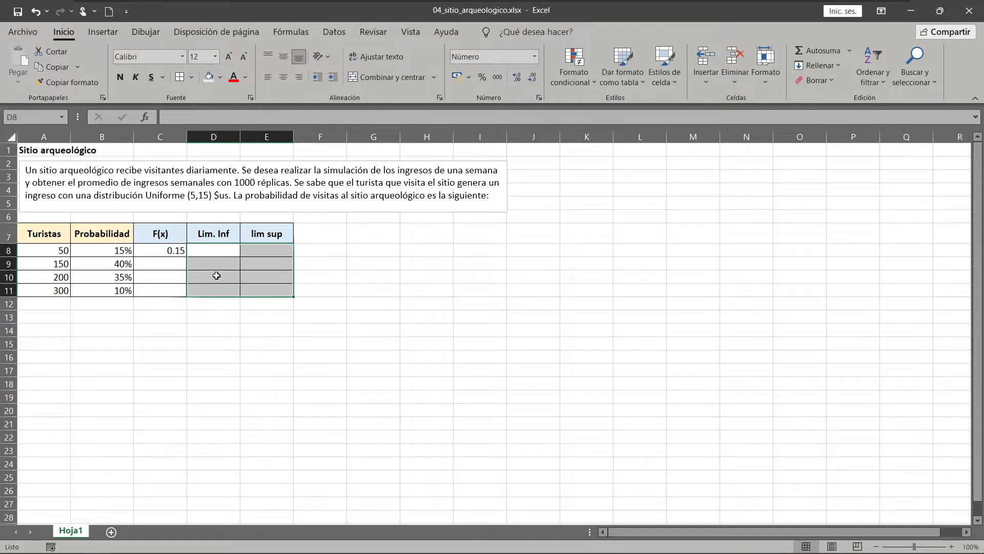
pyautogui.click(81, 82)
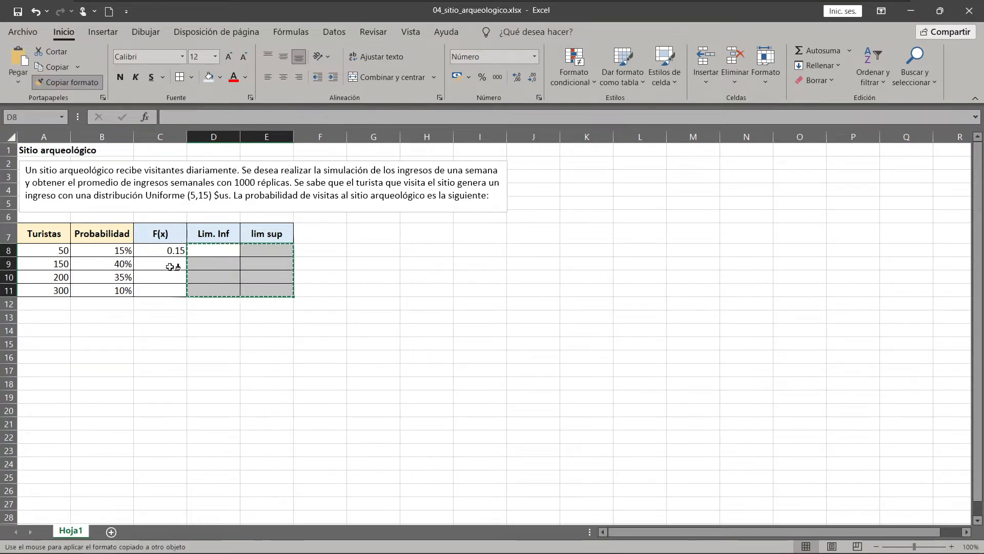
pyautogui.moveTo(169, 263); pyautogui.dragTo(172, 290)
pyautogui.click(352, 286)
# Enter the cumulative probability formula =C8+B9 in cell C9 of the F(x) column.
pyautogui.click(167, 251)
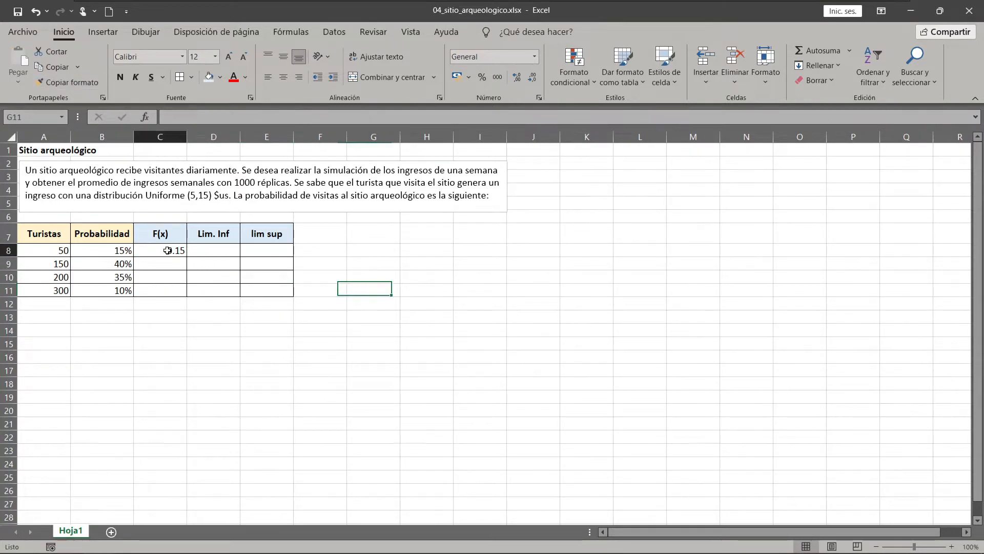
pyautogui.click(173, 267)
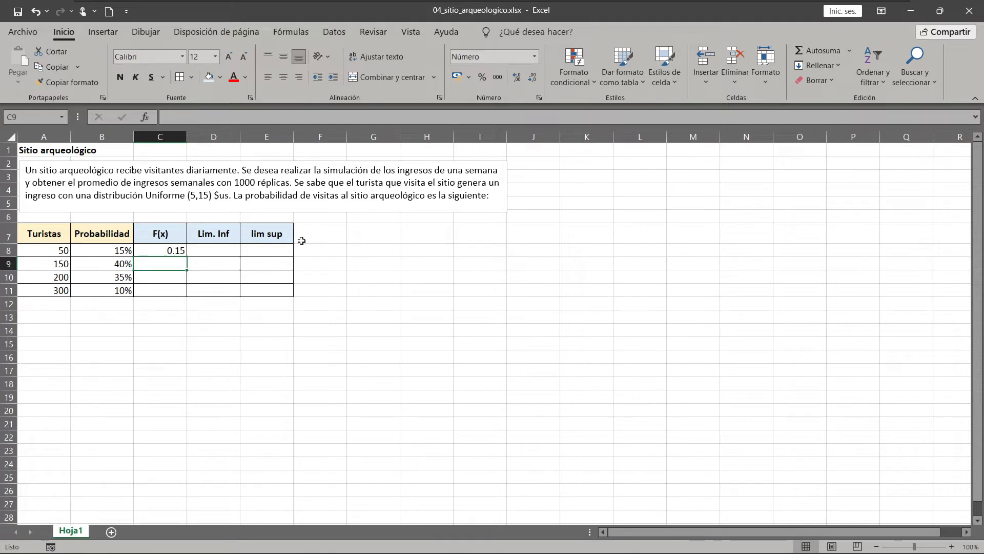
pyautogui.write('=')
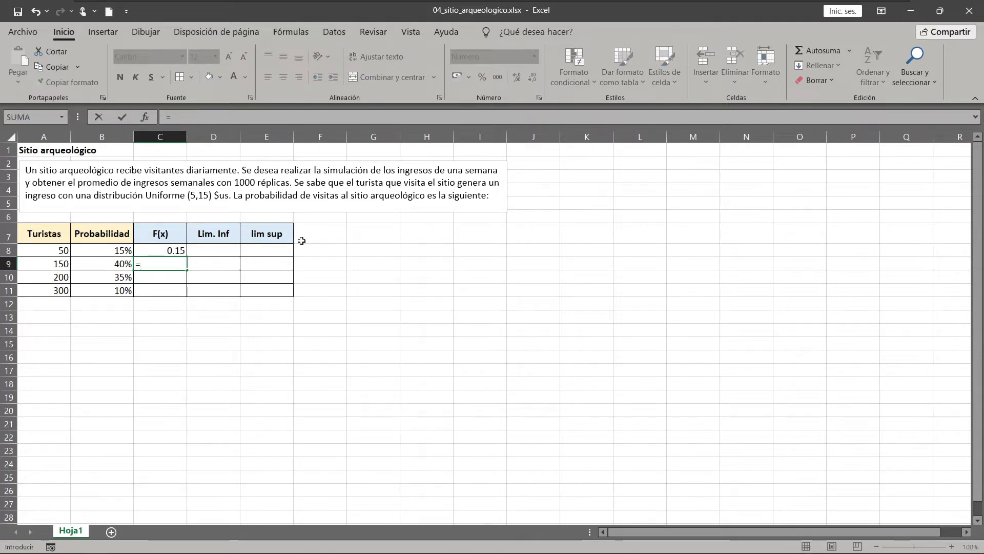
pyautogui.press('Up')
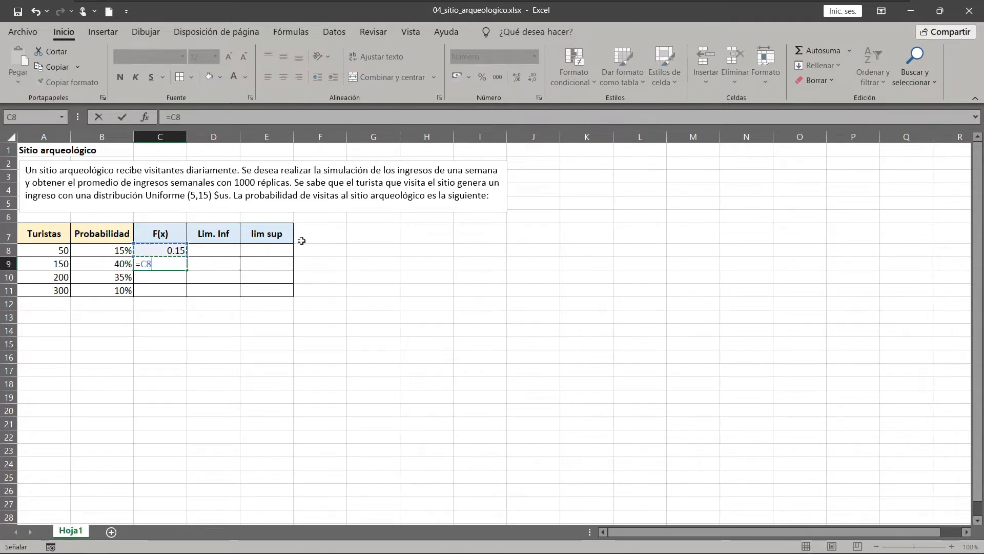
pyautogui.write('+')
pyautogui.press('Left')
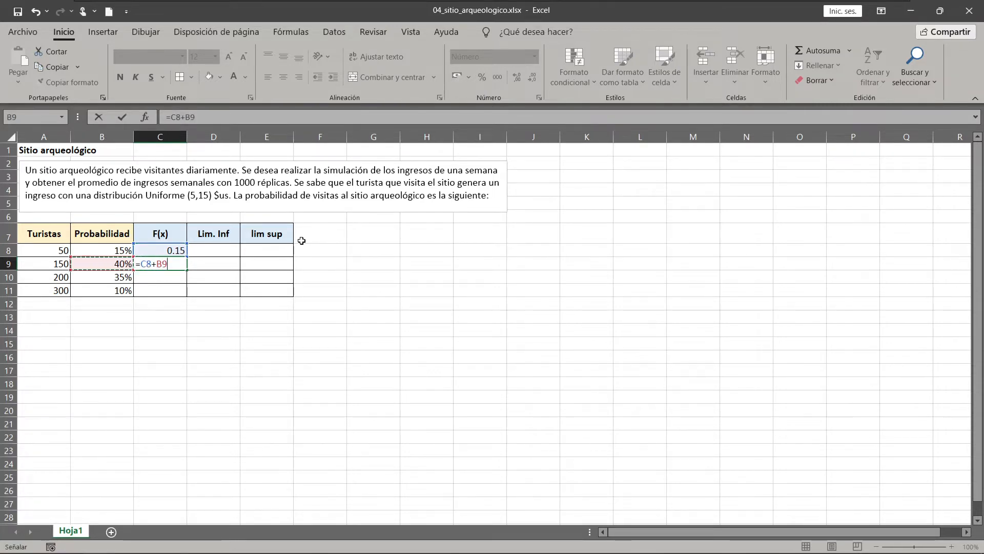
pyautogui.press('Return')
pyautogui.press('Up')
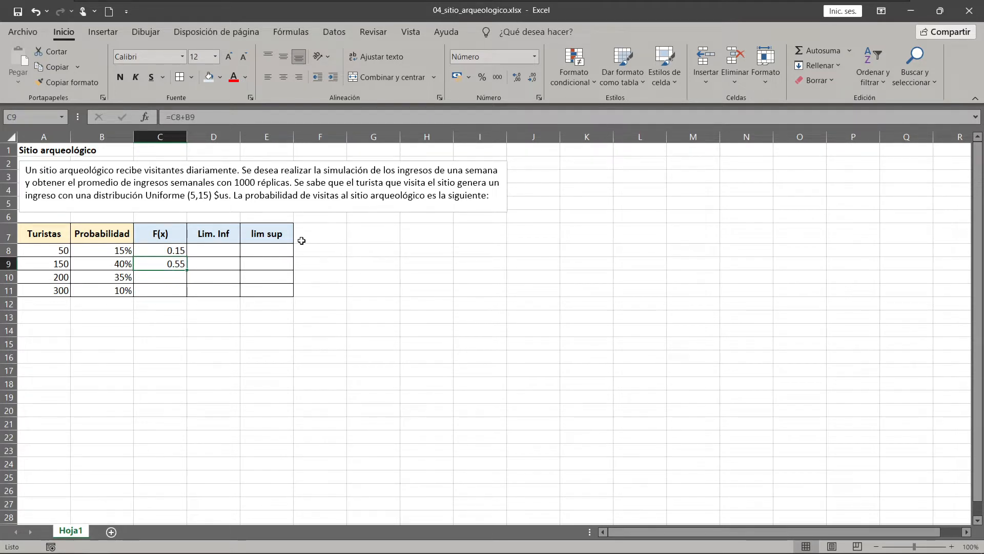
# Fill the cumulative formula from C9 down to C11.
pyautogui.press('Down')
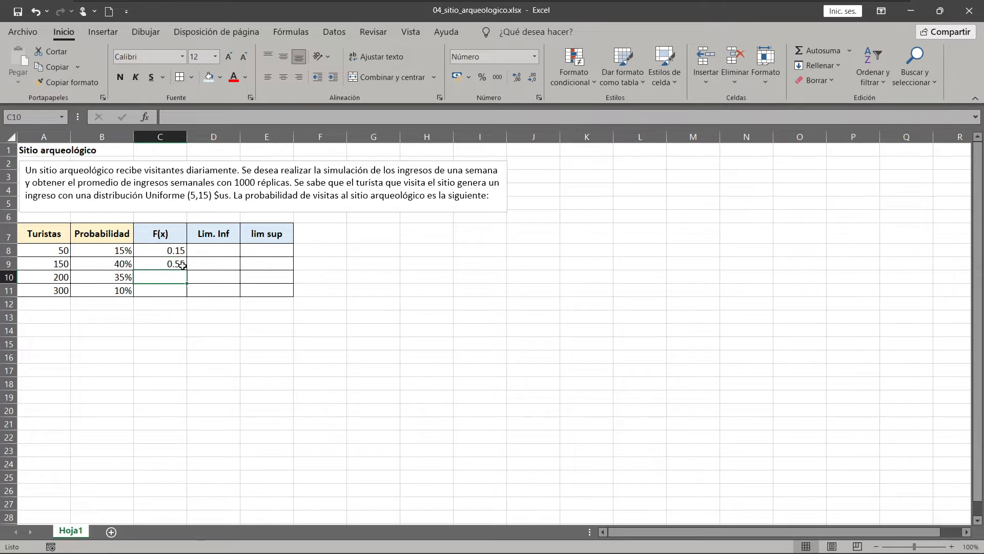
pyautogui.click(182, 264)
pyautogui.moveTo(189, 270); pyautogui.dragTo(192, 297)
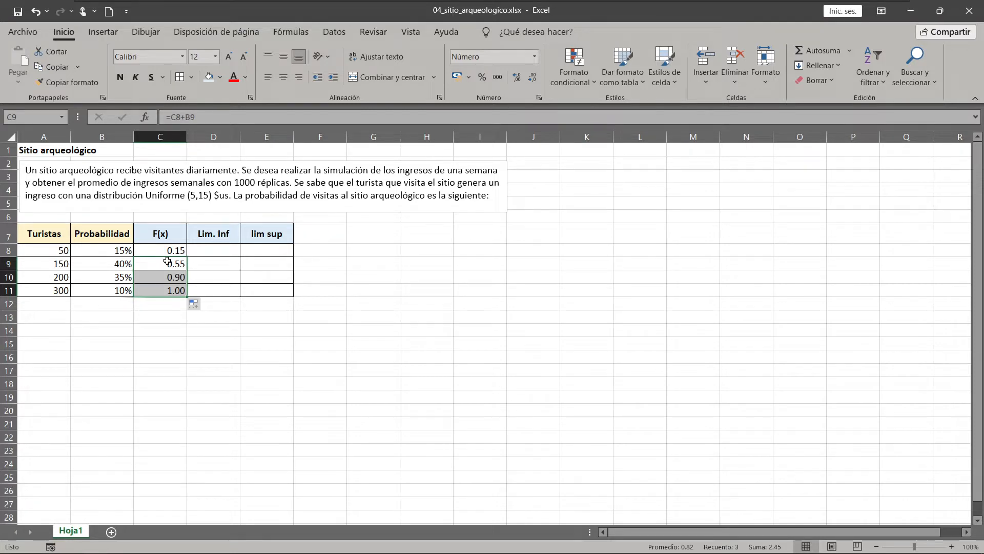
# Set the first row's limits by entering 0 in D8 under Lim. Inf and =C8 in E8 under lim sup.
pyautogui.click(218, 255)
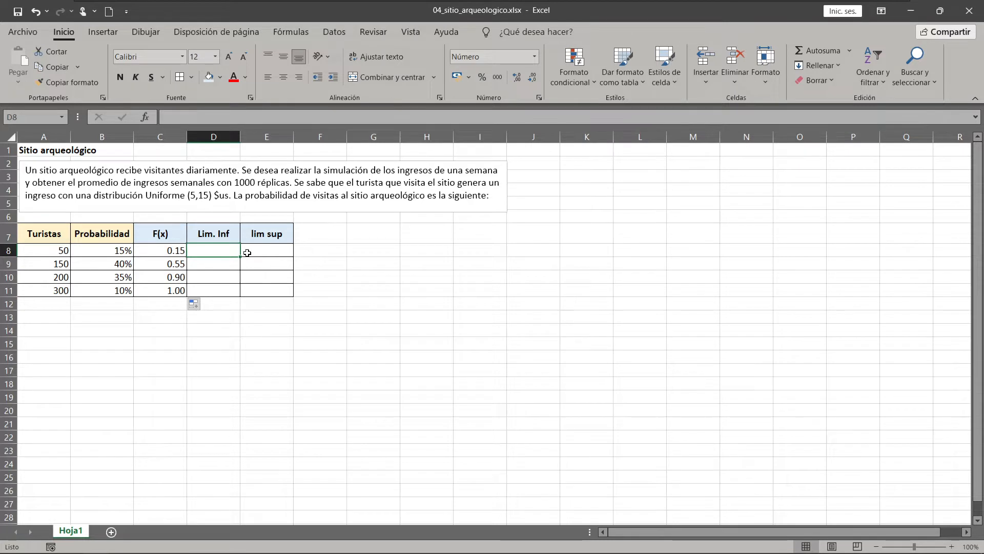
pyautogui.write('0')
pyautogui.click(247, 253)
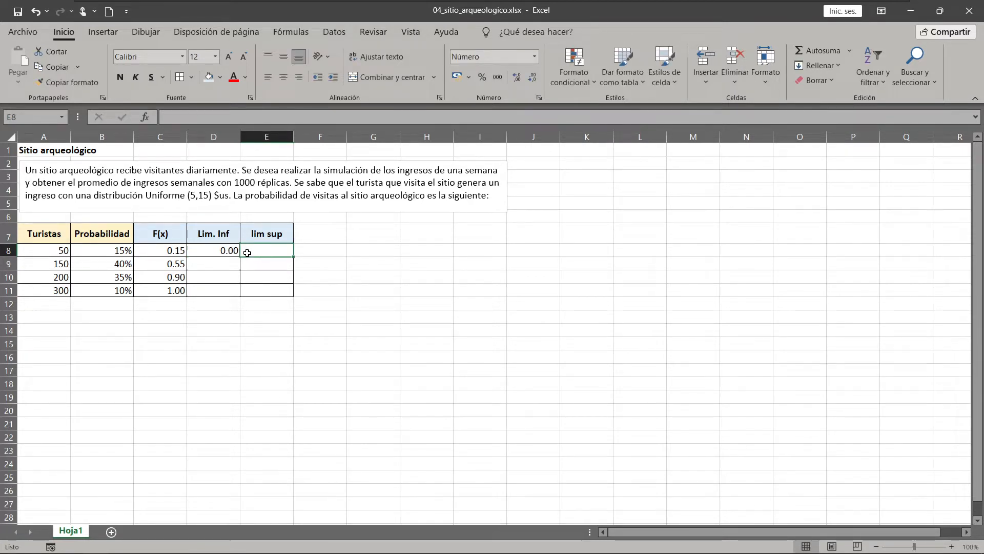
pyautogui.write('=')
pyautogui.press('Left')
pyautogui.press('Left')
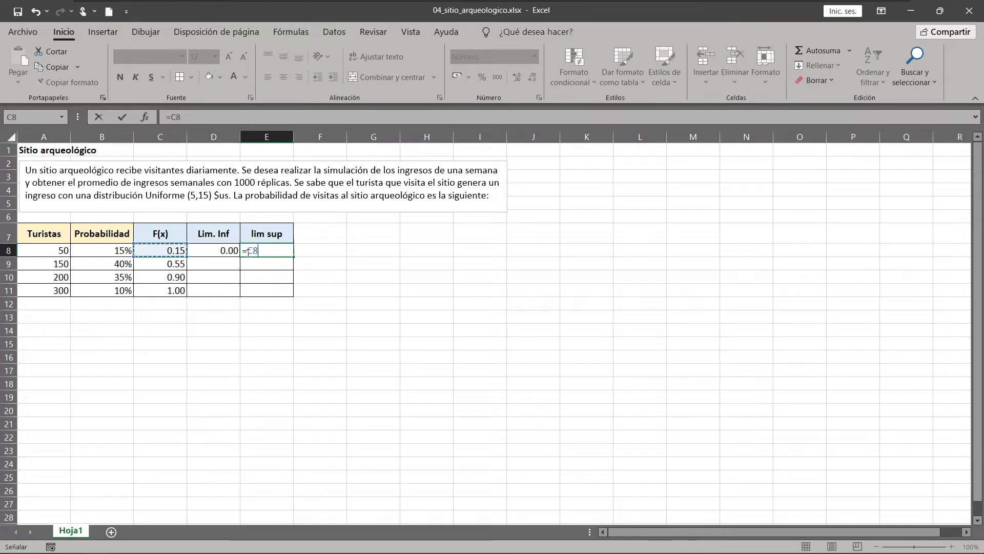
pyautogui.press('Return')
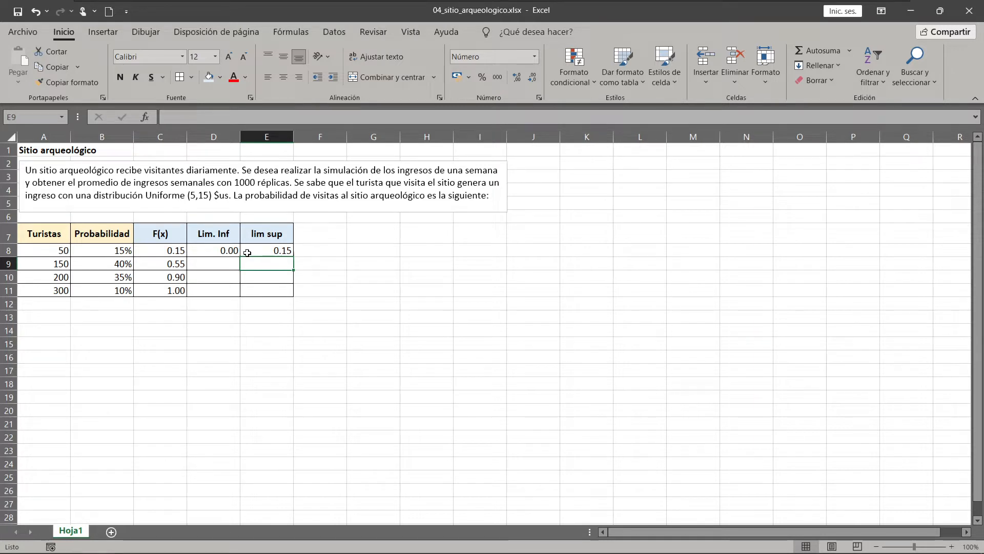
# Enter the formula =E8 in D9 as the second row's lower limit under Lim. Inf.
pyautogui.press('Left')
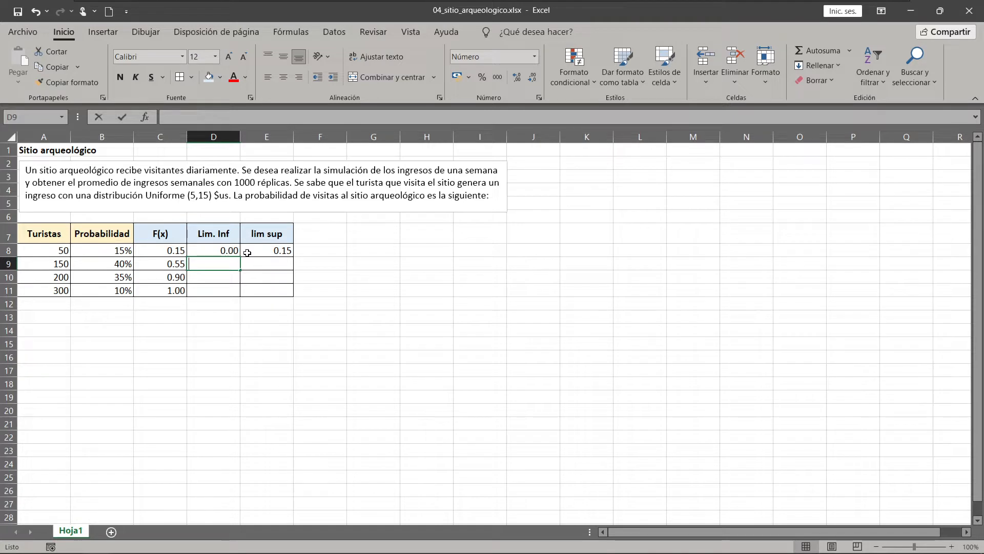
pyautogui.write('=')
pyautogui.press('Up')
pyautogui.press('Right')
pyautogui.press('Return')
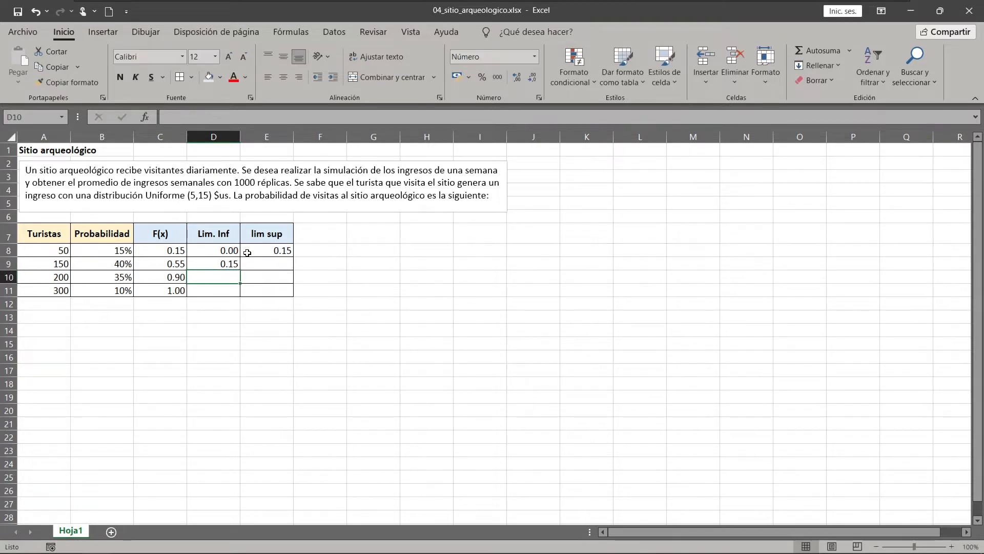
# Fill the lower limit formula from D9 down to D11 and the upper limit formula from E8 down to E11.
pyautogui.press('Right')
pyautogui.press('Up')
pyautogui.click(225, 267)
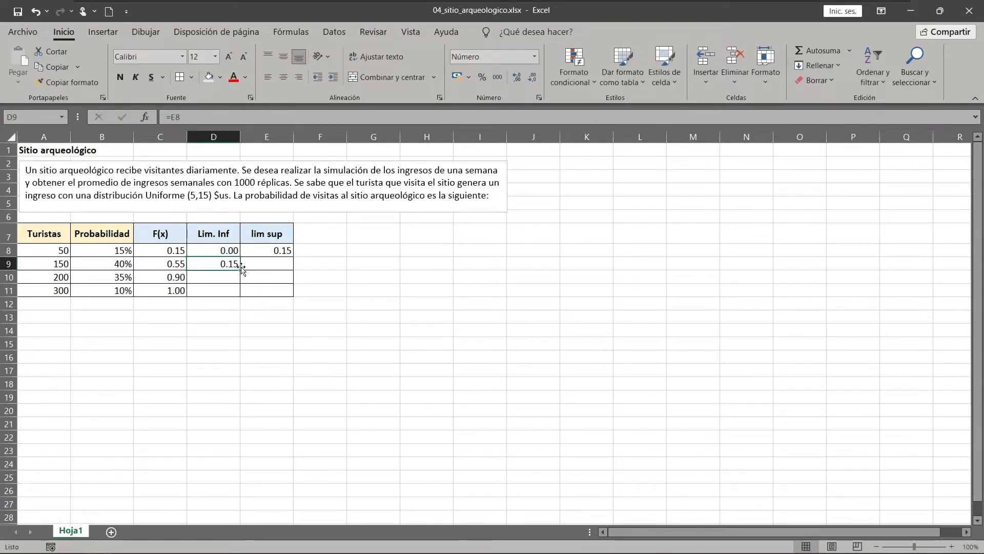
pyautogui.moveTo(241, 270); pyautogui.dragTo(242, 291)
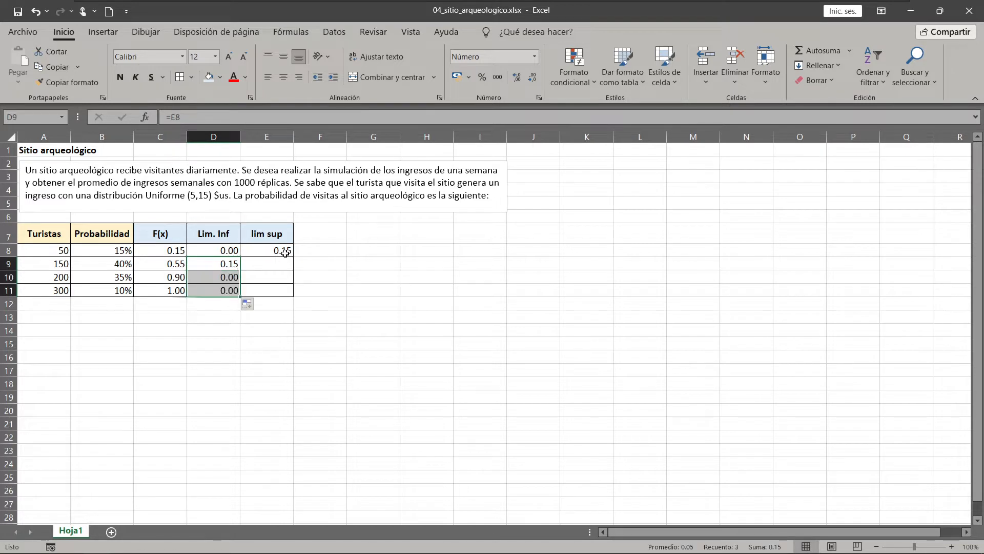
pyautogui.click(287, 251)
pyautogui.doubleClick(294, 256)
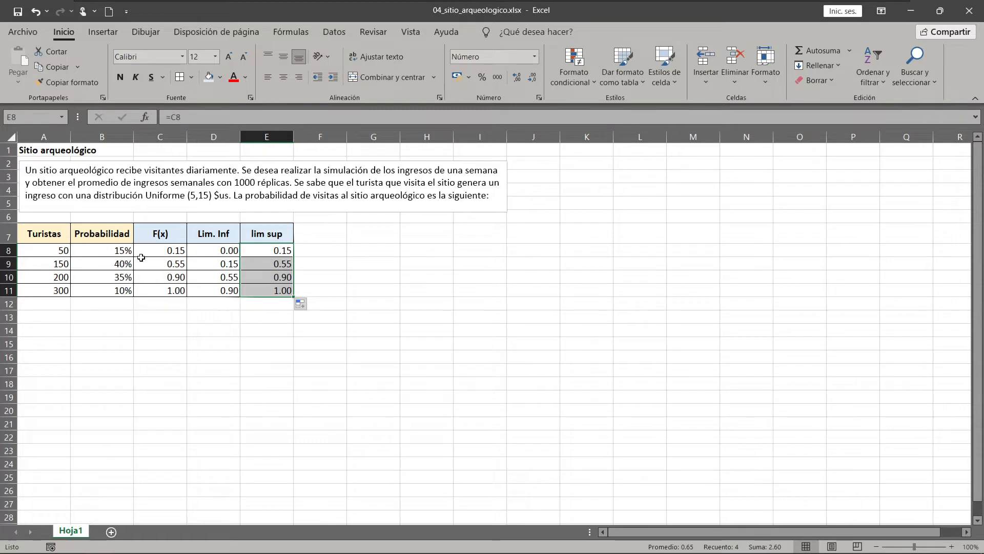
pyautogui.click(116, 353)
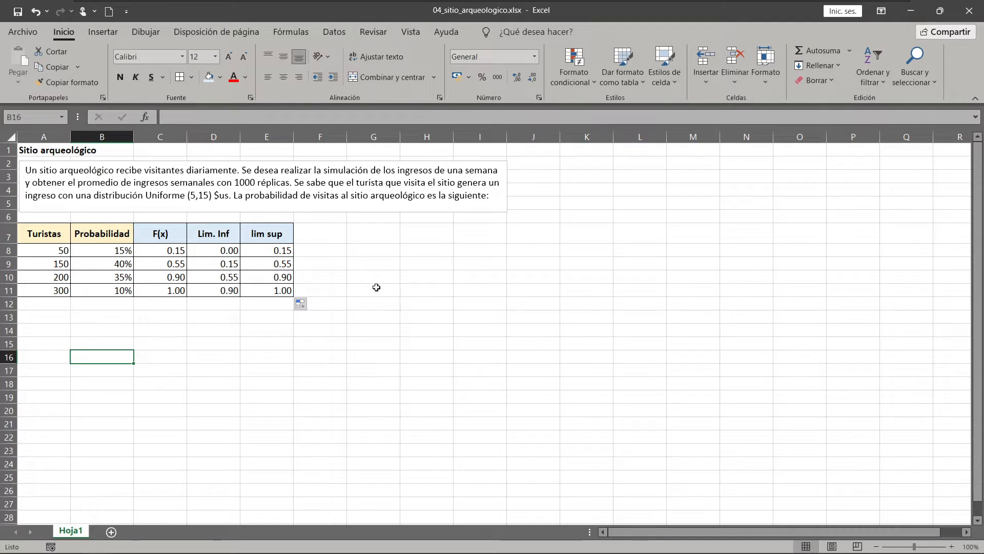
pyautogui.click(363, 250)
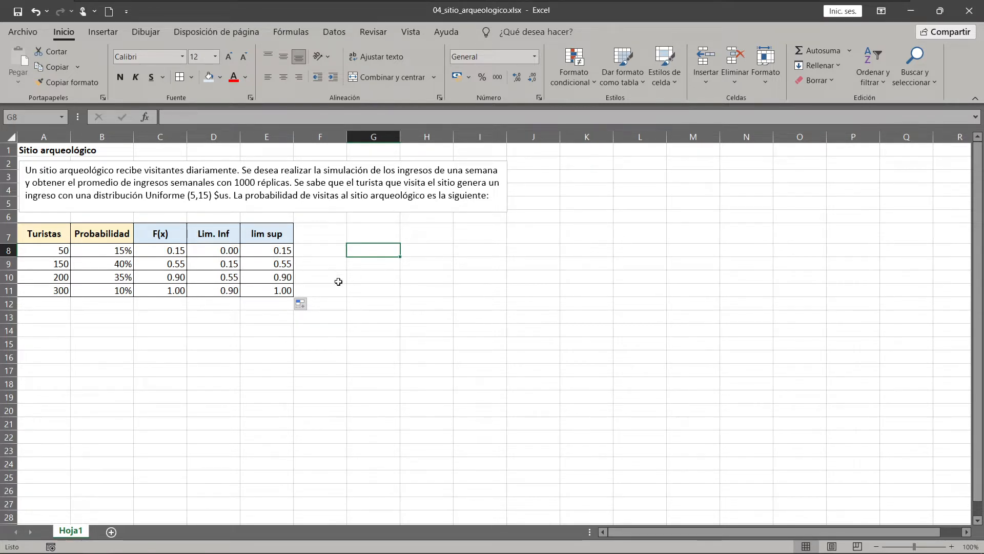
# Label the tourist income row with Ing. Turista in A14 and its distribution Uniforme in B14.
pyautogui.click(117, 320)
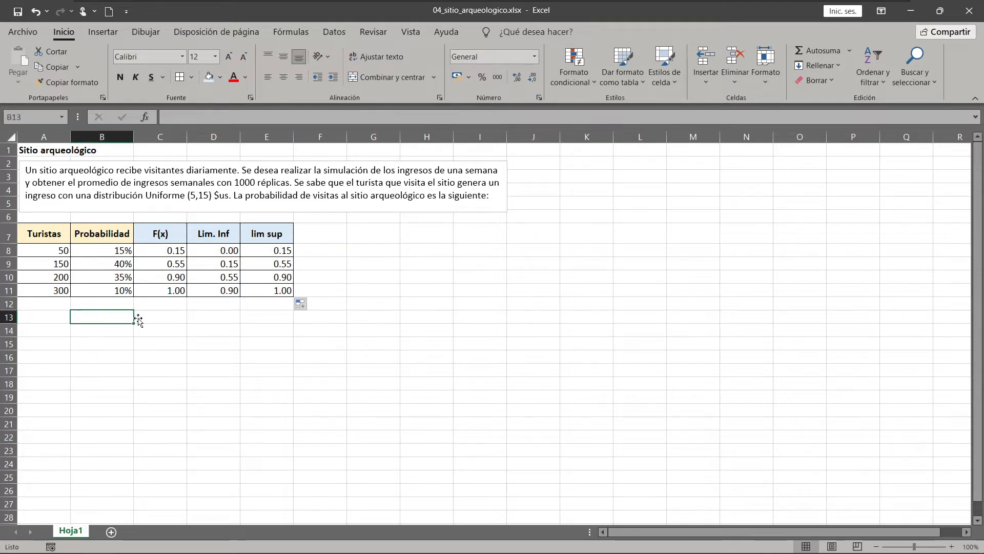
pyautogui.press('Down')
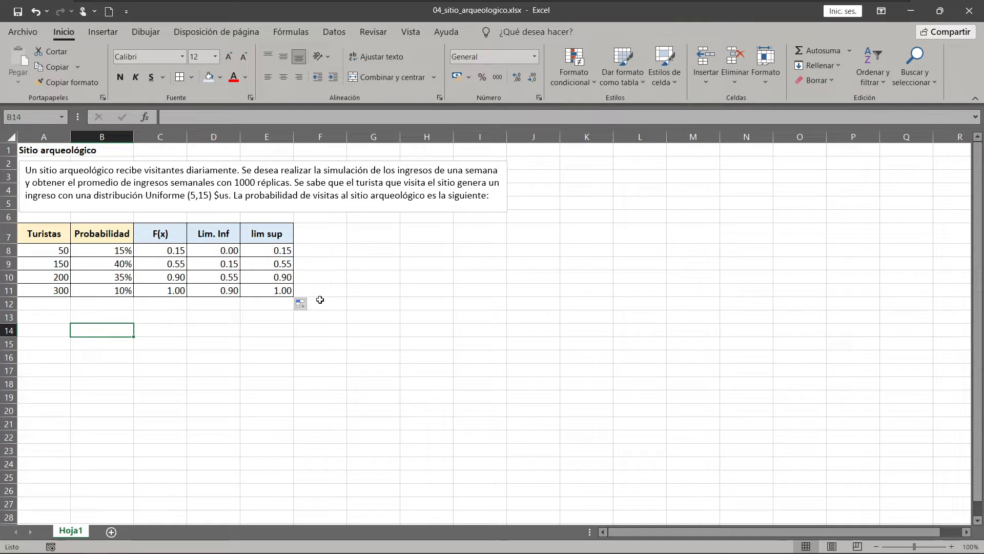
pyautogui.press('Left')
pyautogui.write('Ingres')
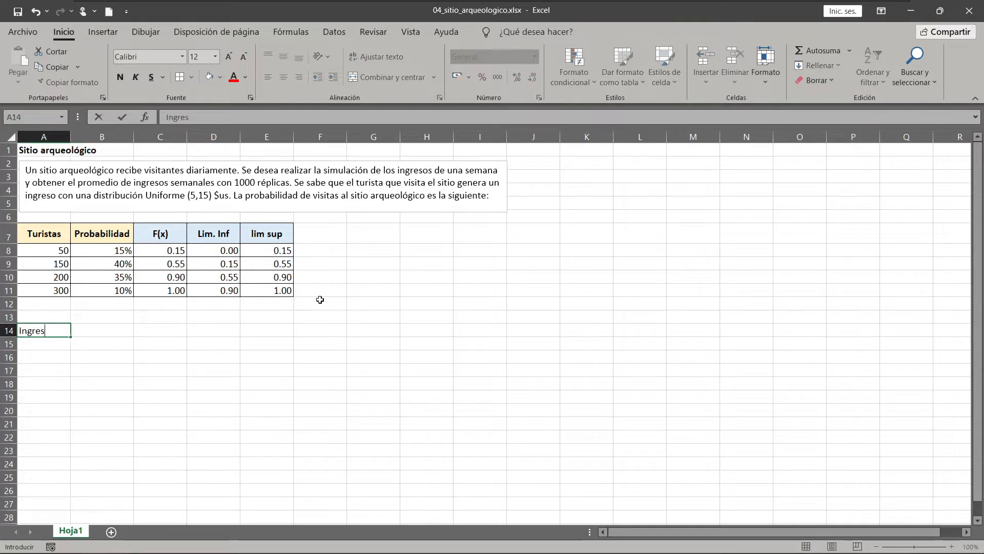
pyautogui.press('BackSpace')
pyautogui.press('BackSpace')
pyautogui.write('. turi')
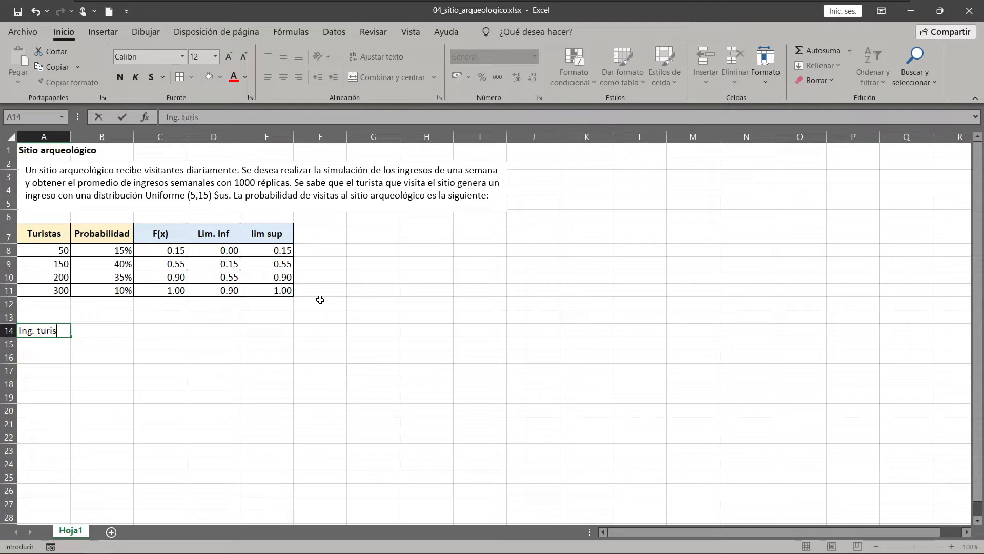
pyautogui.write('sta')
pyautogui.press('Return')
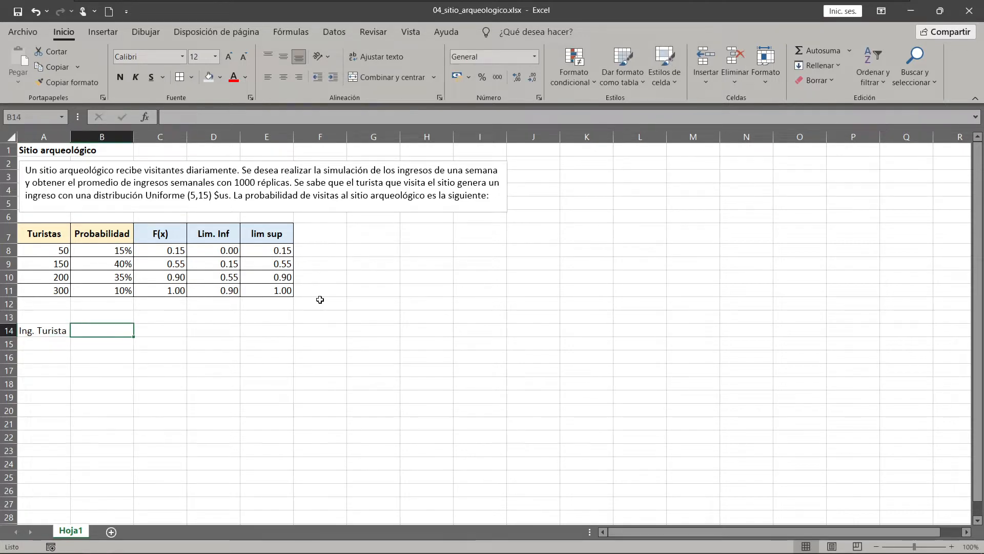
pyautogui.write('Unifo')
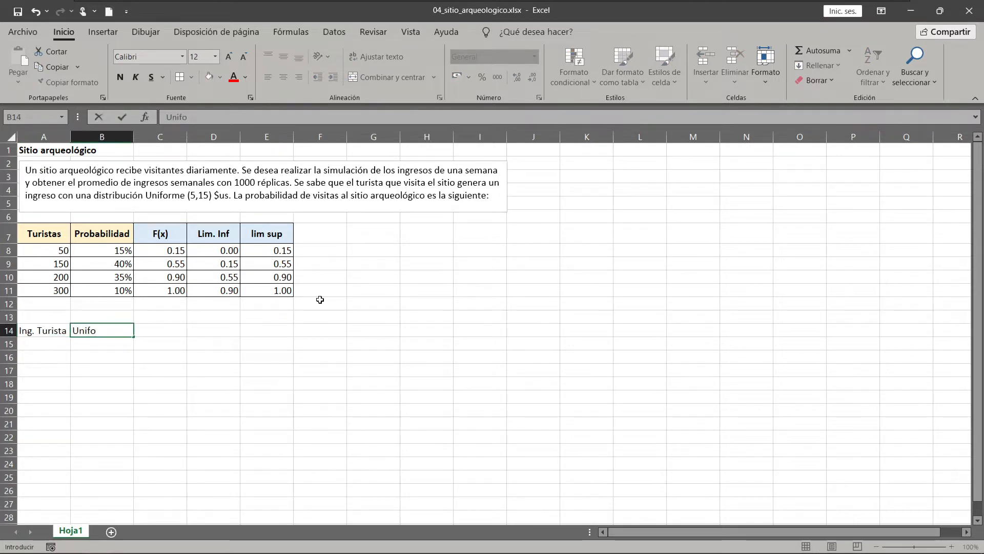
pyautogui.write('e')
pyautogui.press('Right')
# Enter the headers Min in C13 and Max in D13 above the uniform distribution row.
pyautogui.press('Up')
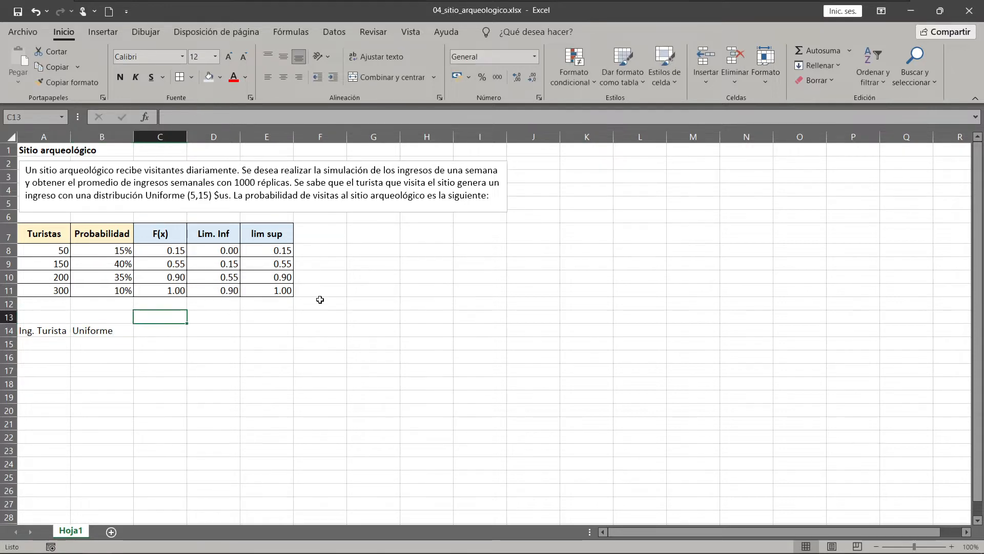
pyautogui.write('Min')
pyautogui.press('Tab')
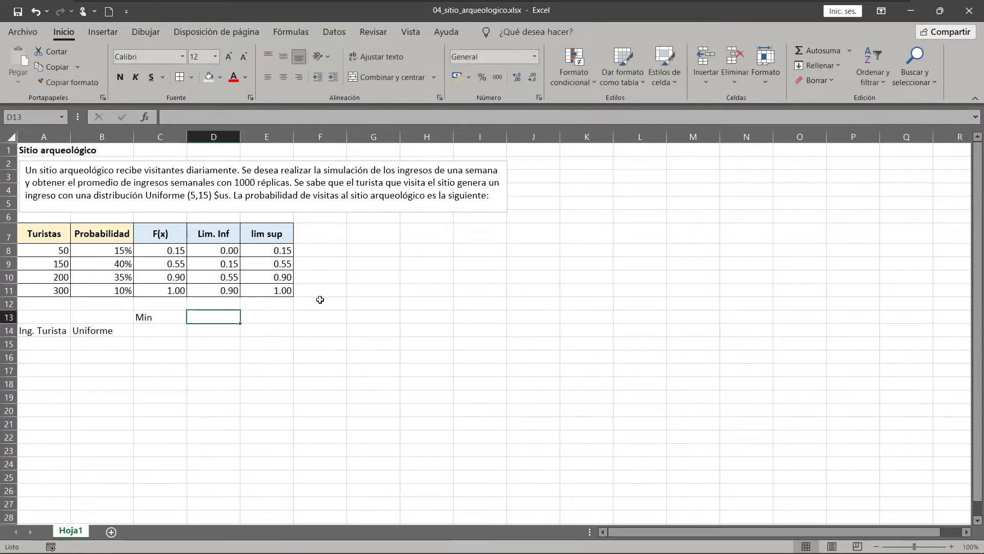
pyautogui.write('Max')
pyautogui.press('Return')
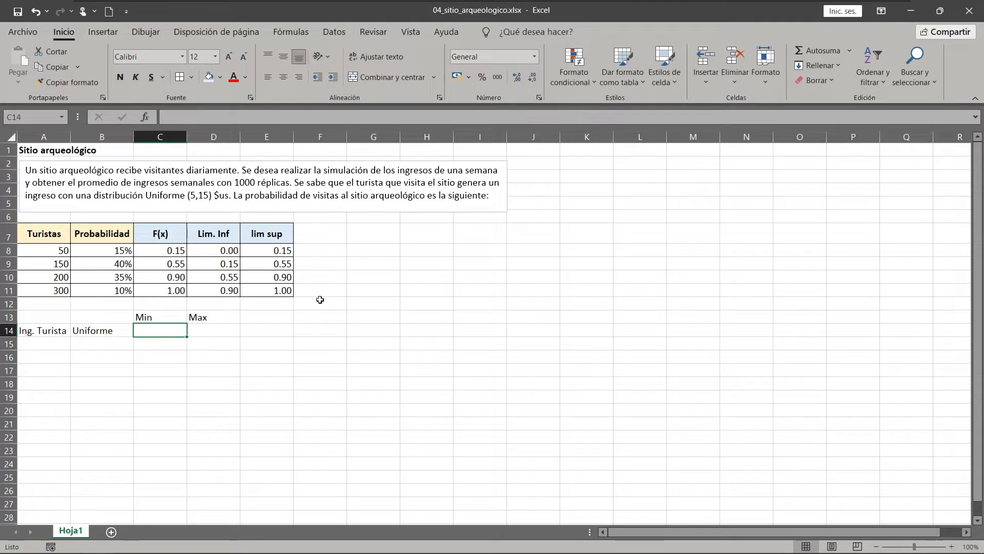
# Set the uniform distribution parameters to 5 in C14 and 15 in D14.
pyautogui.write('5')
pyautogui.press('Tab')
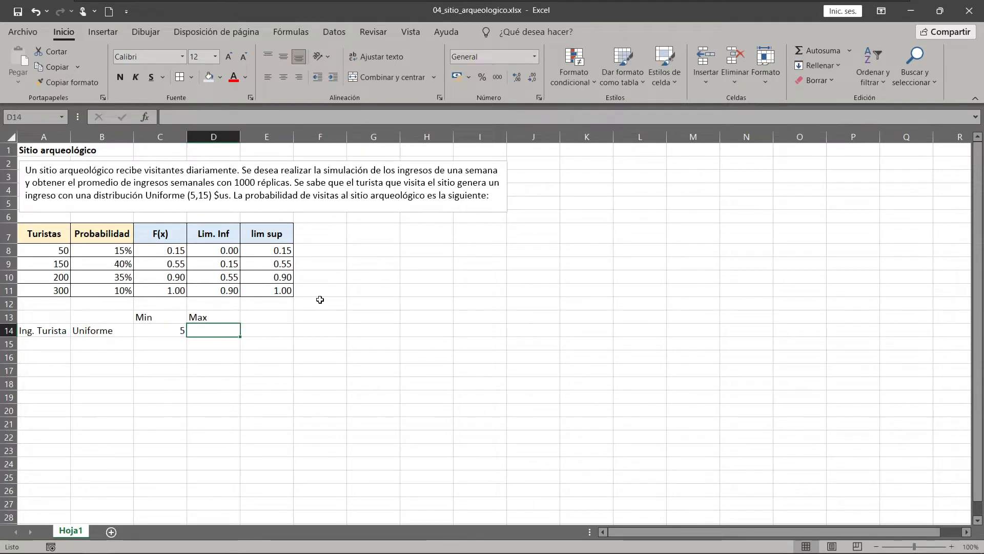
pyautogui.write('15')
pyautogui.press('Down')
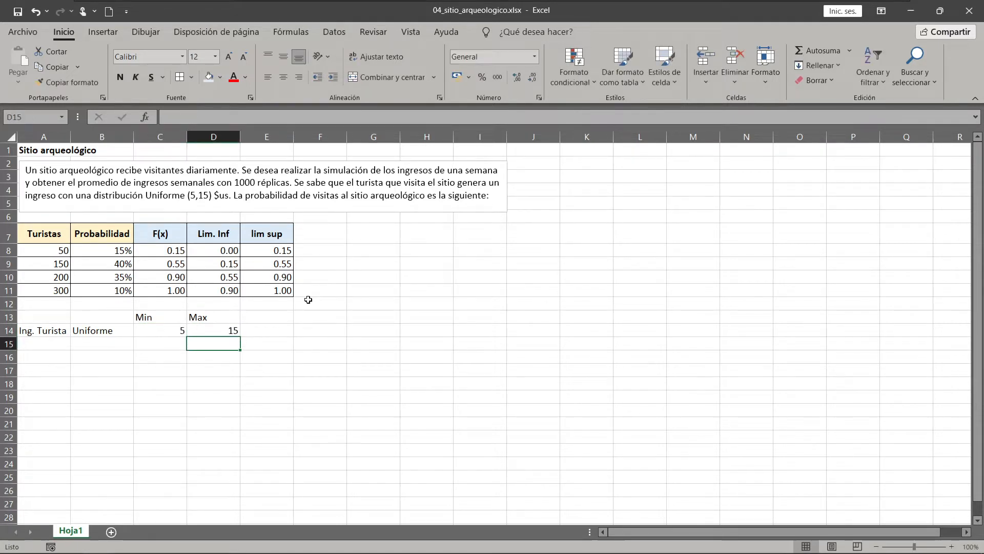
# Apply all borders to the income table A13:D14 and fill its header row A13:D13 with light orange.
pyautogui.moveTo(60, 320)
pyautogui.mouseDown()
pyautogui.moveTo(233, 332)
pyautogui.moveTo(210, 318)
pyautogui.moveTo(46, 316)
pyautogui.mouseUp()
pyautogui.click(179, 77)
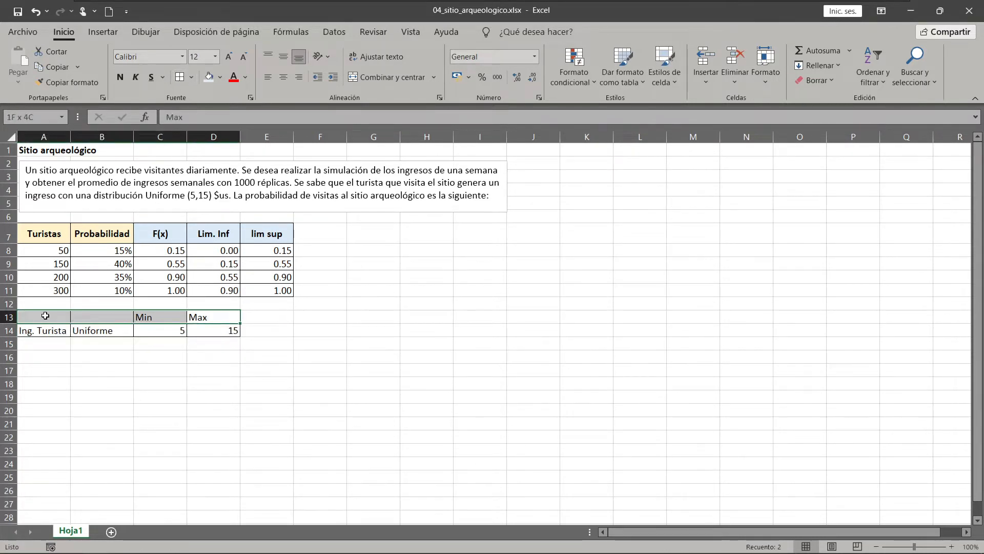
pyautogui.click(220, 77)
pyautogui.click(258, 127)
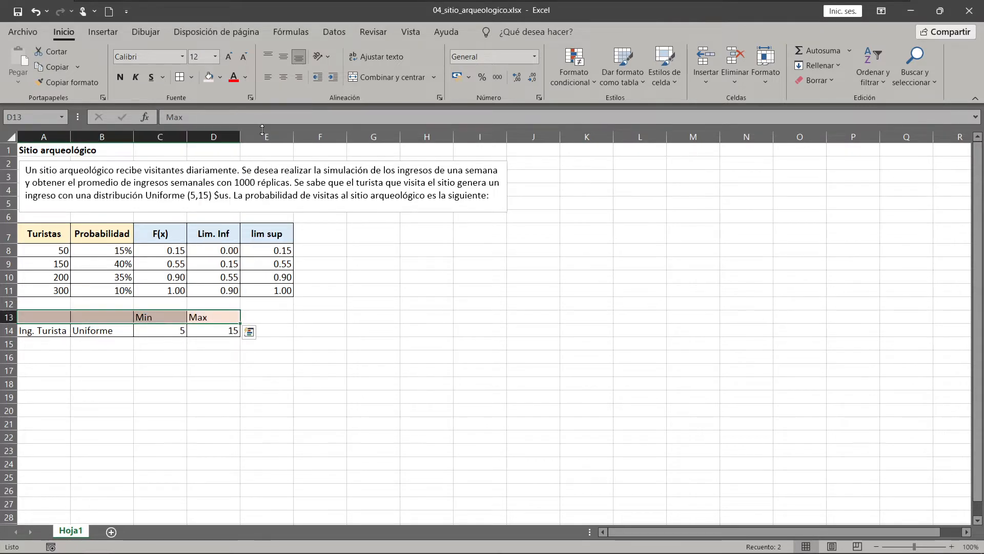
# Make the header row A13:D13 bold and centre its text.
pyautogui.click(120, 77)
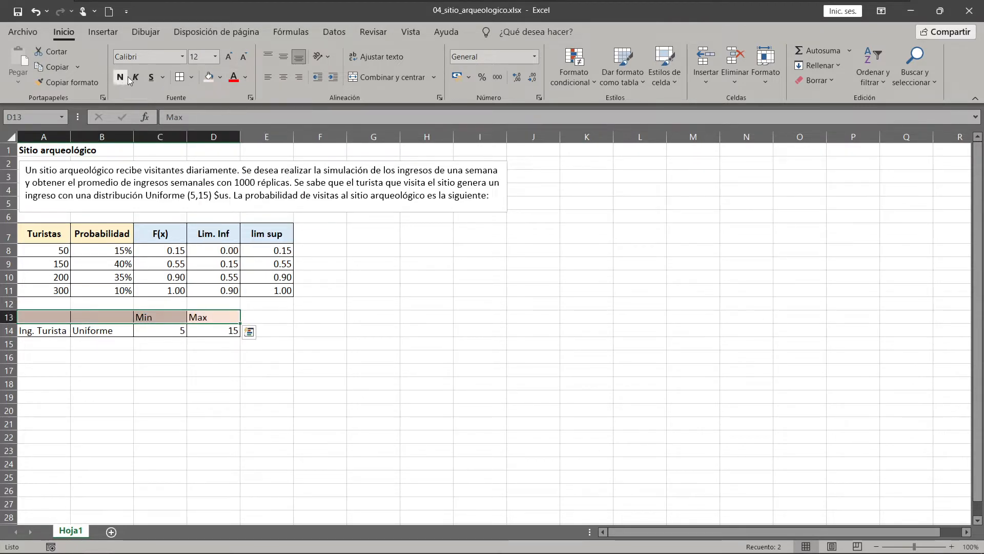
pyautogui.click(283, 77)
pyautogui.click(267, 304)
pyautogui.click(325, 343)
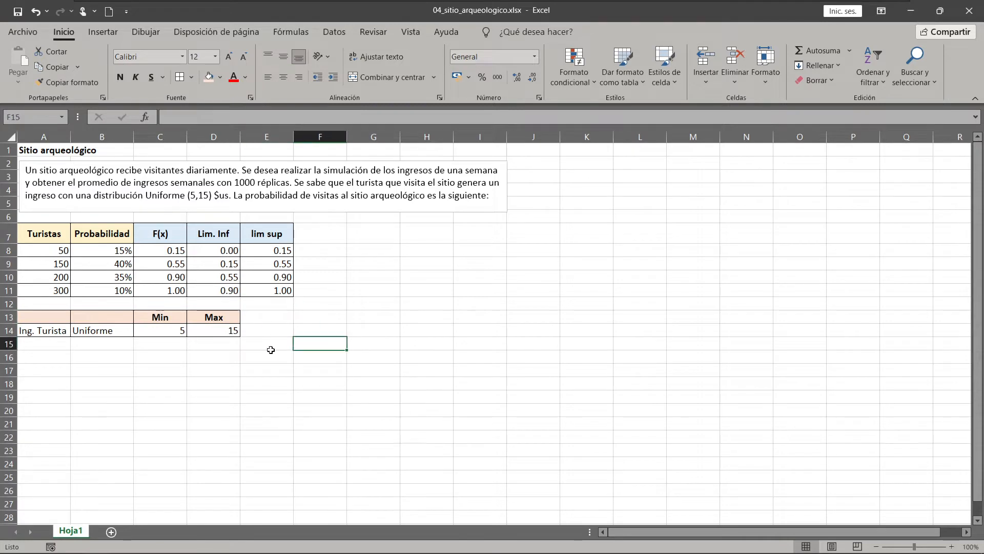
# Start the weekly simulation table by entering the header Dia in A16.
pyautogui.click(44, 370)
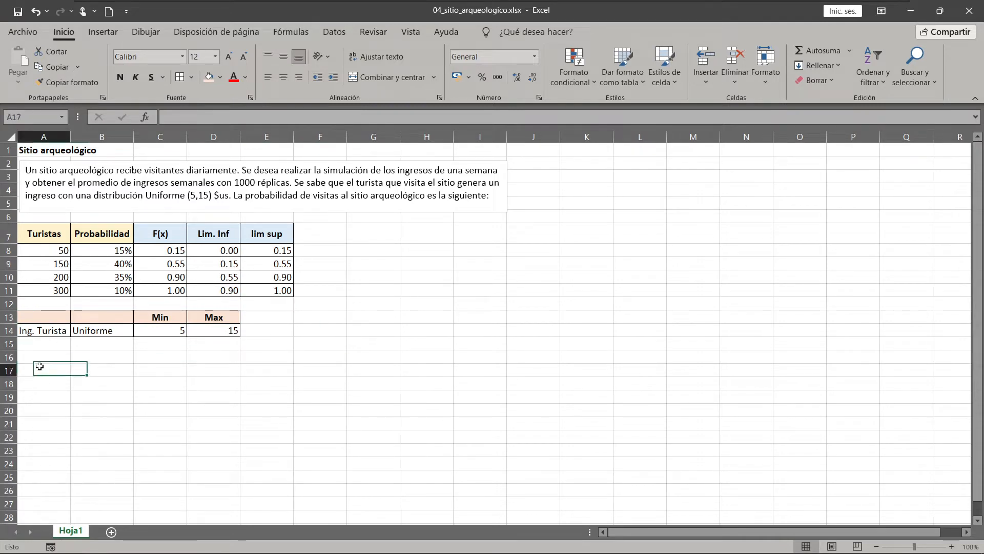
pyautogui.press('Up')
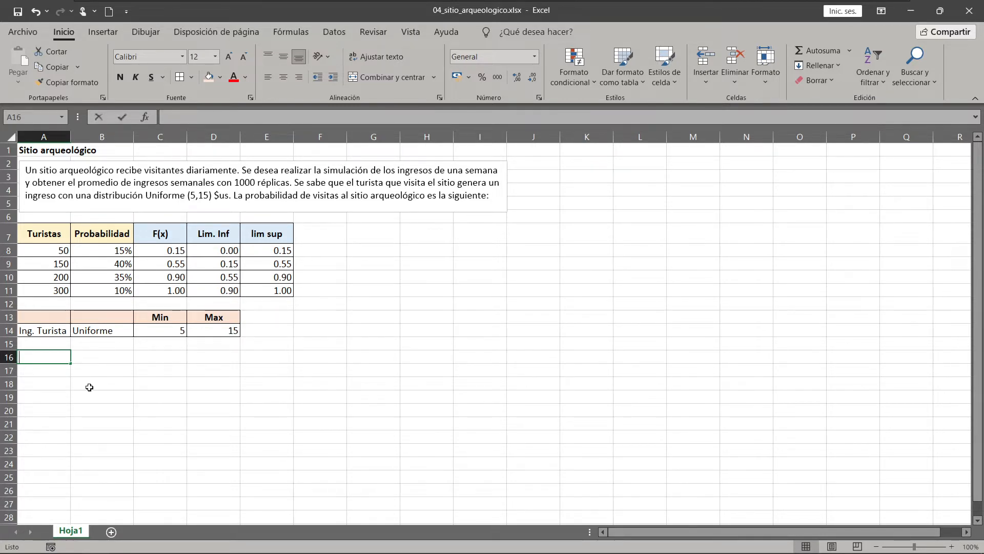
pyautogui.write('Dia')
pyautogui.press('Return')
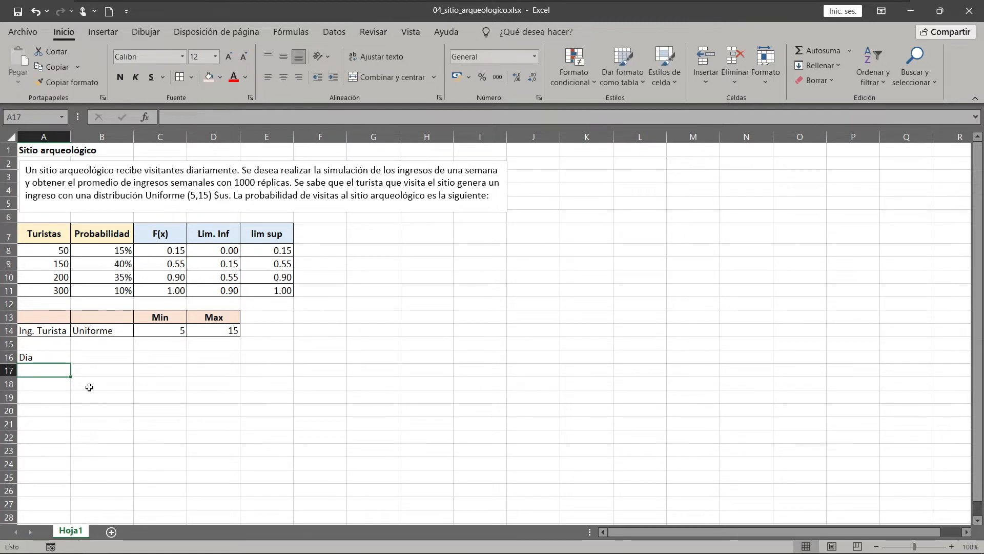
# Number the days of the week from 1 to 7 in A17:A23 by extending a 1, 2 series.
pyautogui.write('1')
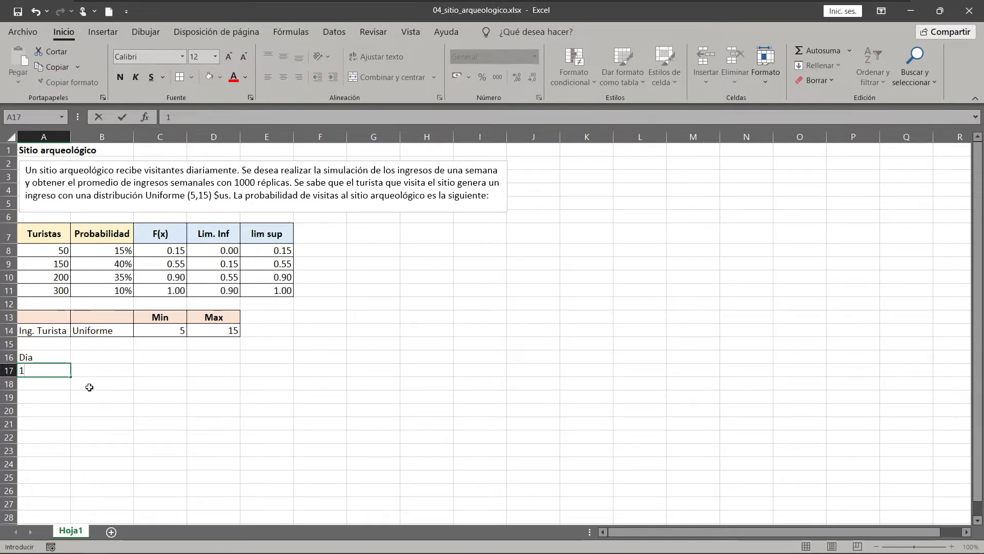
pyautogui.press('Return')
pyautogui.write('2')
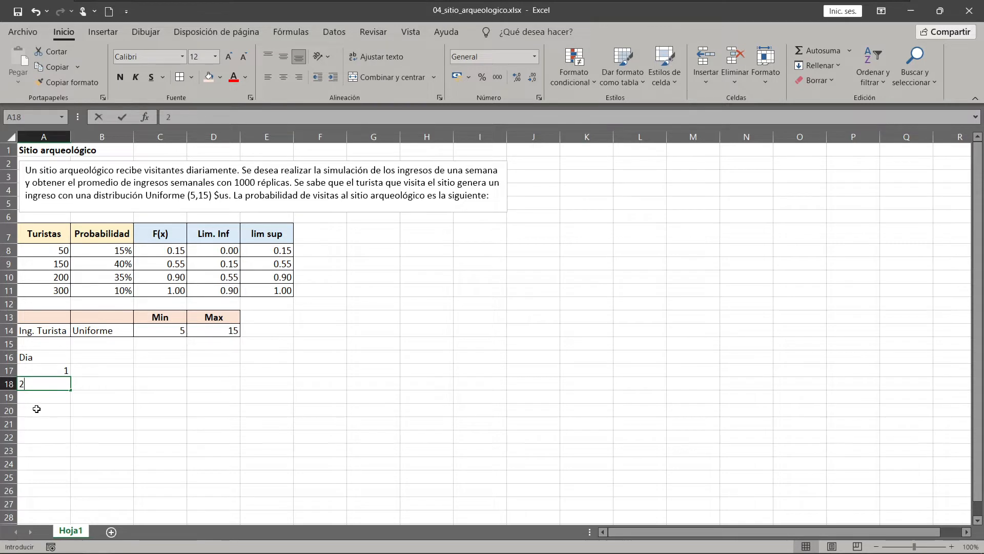
pyautogui.press('Return')
pyautogui.click(51, 373)
pyautogui.moveTo(62, 373); pyautogui.dragTo(73, 455)
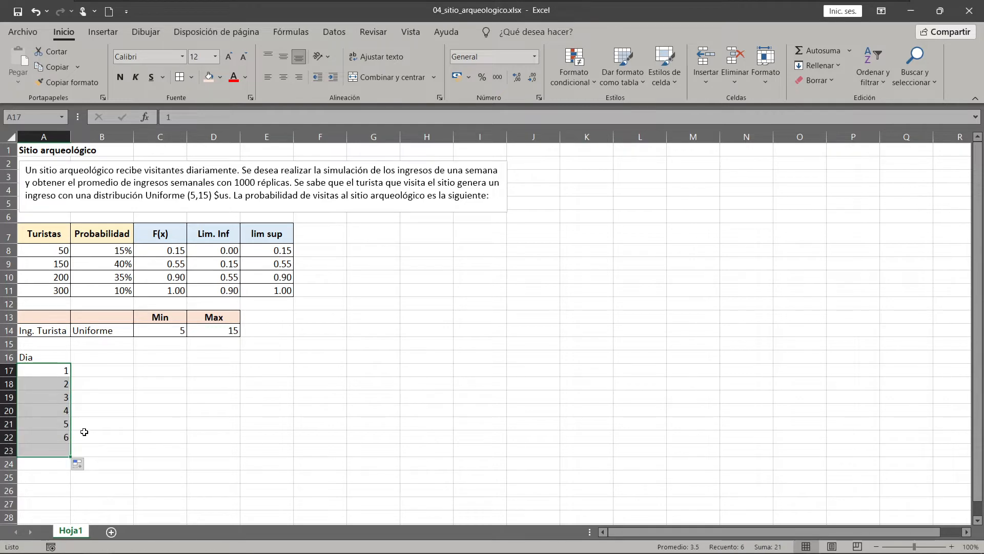
# Enter the header Aleatorio in B16 beside the Dia header.
pyautogui.click(104, 360)
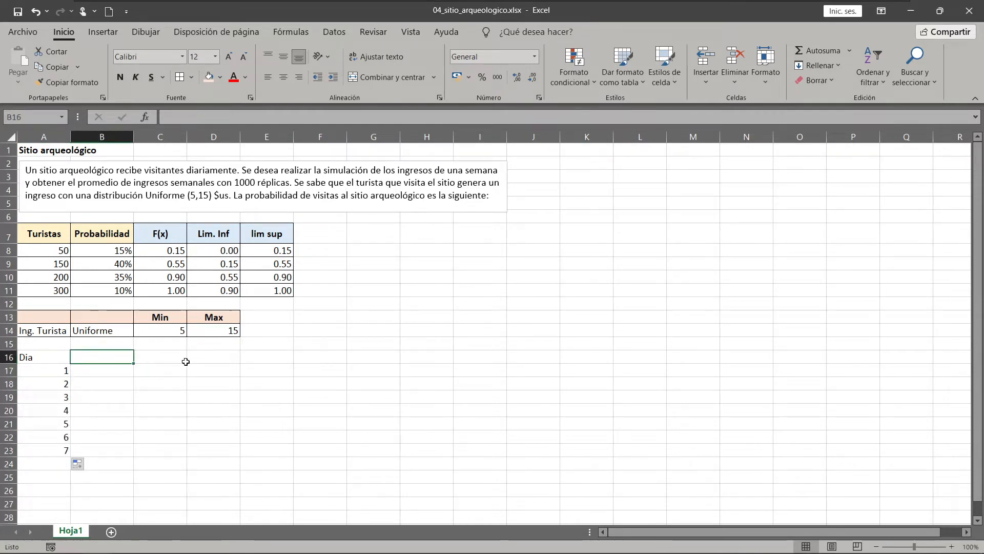
pyautogui.write('A')
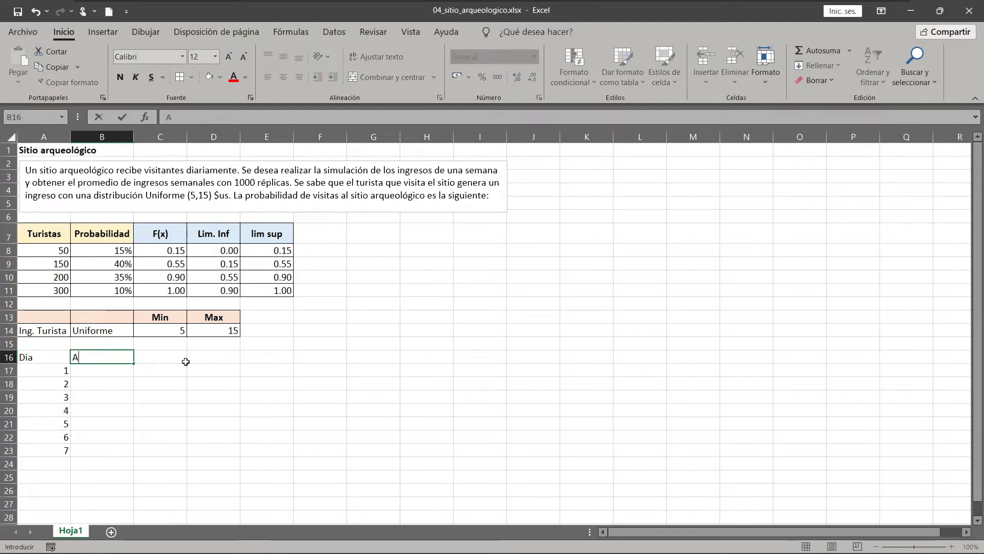
pyautogui.write('leatorio')
pyautogui.press('Return')
pyautogui.press('Up')
pyautogui.press('Down')
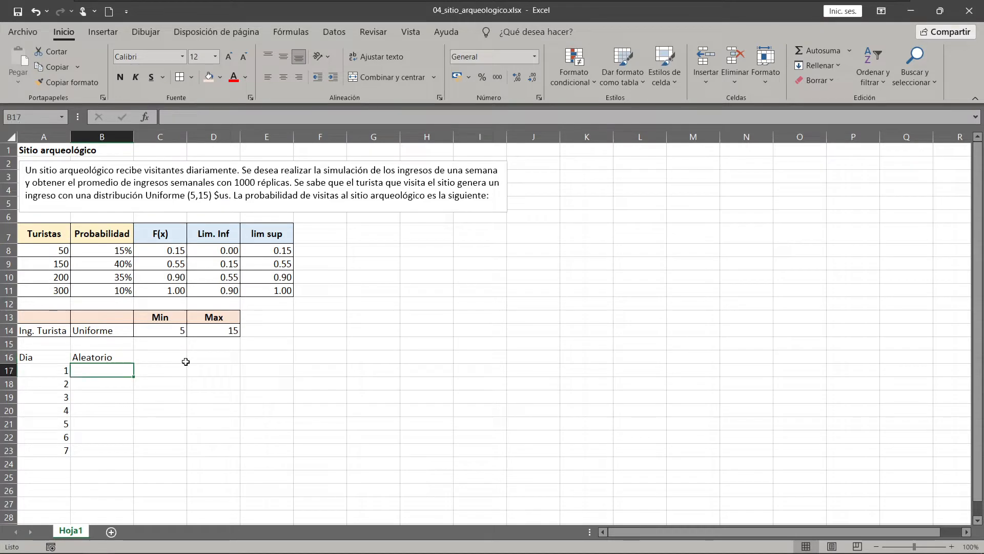
pyautogui.write('=sub')
pyautogui.press('Tab')
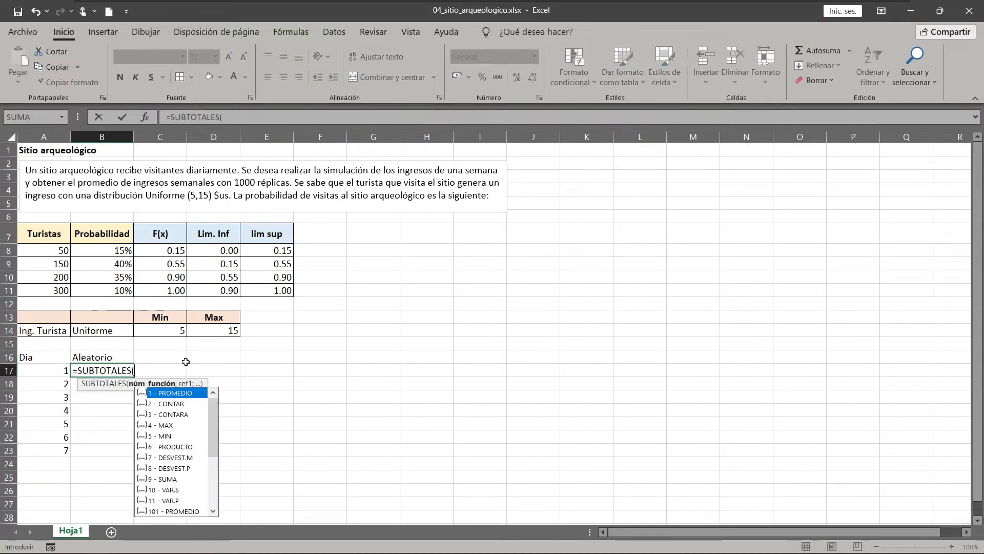
pyautogui.press('BackSpace')
pyautogui.press('BackSpace')
pyautogui.press('BackSpace')
pyautogui.press('BackSpace')
pyautogui.press('BackSpace')
pyautogui.press('BackSpace')
pyautogui.press('BackSpace')
pyautogui.press('BackSpace')
pyautogui.press('BackSpace')
pyautogui.press('BackSpace')
pyautogui.press('BackSpace')
pyautogui.press('BackSpace')
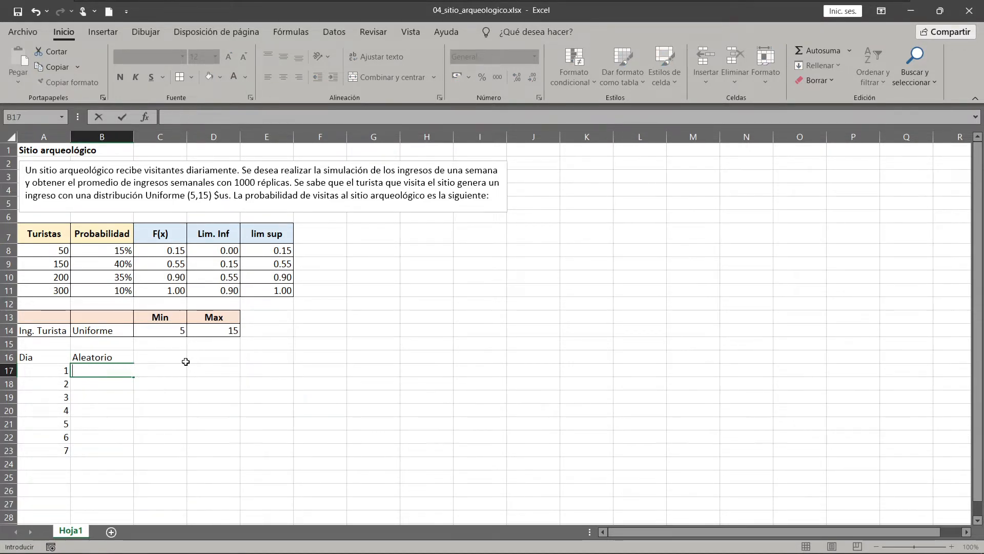
# Fill B17:B23 with random numbers using the formula =ALEATORIO().
pyautogui.write('=al')
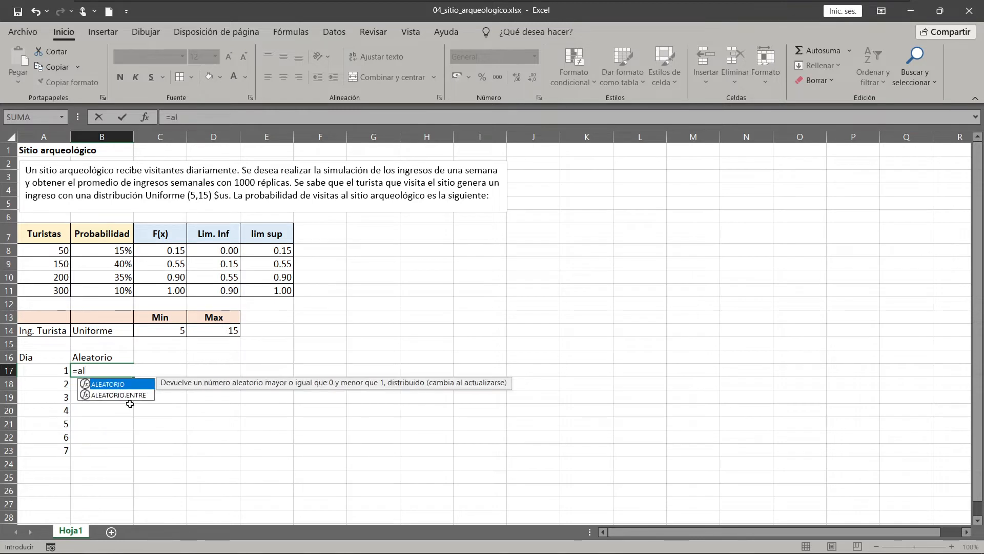
pyautogui.press('Tab')
pyautogui.write(')')
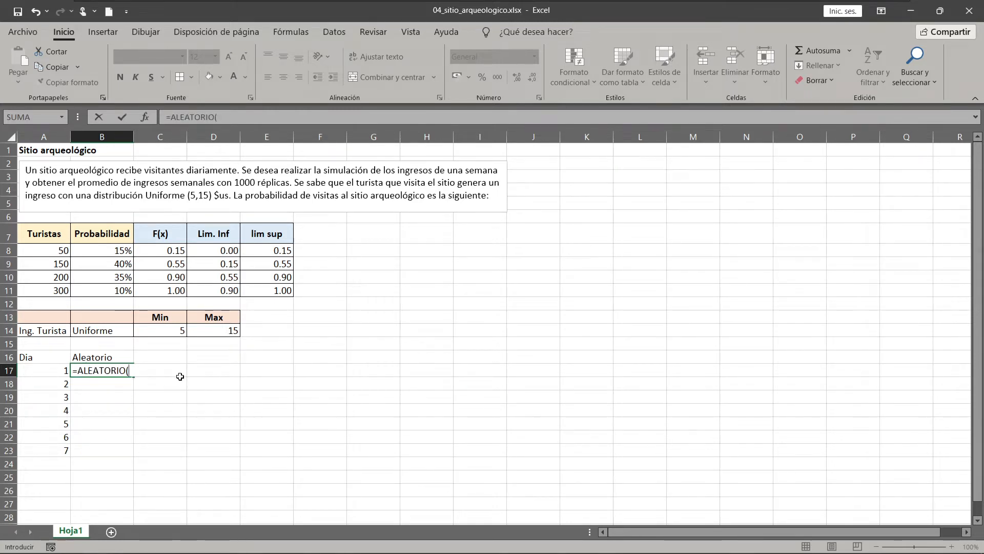
pyautogui.press('Return')
pyautogui.click(131, 375)
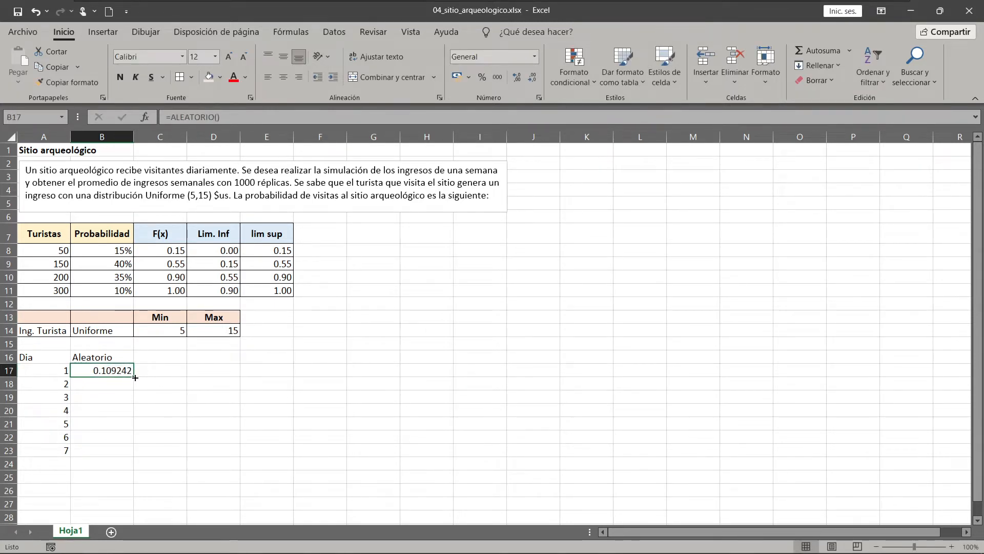
pyautogui.doubleClick(135, 377)
# Widen column C slightly and enter the header Llega de turistas in C16.
pyautogui.click(162, 355)
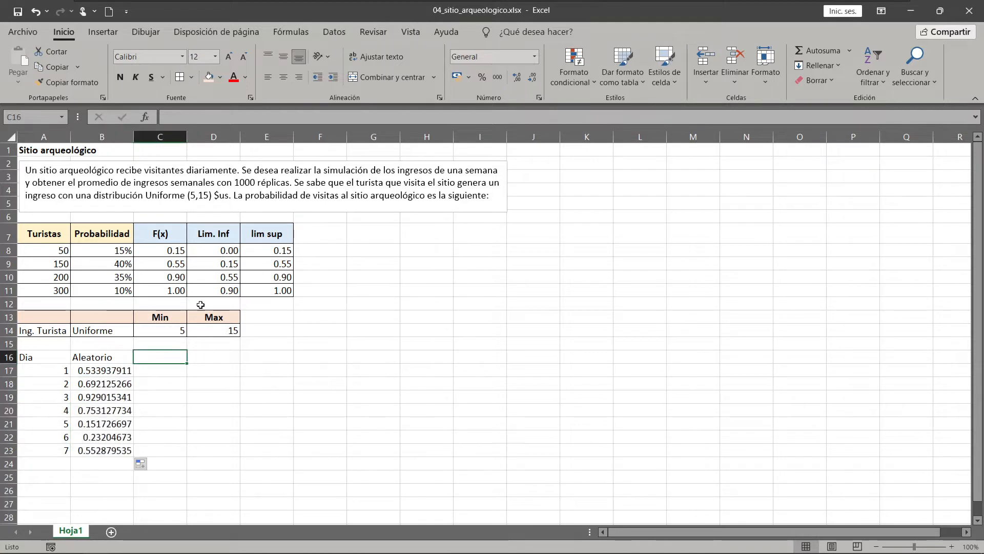
pyautogui.moveTo(185, 136); pyautogui.dragTo(197, 136)
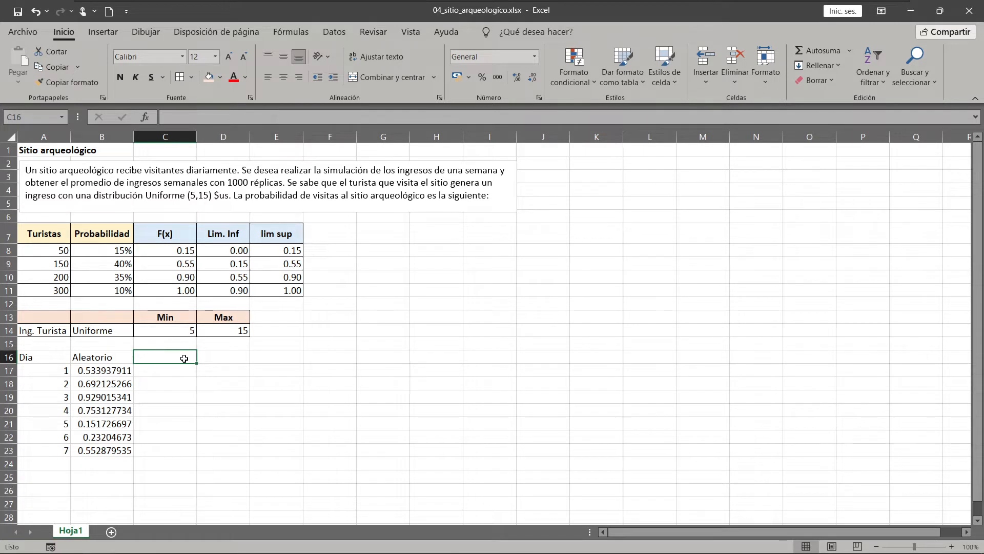
pyautogui.write('Llega de')
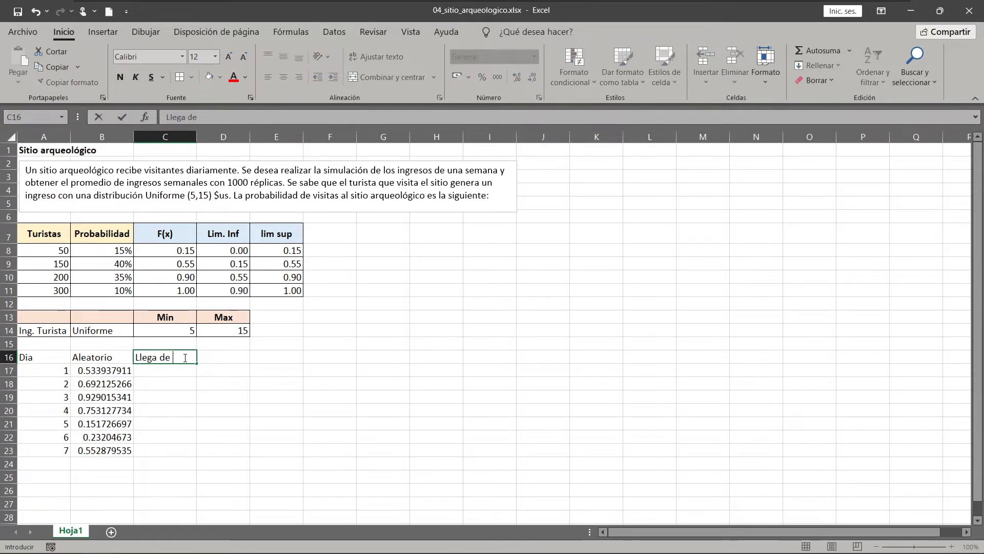
pyautogui.write(' turid')
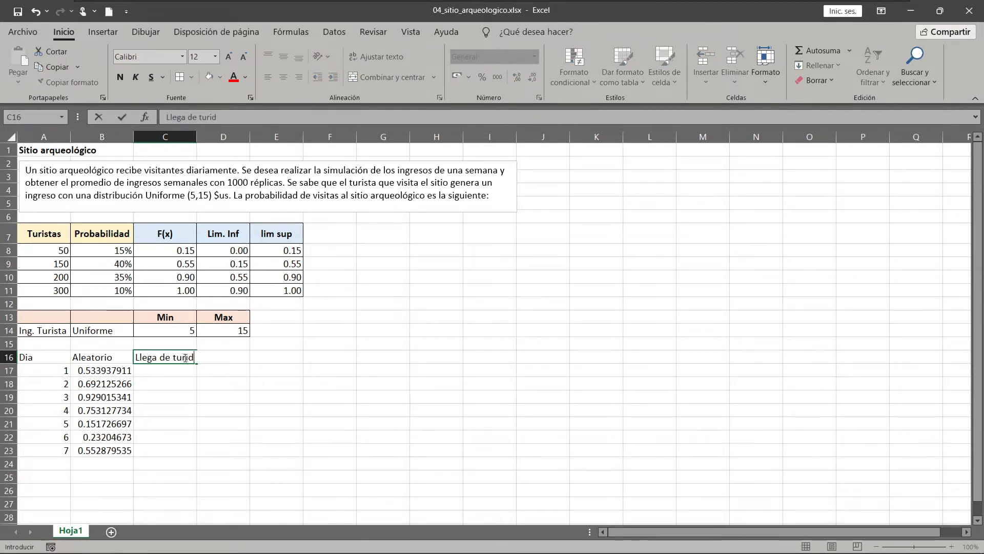
pyautogui.press('BackSpace')
pyautogui.write('stas')
pyautogui.press('Return')
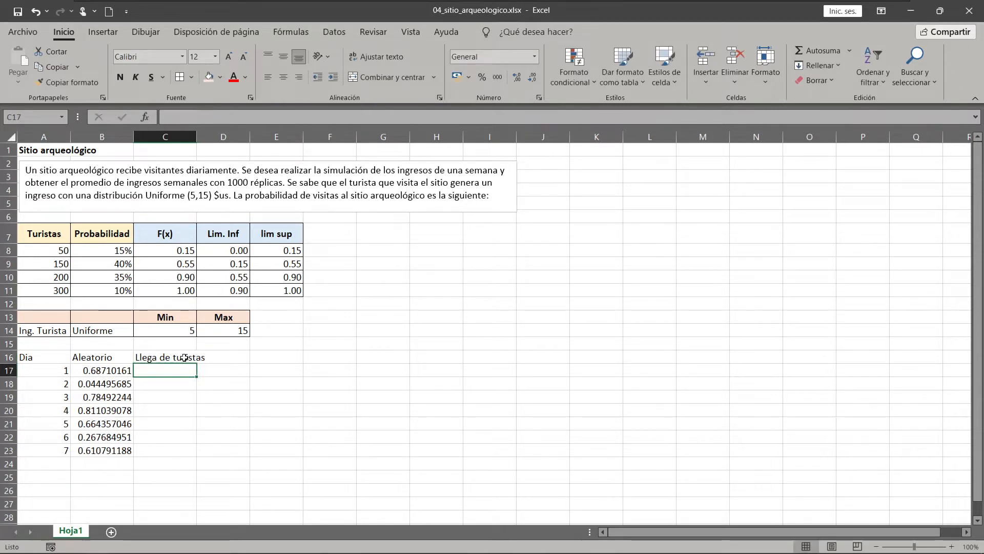
# Look up each day's tourist arrivals with =BUSCAR(B17;$D$8:$E$11;$A$8:$A$11) in C17 and copy the formula down to C23.
pyautogui.write('=')
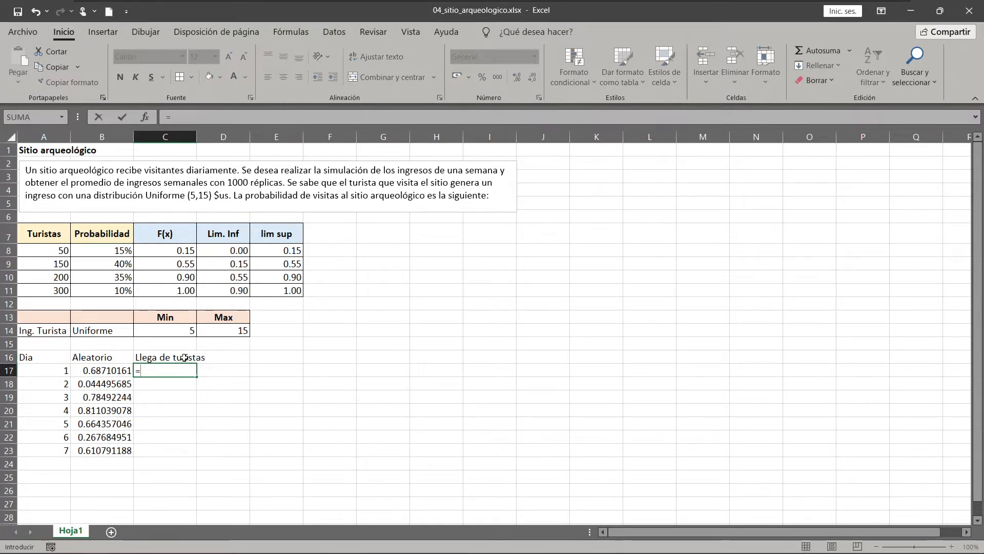
pyautogui.write('buscar(')
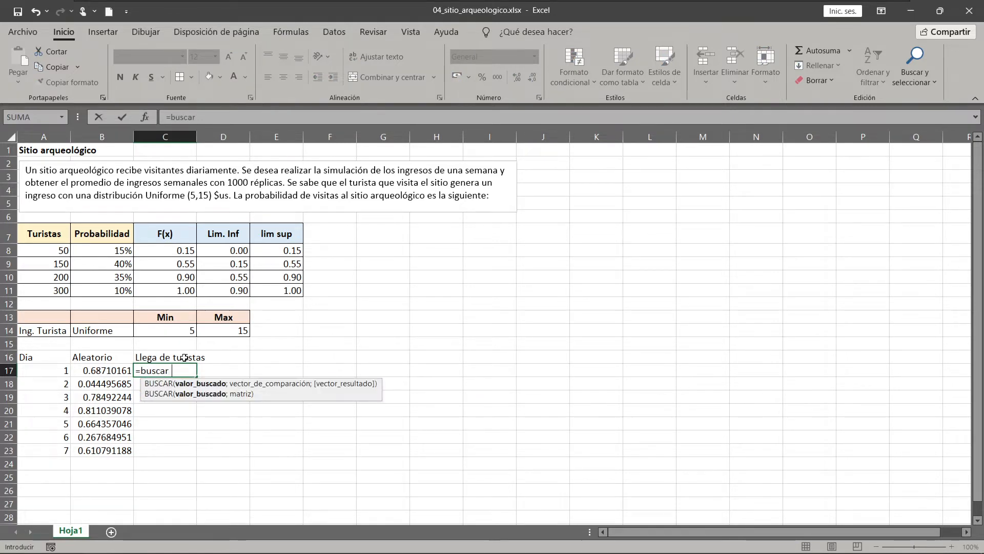
pyautogui.click(102, 372)
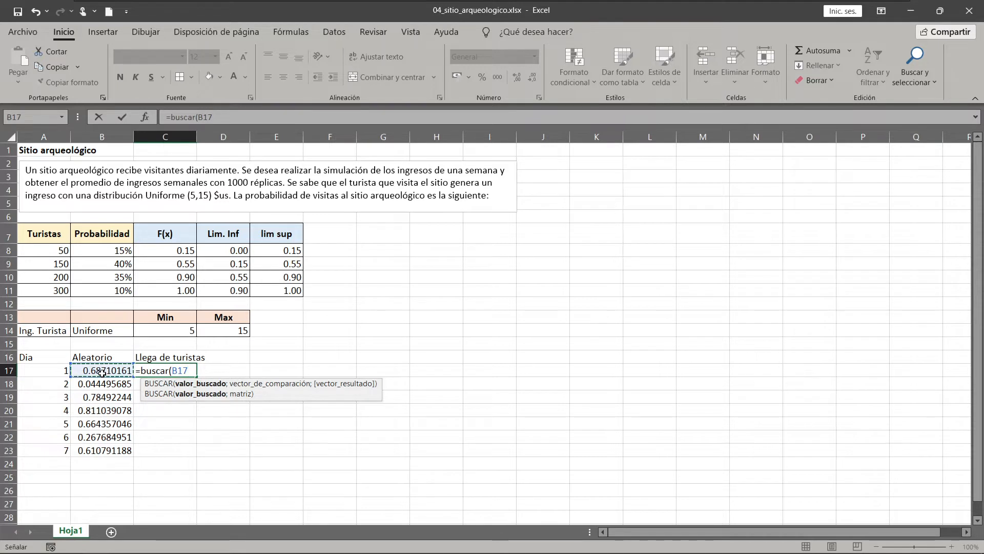
pyautogui.write(';')
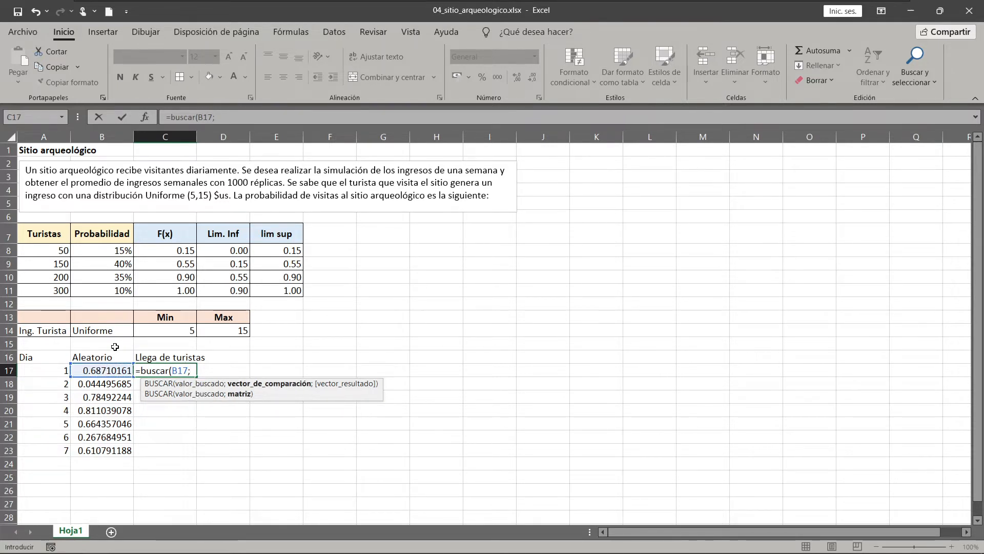
pyautogui.moveTo(229, 255); pyautogui.dragTo(300, 295)
pyautogui.press('F4')
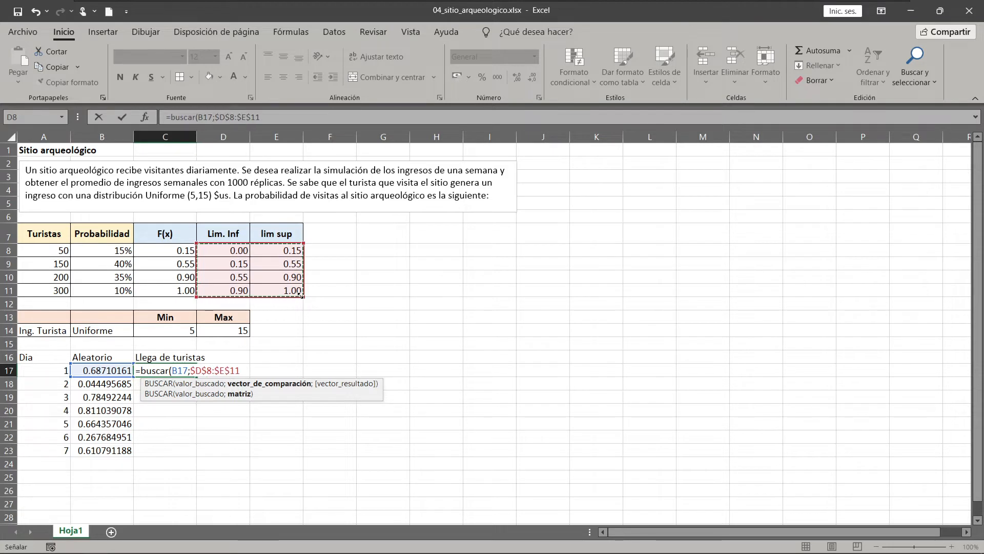
pyautogui.write(';')
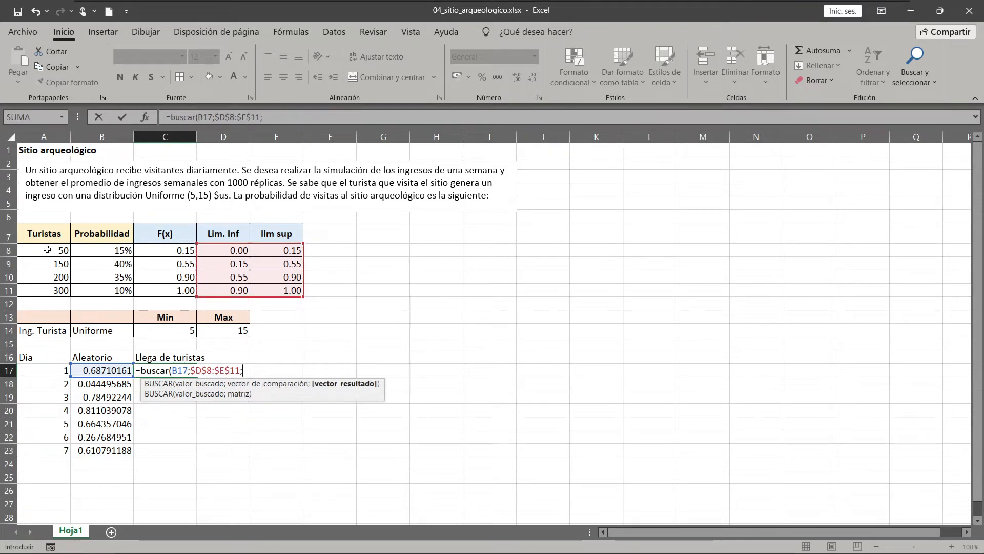
pyautogui.moveTo(51, 249); pyautogui.dragTo(50, 290)
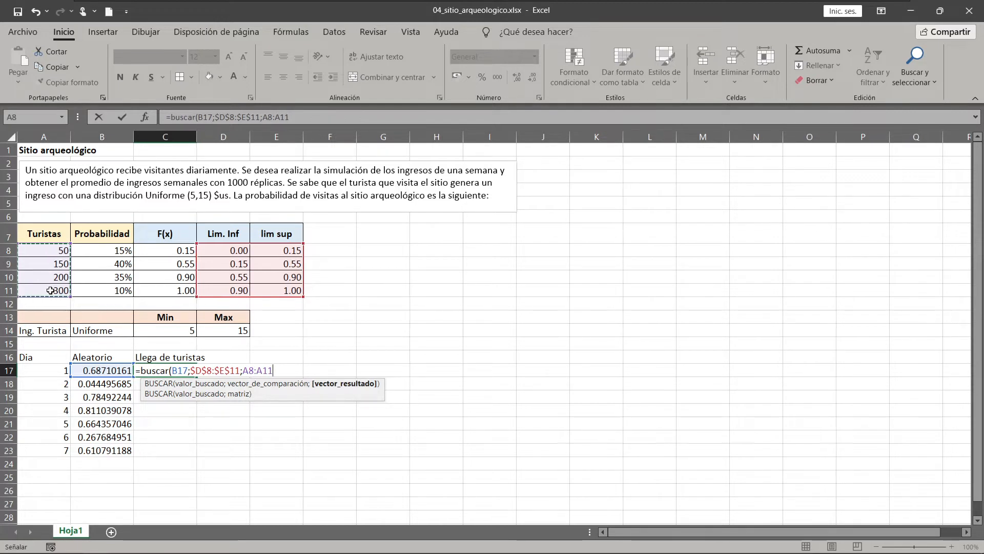
pyautogui.press('F4')
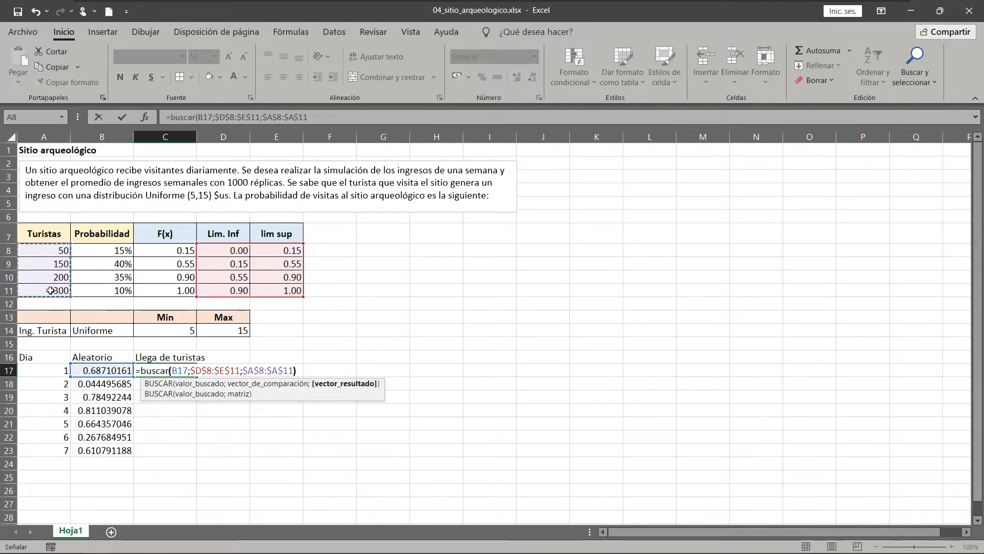
pyautogui.write(')')
pyautogui.press('Return')
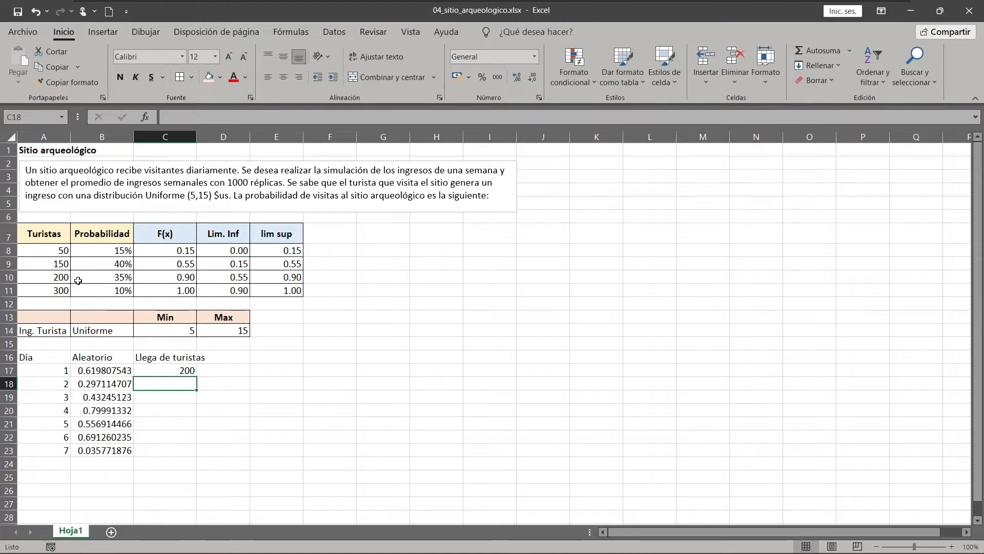
pyautogui.click(193, 374)
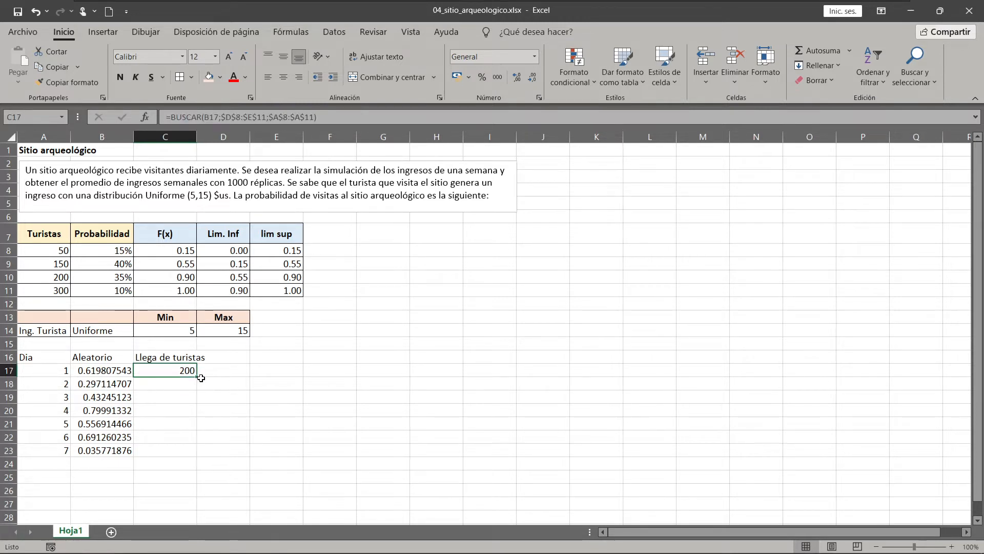
pyautogui.doubleClick(198, 377)
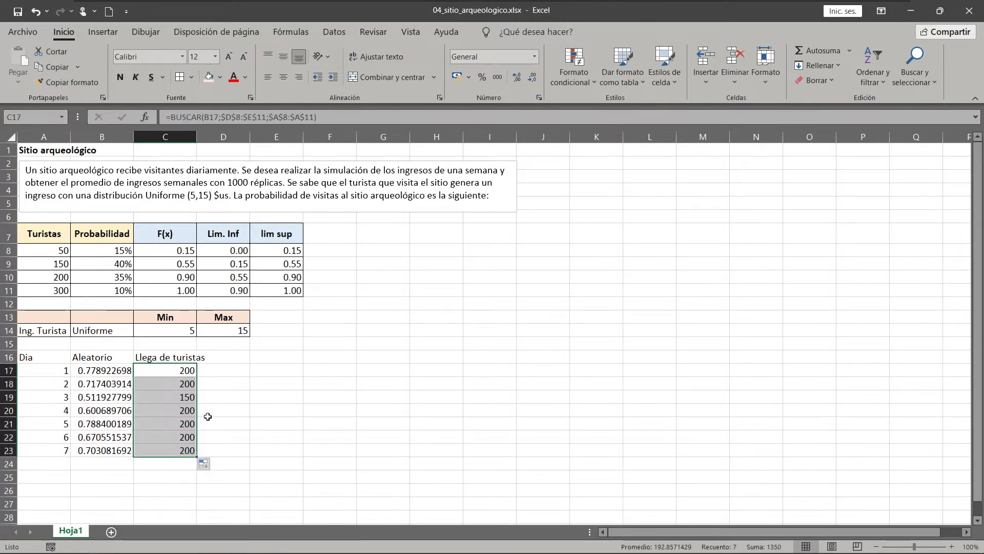
# Recalculate the sheet several times to check how the tourist arrivals follow the random numbers.
pyautogui.click(231, 383)
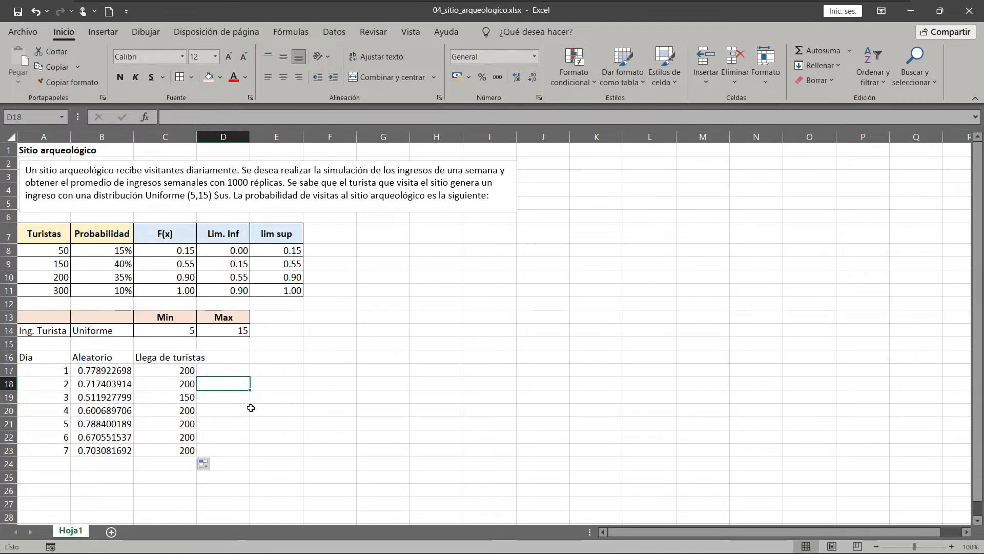
pyautogui.press('F9')
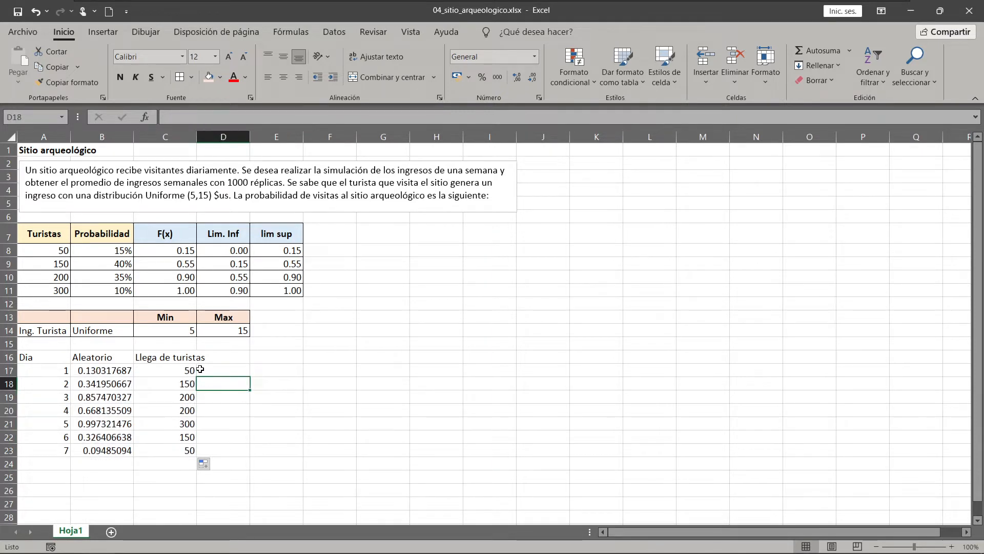
pyautogui.press('F9')
pyautogui.press('F9')
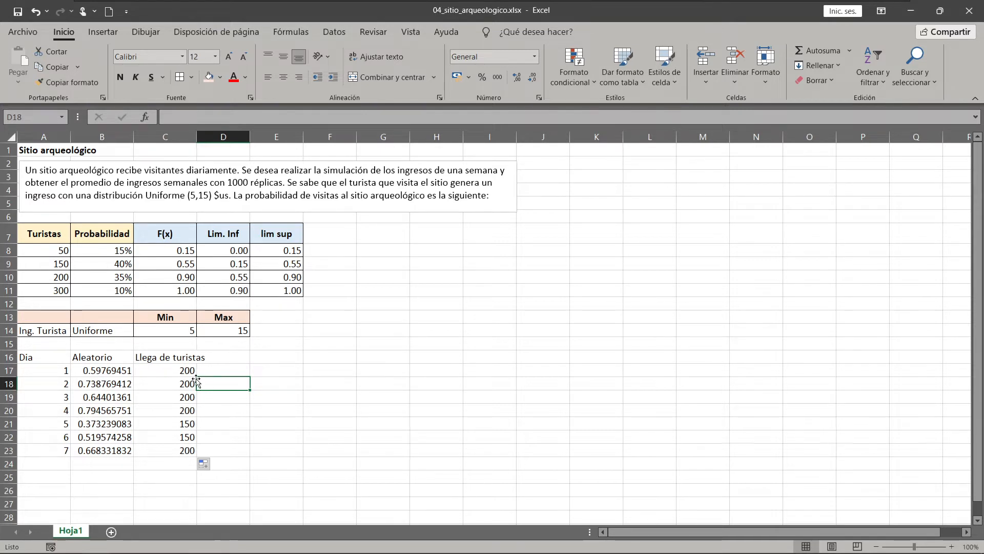
# Enter a second Aleatorio header in D16 beside the tourist arrivals.
pyautogui.click(240, 361)
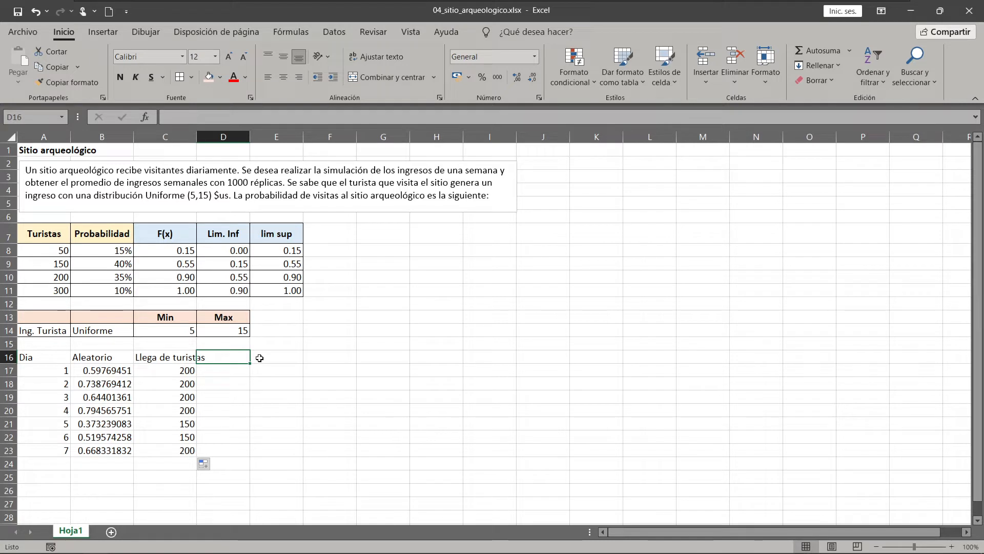
pyautogui.write('=')
pyautogui.press('BackSpace')
pyautogui.write('Al')
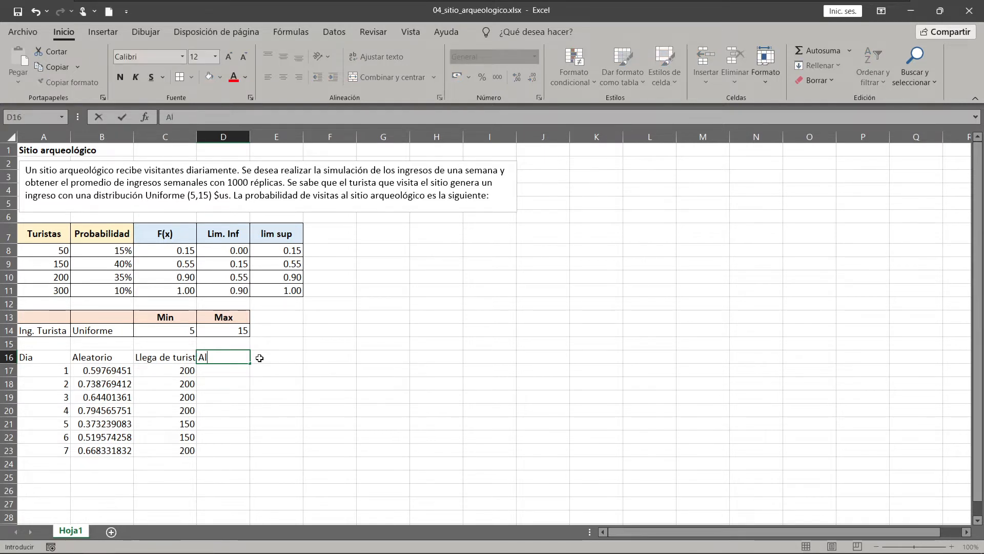
pyautogui.write('eatorio')
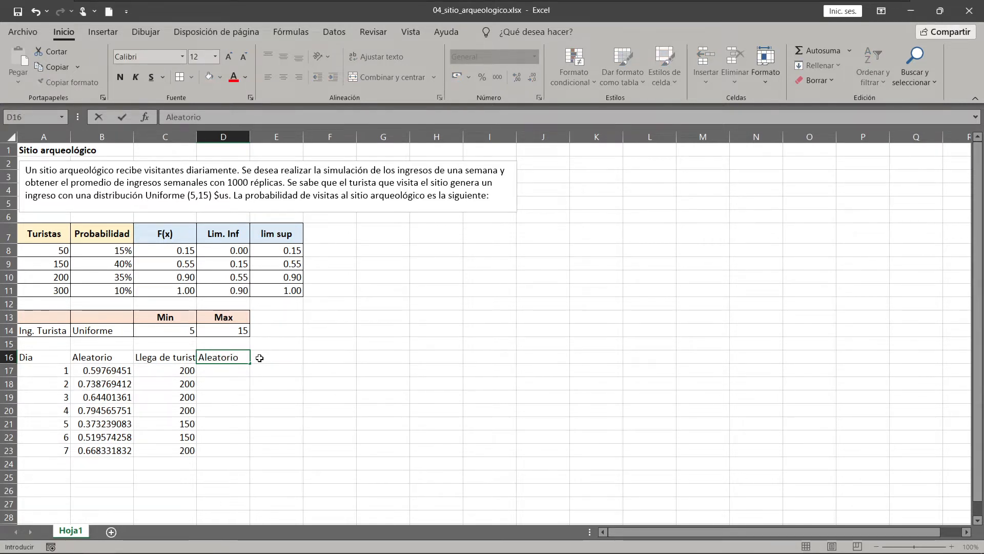
pyautogui.press('Return')
pyautogui.write('=')
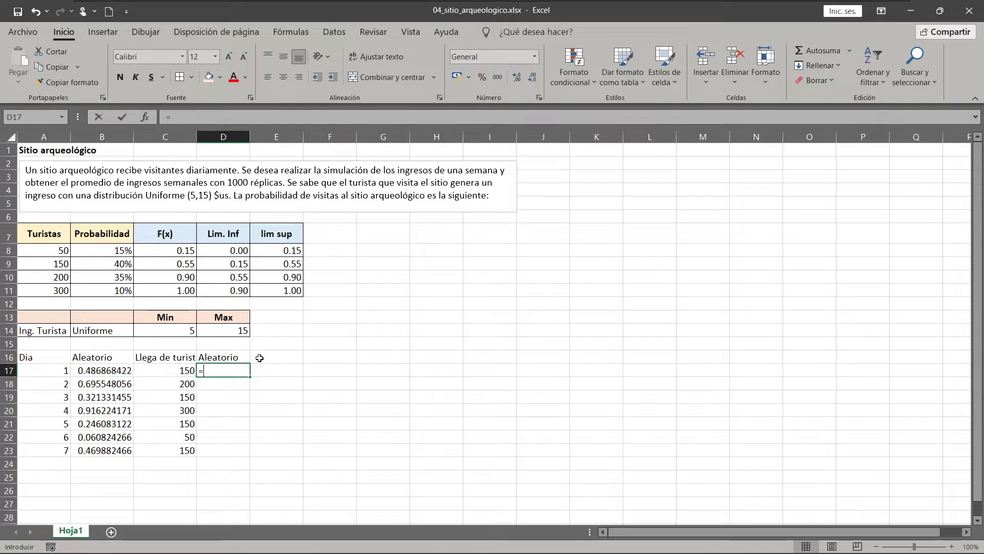
pyautogui.write('aleat')
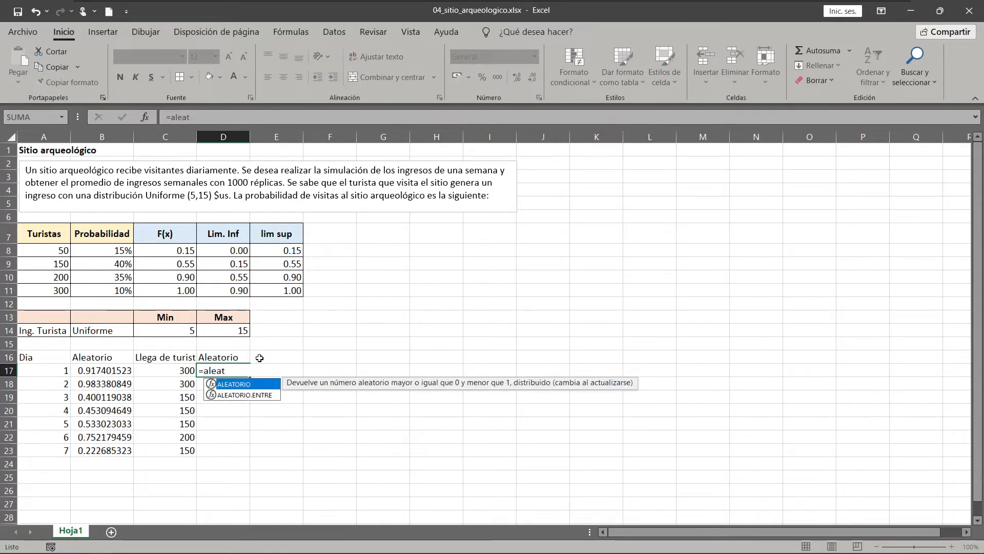
pyautogui.press('Return')
pyautogui.press('Up')
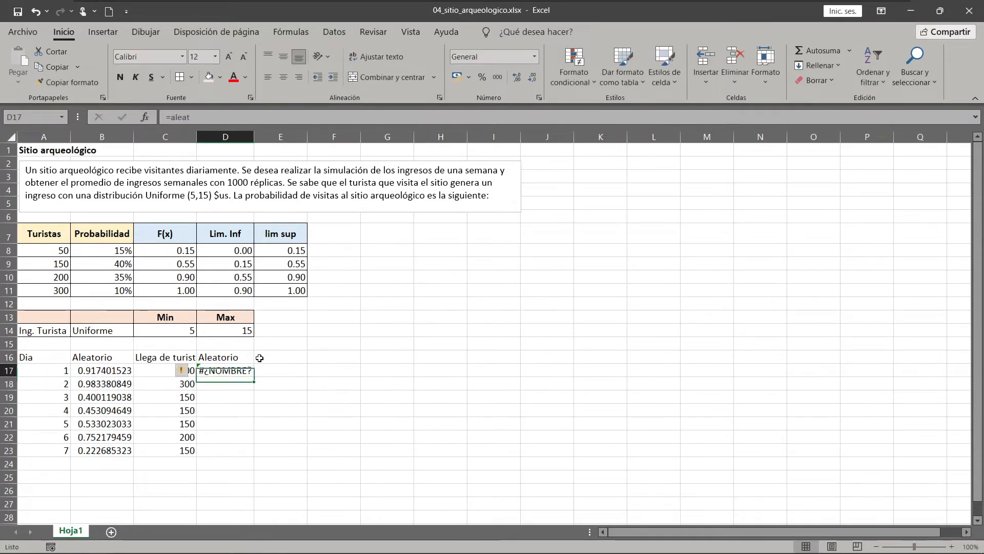
# Generate the second set of random numbers with =ALEATORIO() in D17 and copy it down to D23.
pyautogui.write('=alea')
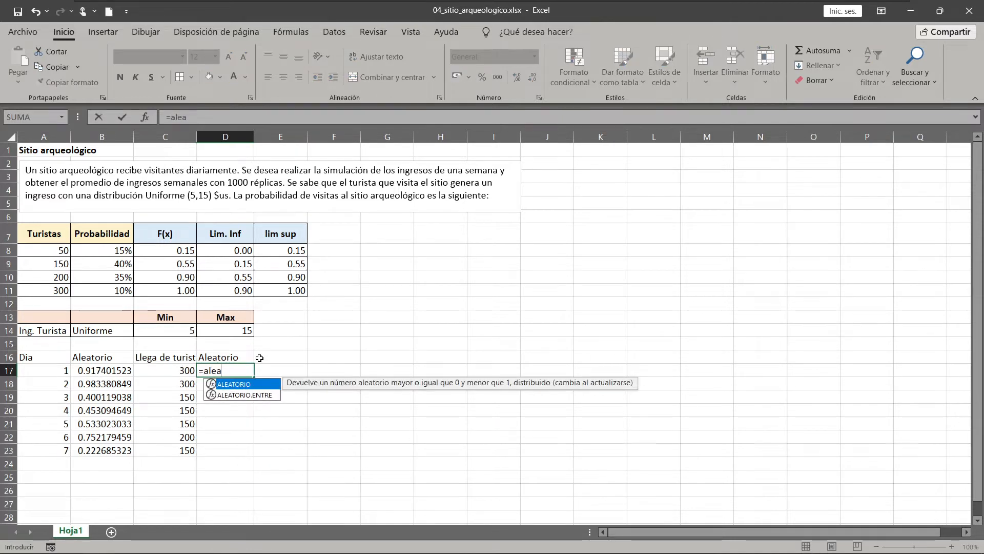
pyautogui.press('Tab')
pyautogui.write(')')
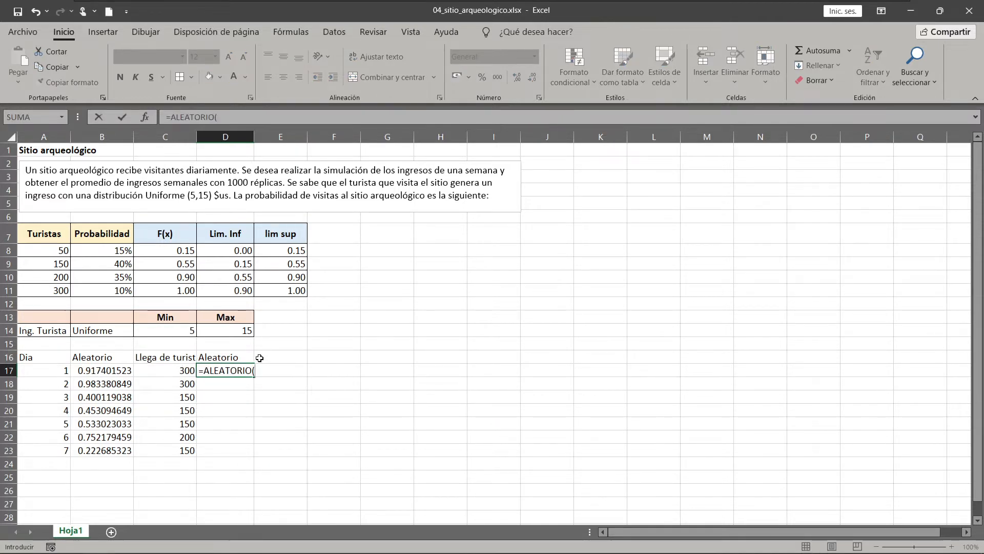
pyautogui.press('Return')
pyautogui.click(243, 370)
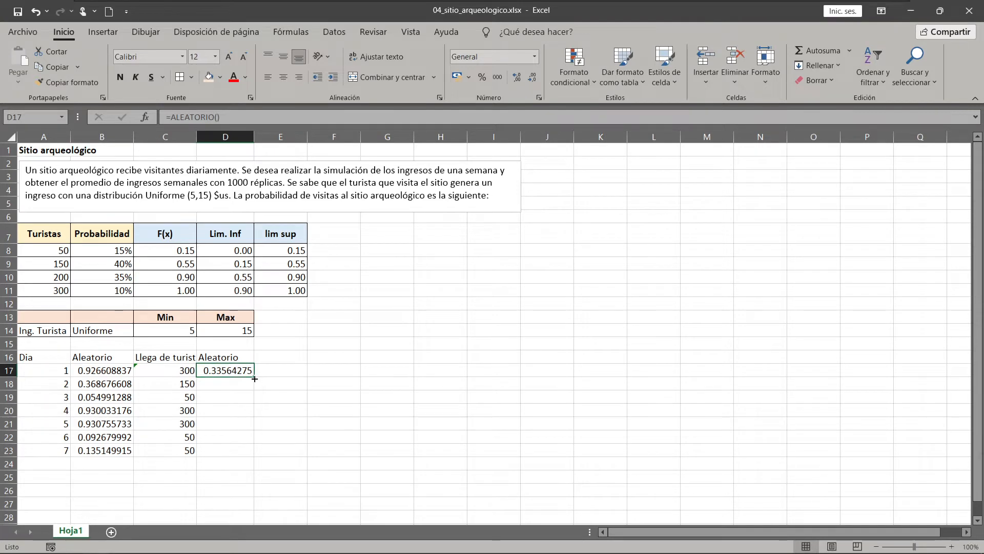
pyautogui.doubleClick(253, 377)
# Enter the header Ingreso promedio in E16.
pyautogui.click(285, 385)
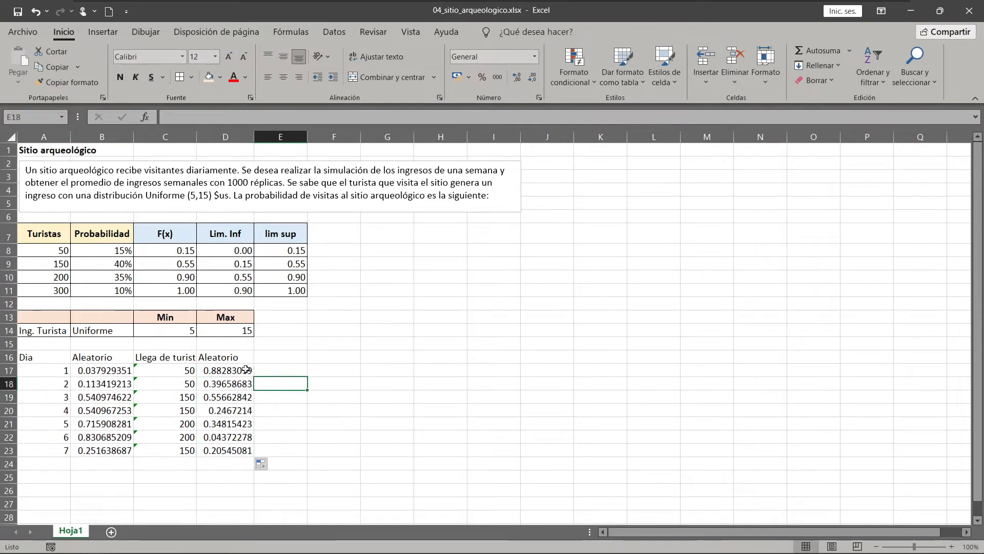
pyautogui.click(277, 357)
pyautogui.write('In')
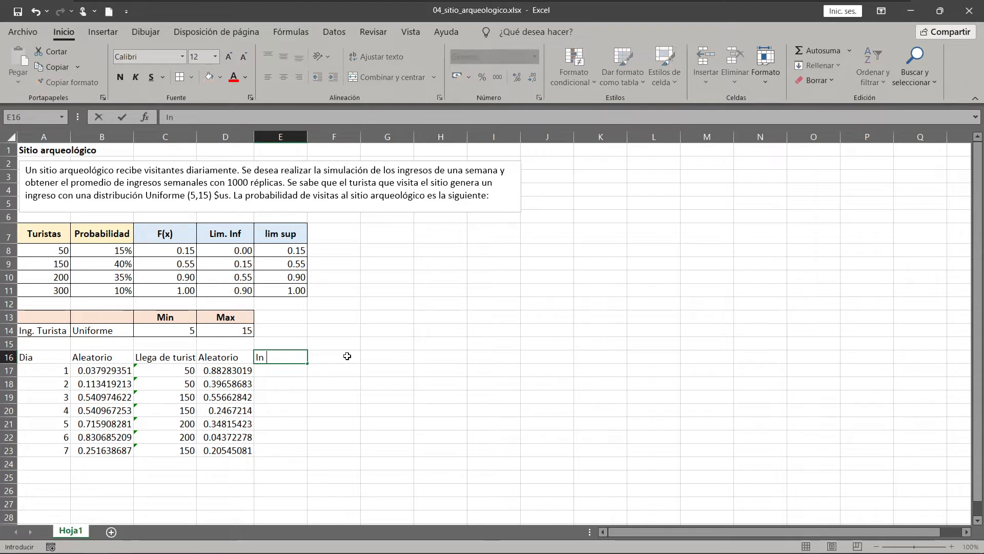
pyautogui.write('greso ')
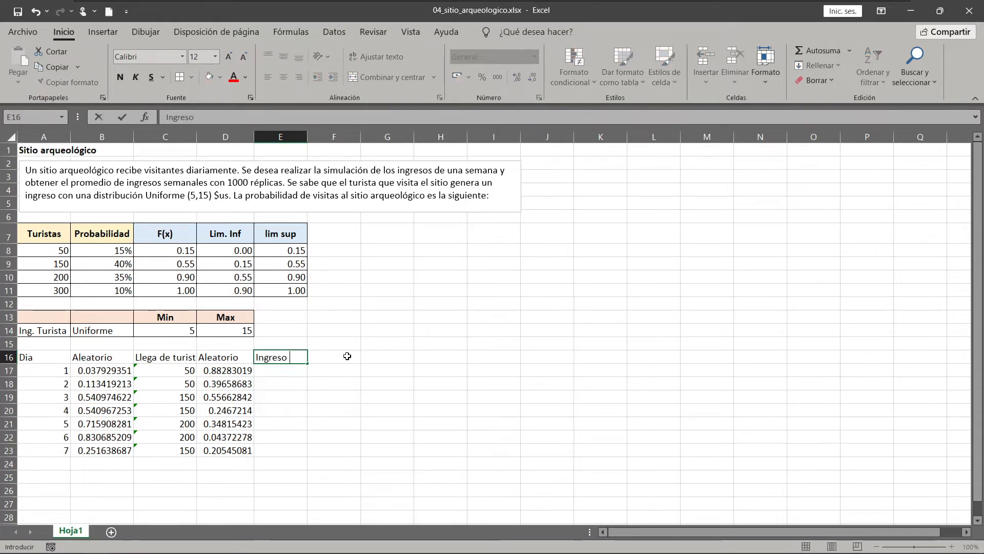
pyautogui.write('promedi')
pyautogui.press('BackSpace')
pyautogui.press('BackSpace')
pyautogui.write('edio')
pyautogui.press('Return')
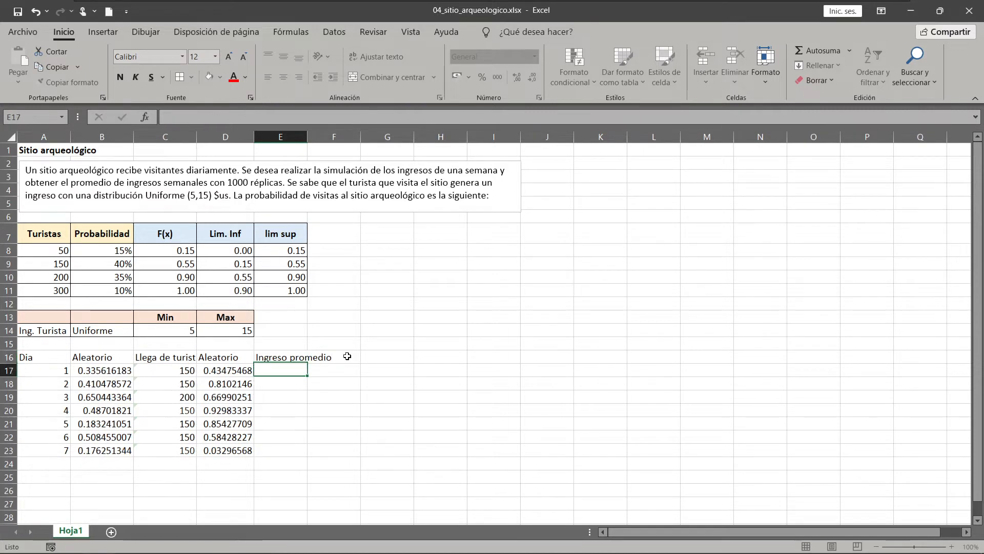
# Increase the height of row 16 and give the header cells A16:I16 a purple fill with white text.
pyautogui.click(9, 358)
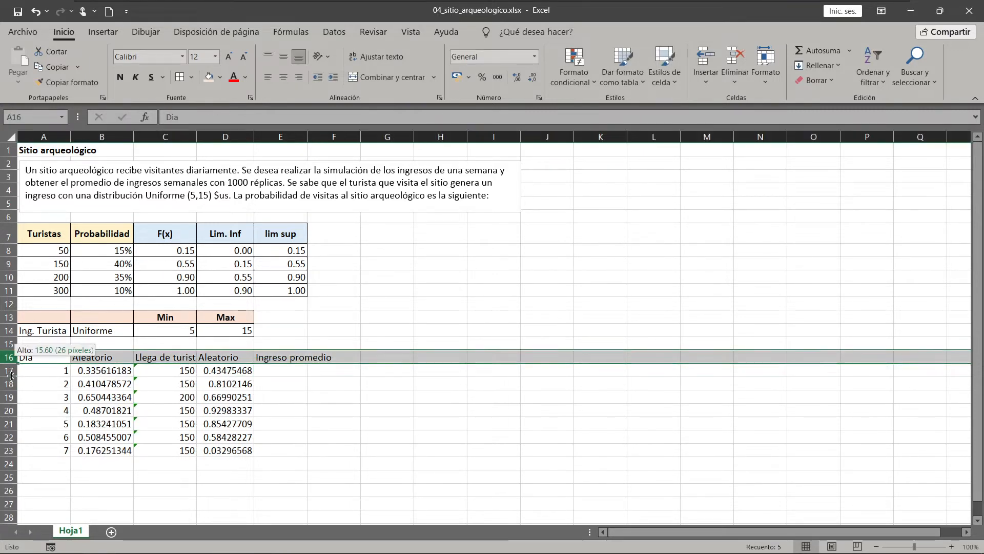
pyautogui.moveTo(12, 376); pyautogui.dragTo(510, 366)
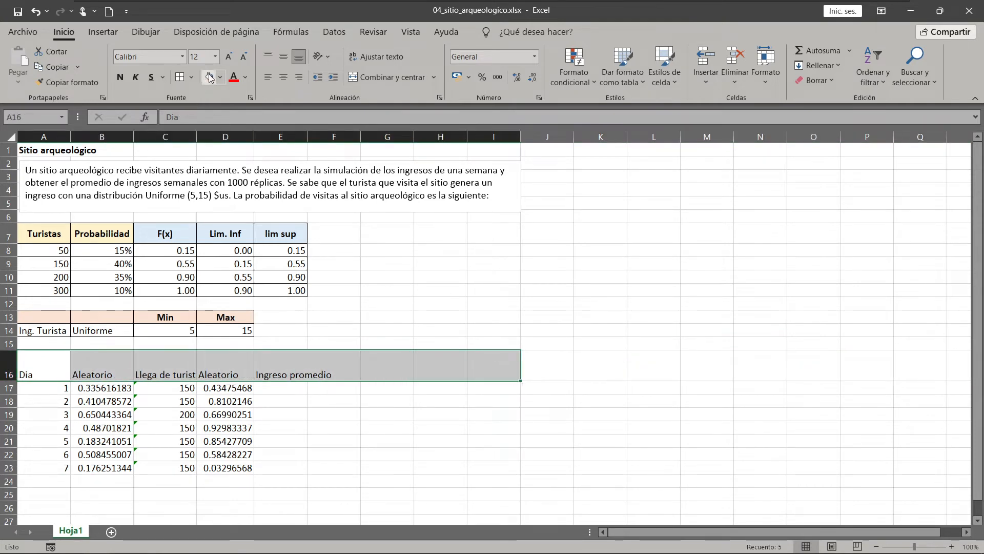
pyautogui.click(220, 77)
pyautogui.click(300, 197)
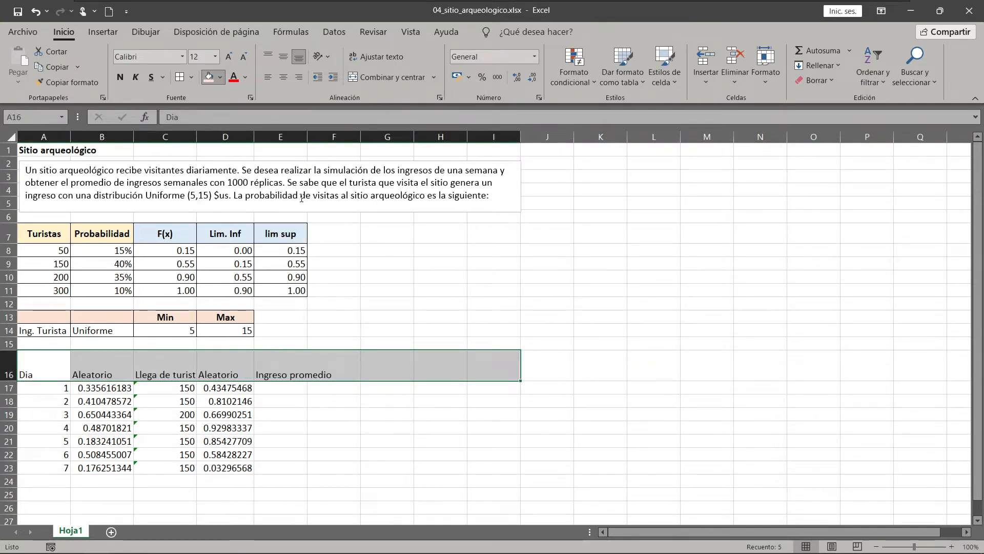
pyautogui.click(245, 77)
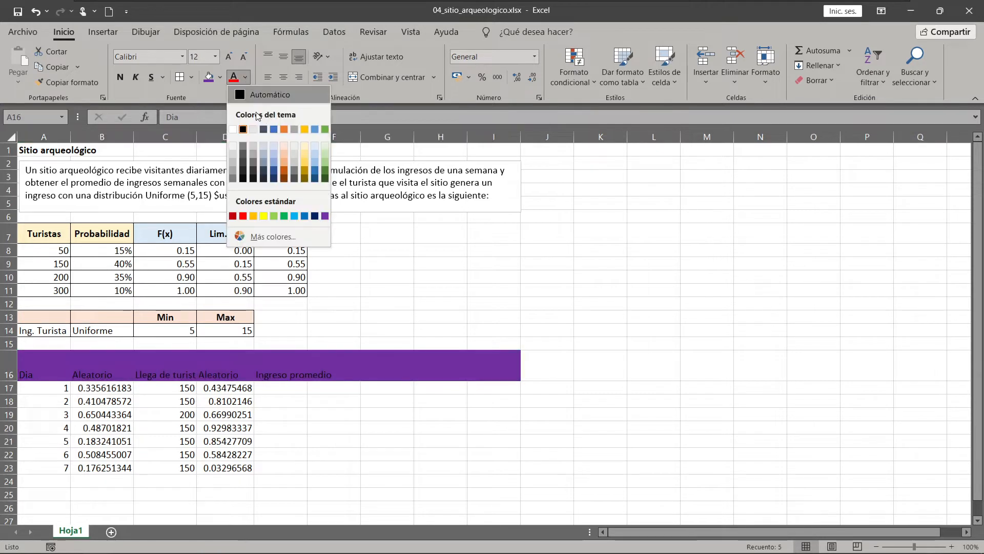
pyautogui.click(233, 130)
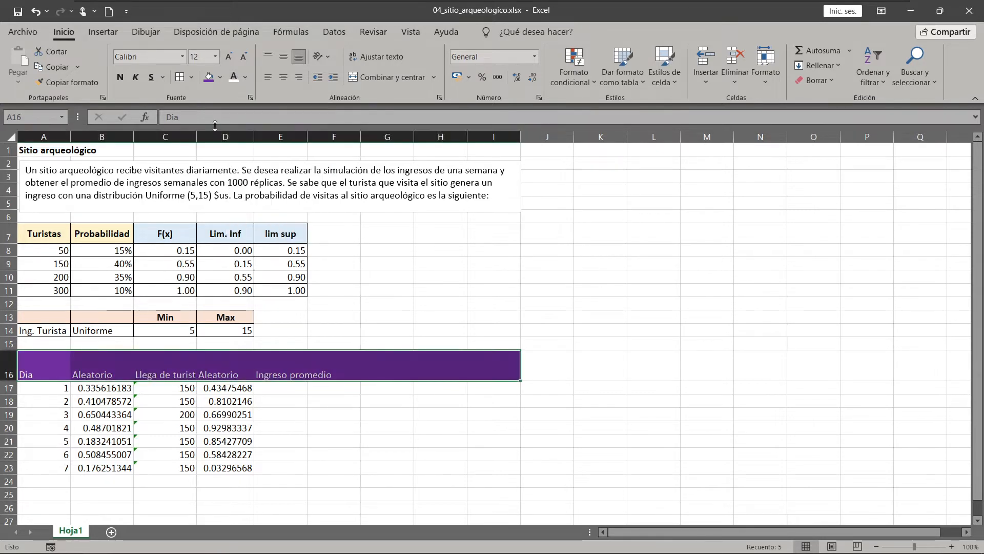
# Centre the headers in A16:I16 vertically and horizontally, make them bold and wrap their text.
pyautogui.click(283, 57)
pyautogui.click(283, 77)
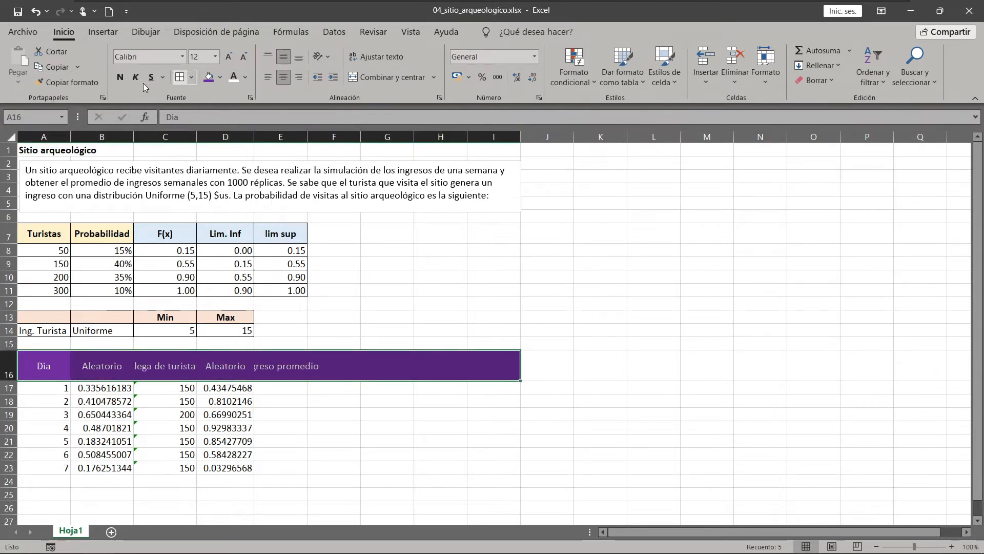
pyautogui.click(120, 77)
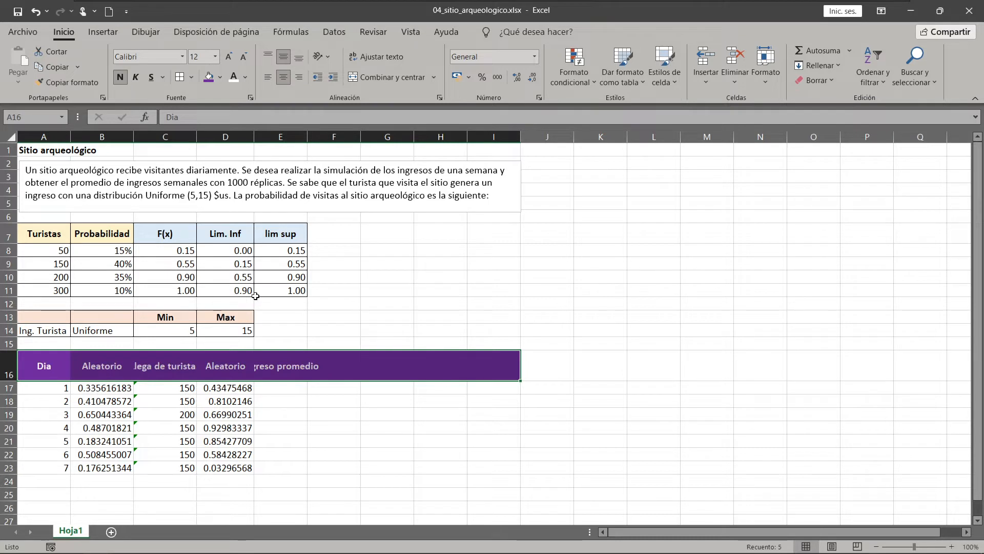
pyautogui.click(376, 57)
pyautogui.click(341, 375)
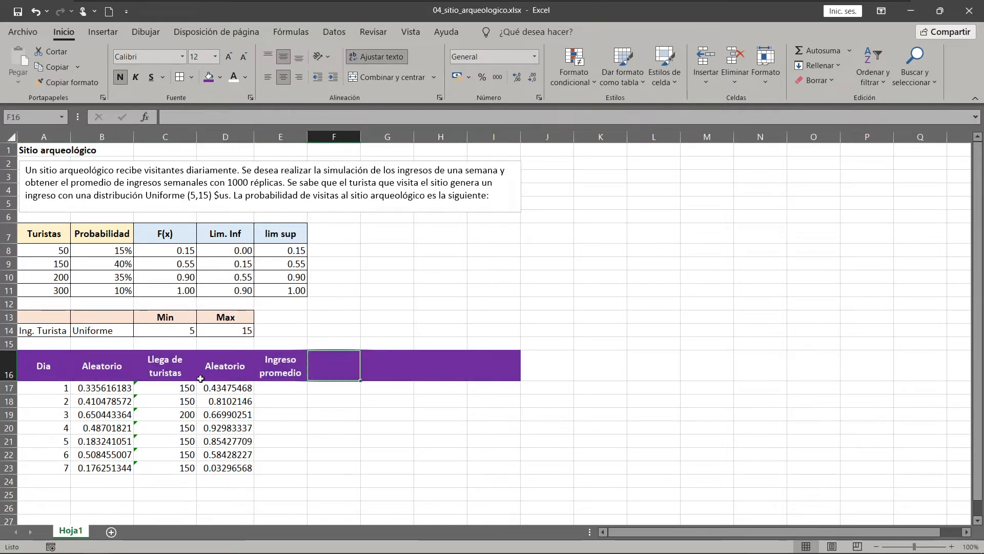
pyautogui.click(300, 386)
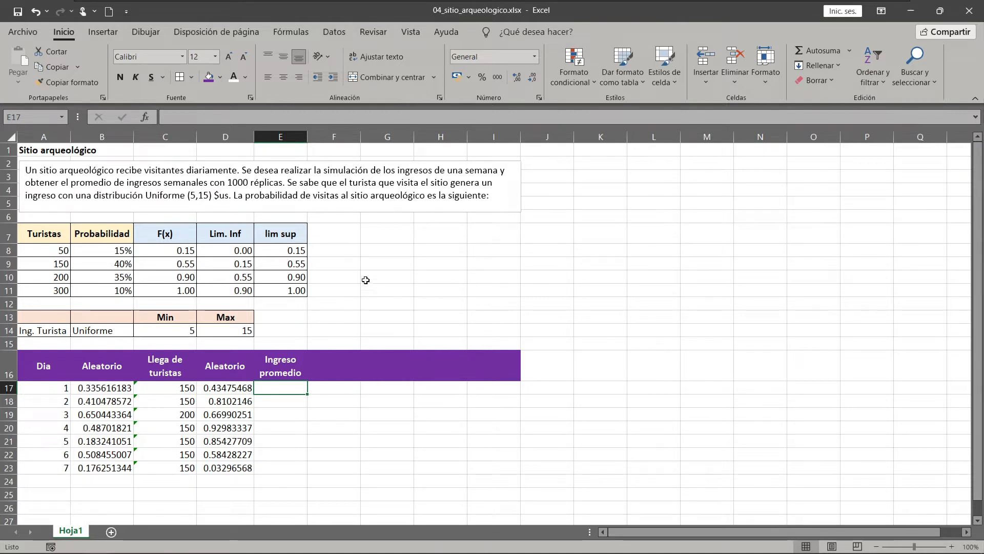
# Paste the picture of the uniform distribution formula Ui = a + (b − a)ri and place it beside the probability table.
pyautogui.click(368, 277)
pyautogui.hotkey('ctrl', 'v')
pyautogui.moveTo(408, 289); pyautogui.dragTo(369, 245)
pyautogui.click(464, 264)
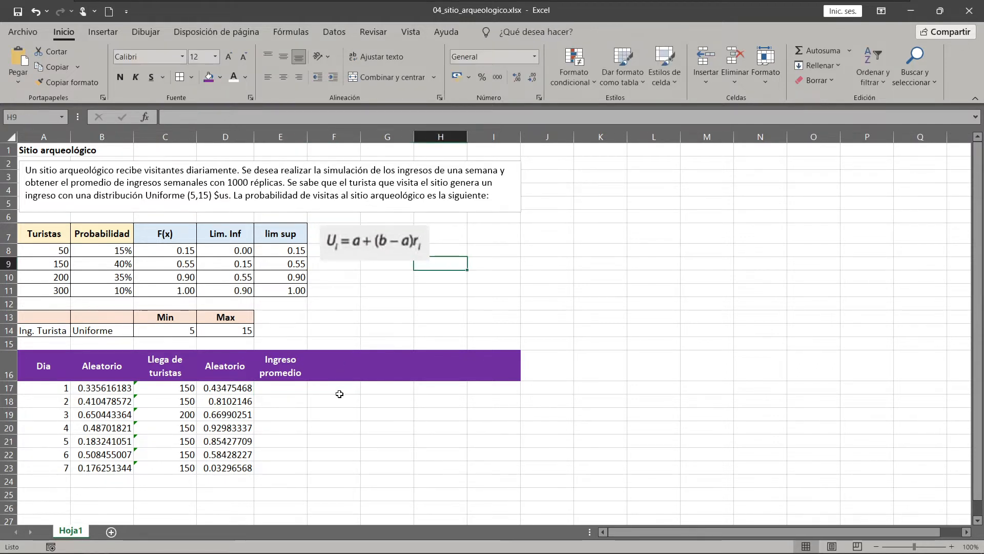
# Calculate the first day's average income in E17 with =$C$14+($D$14-$C$14)*D17.
pyautogui.click(292, 390)
pyautogui.write('=')
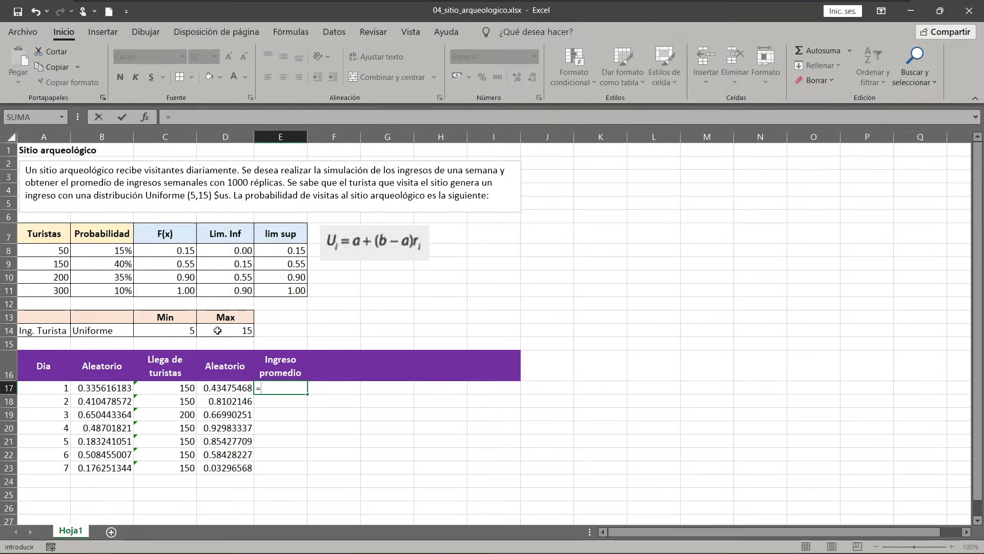
pyautogui.click(181, 330)
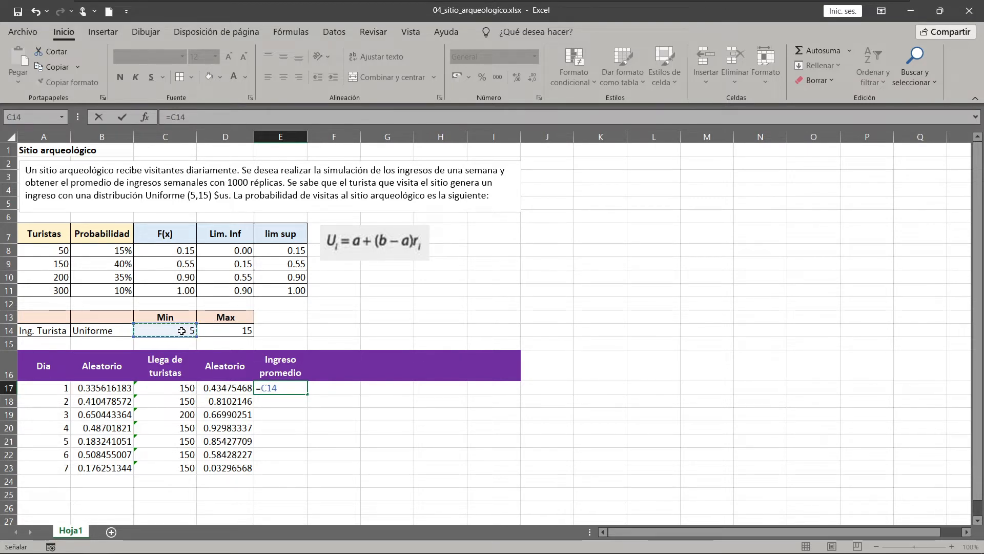
pyautogui.press('F4')
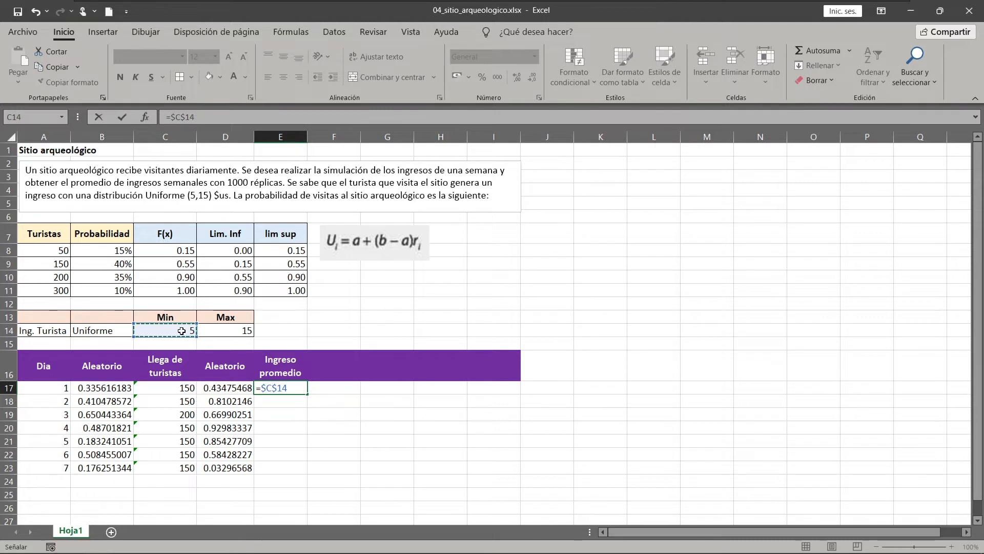
pyautogui.write('+(')
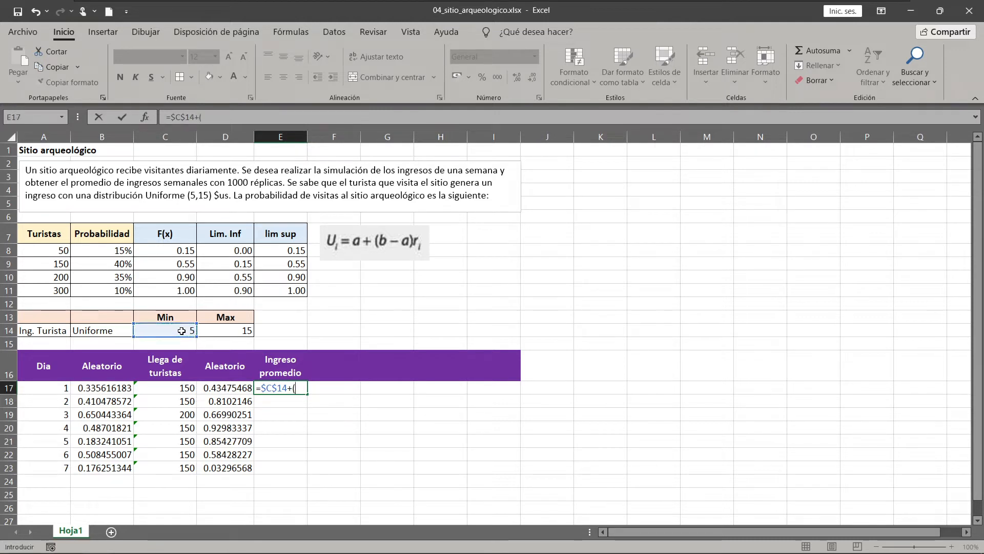
pyautogui.click(242, 331)
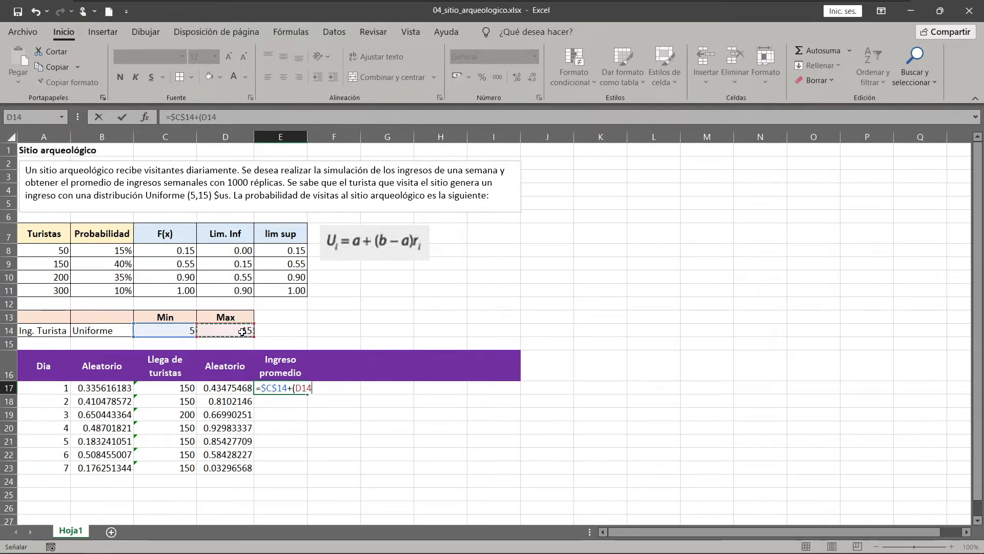
pyautogui.press('F4')
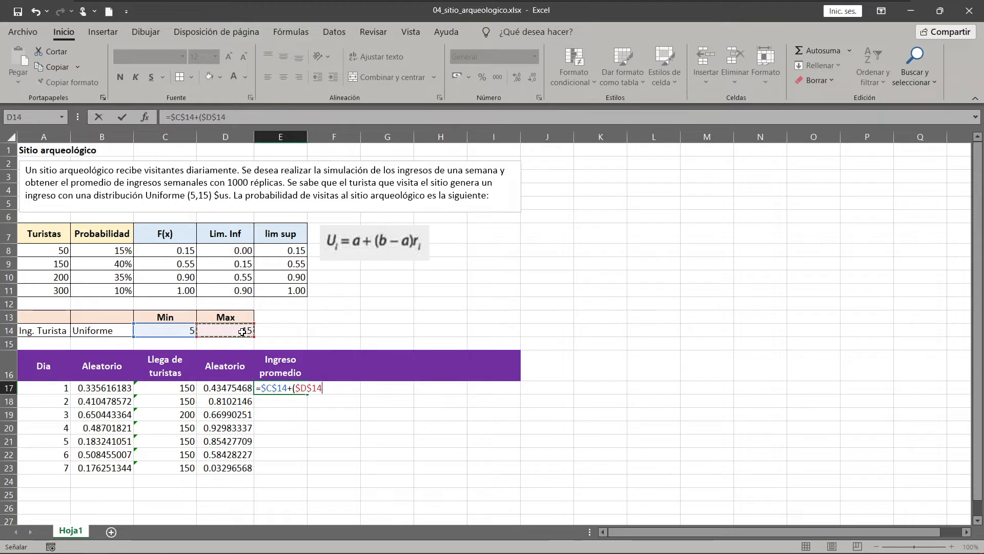
pyautogui.write('-')
pyautogui.click(174, 329)
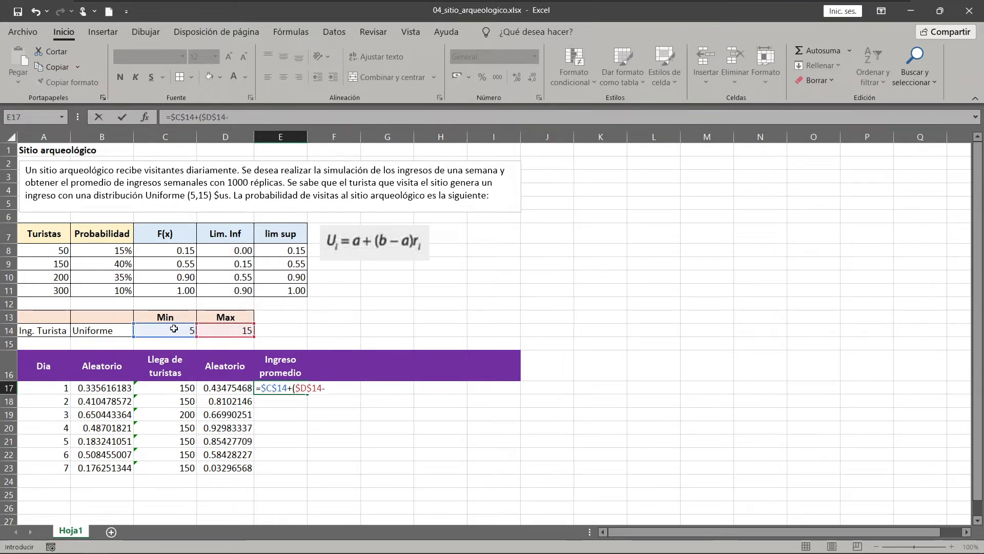
pyautogui.press('F4')
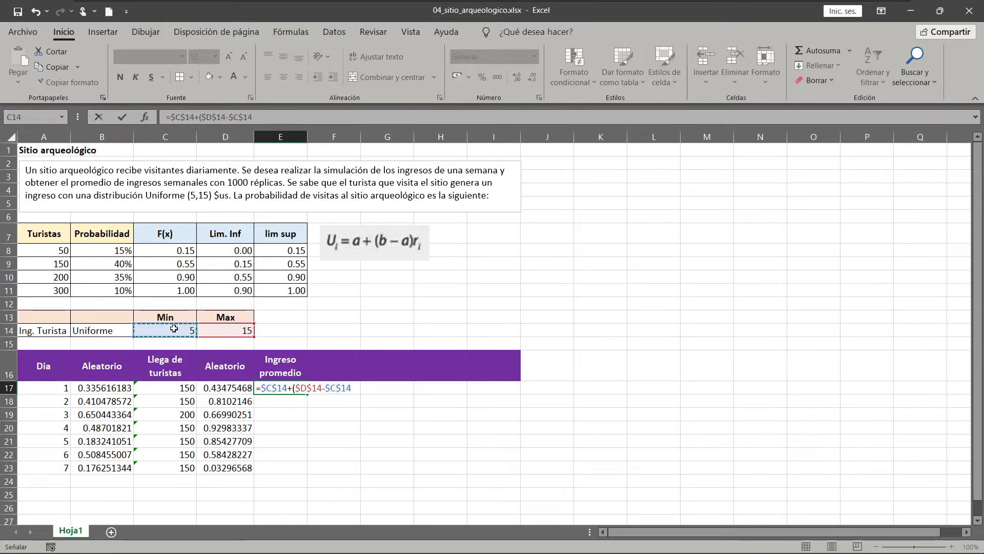
pyautogui.write('_)')
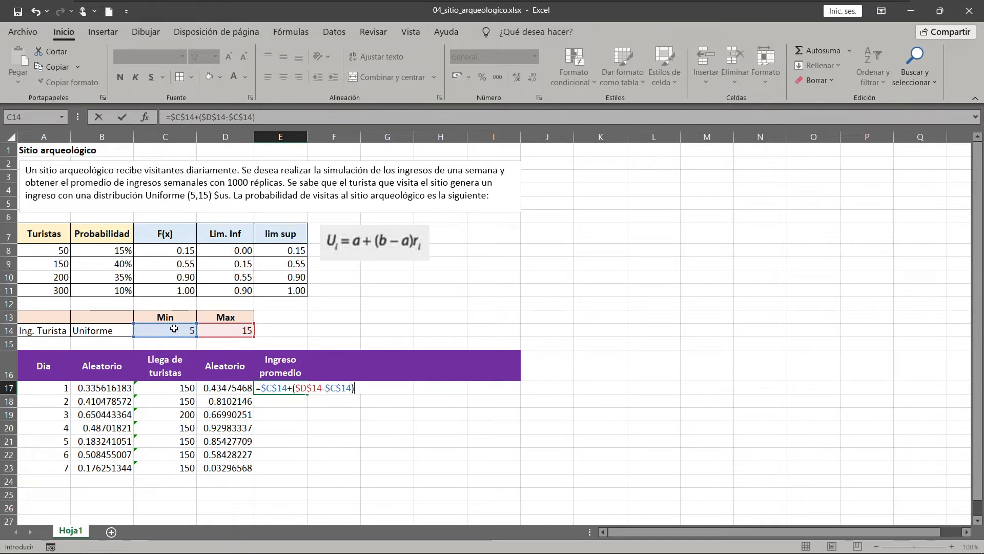
pyautogui.write('*')
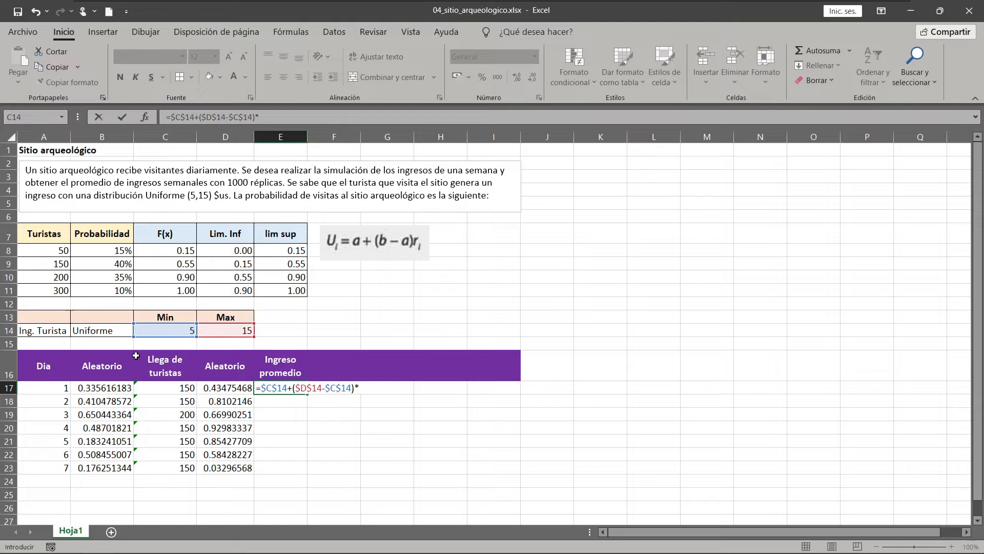
pyautogui.click(229, 389)
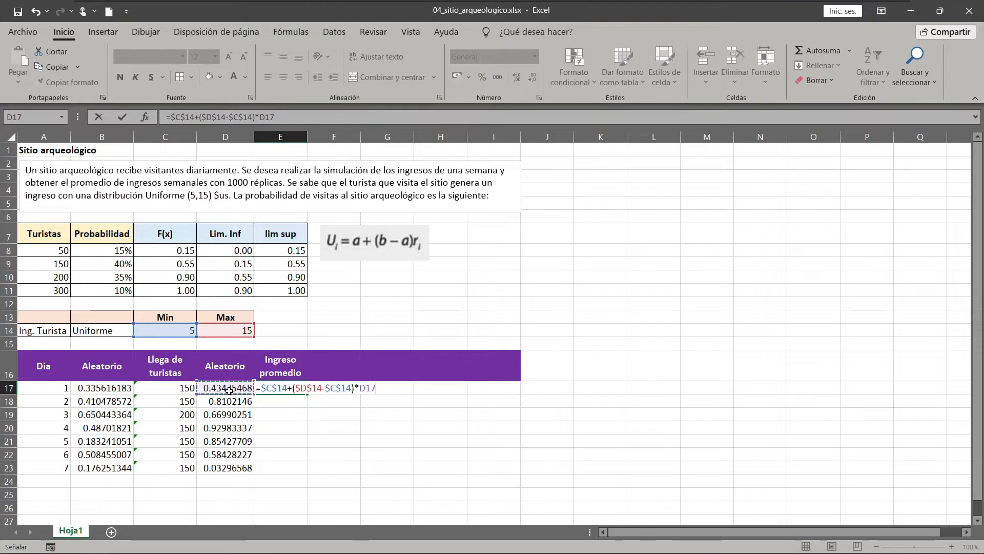
pyautogui.press('Return')
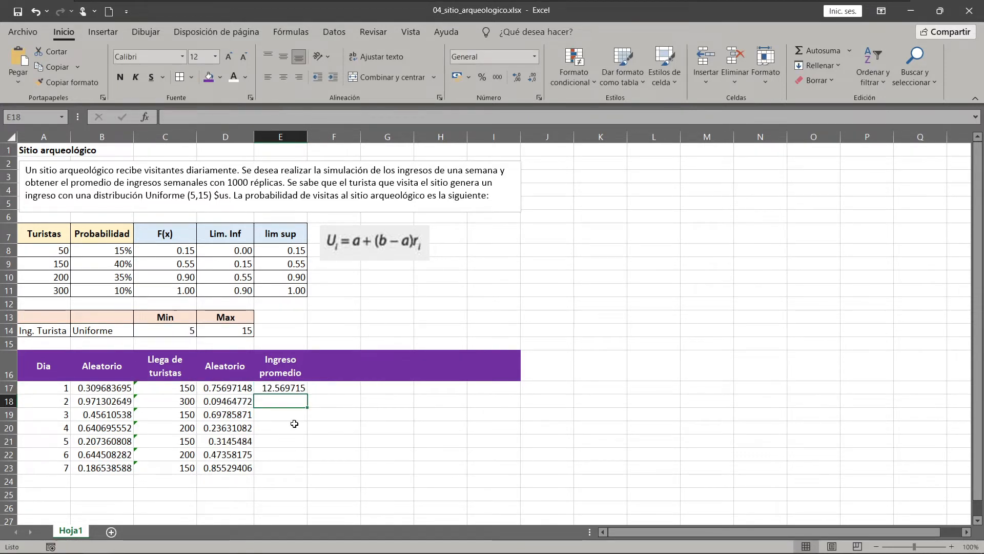
# Copy the average income formula from E17 down to E23.
pyautogui.click(294, 388)
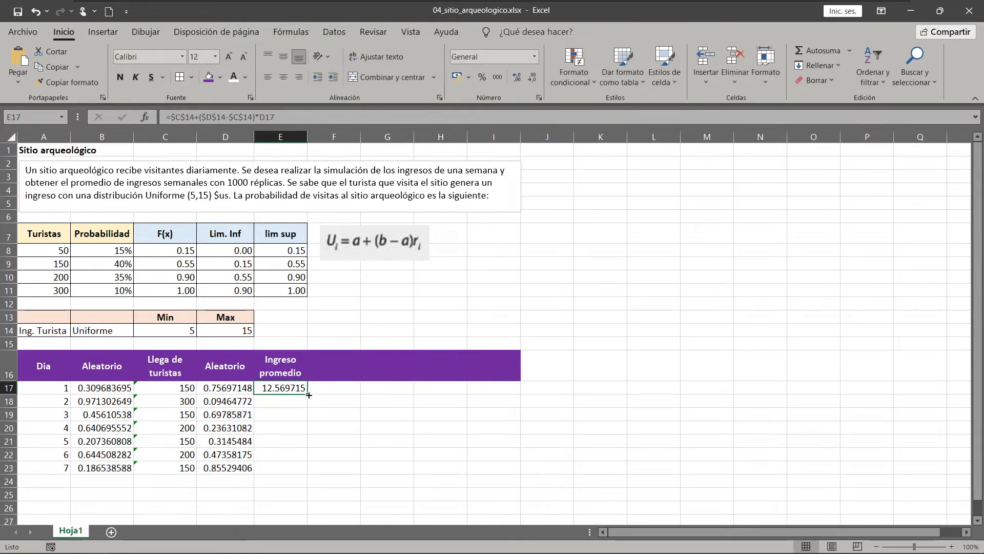
pyautogui.moveTo(308, 394); pyautogui.dragTo(307, 472)
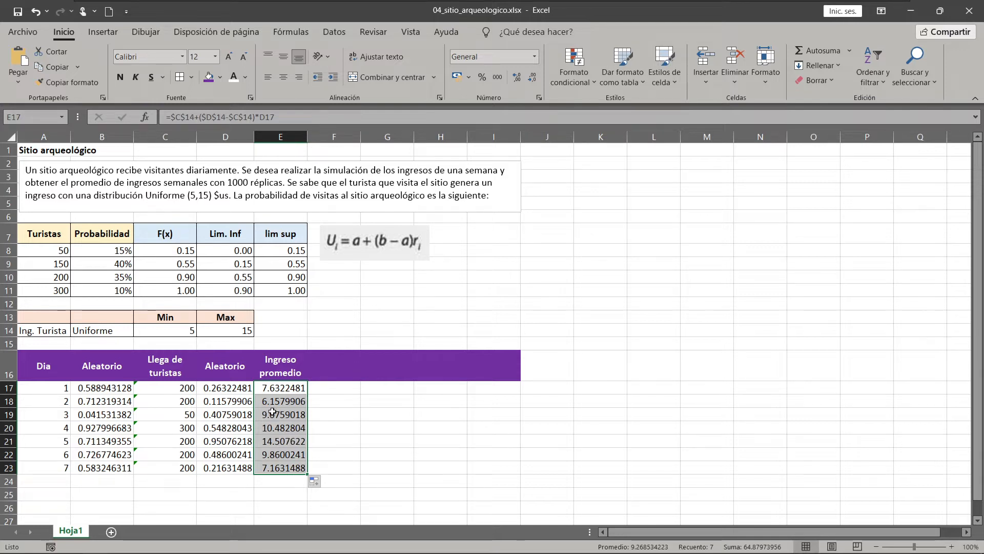
pyautogui.click(331, 388)
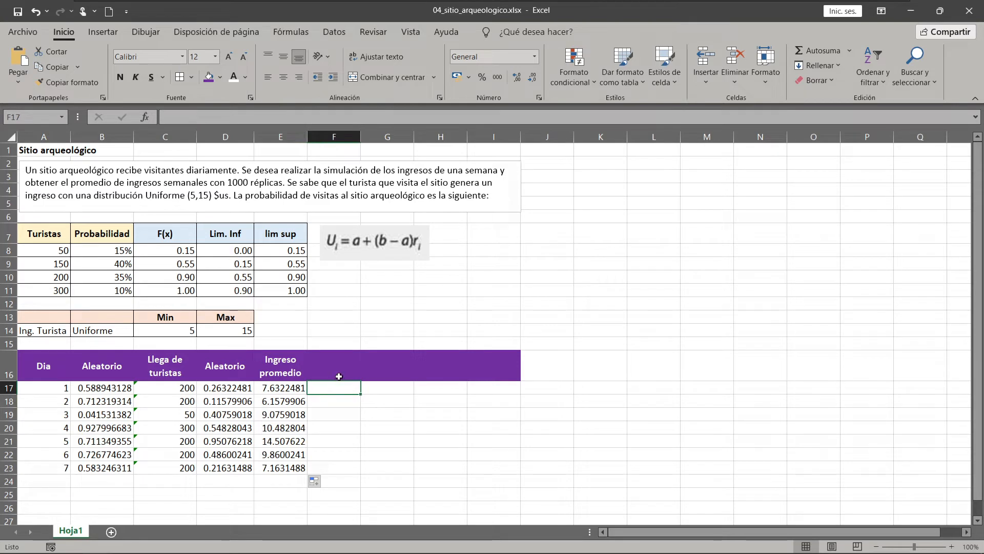
# Enter the header Ingresos totales in F16.
pyautogui.click(343, 365)
pyautogui.write('Ingreso')
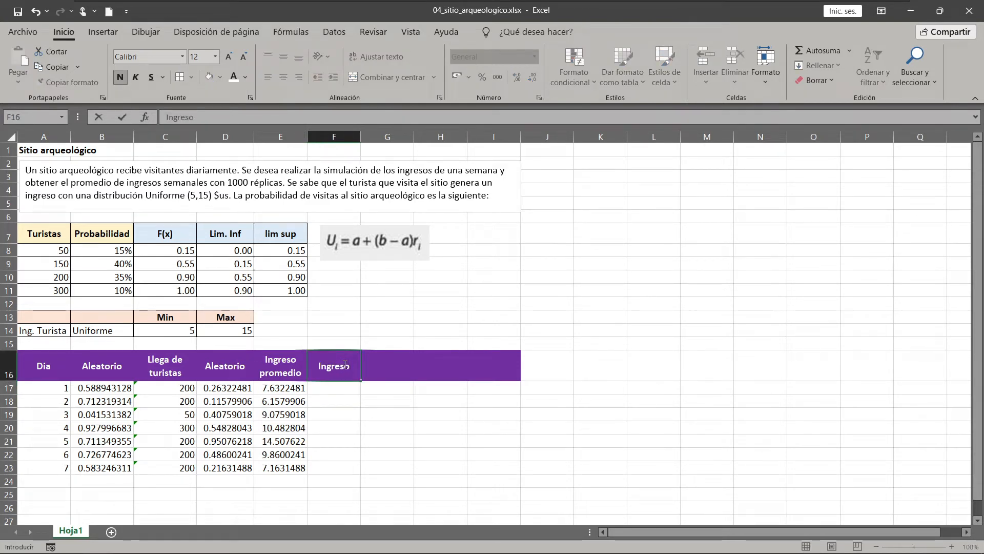
pyautogui.write('s')
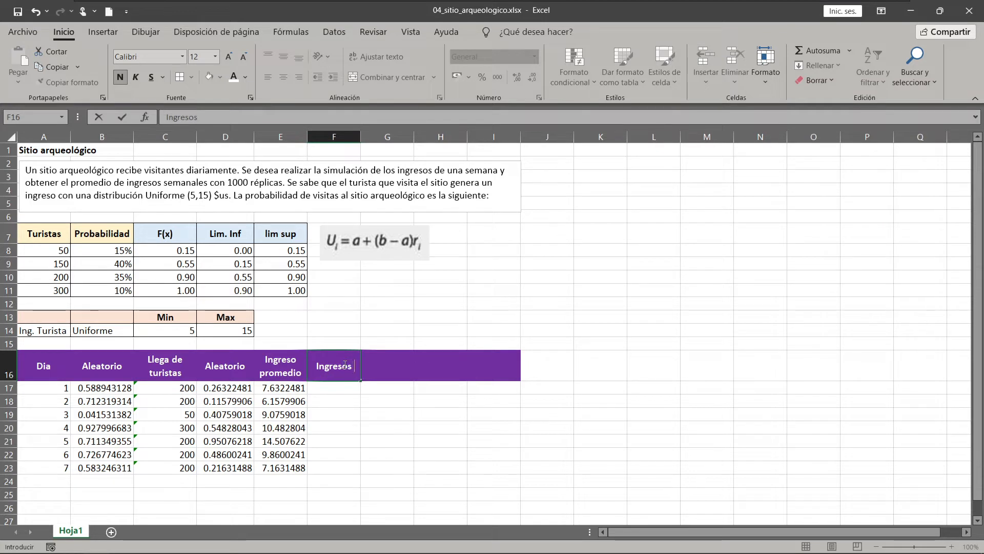
pyautogui.write(' totales')
pyautogui.press('Return')
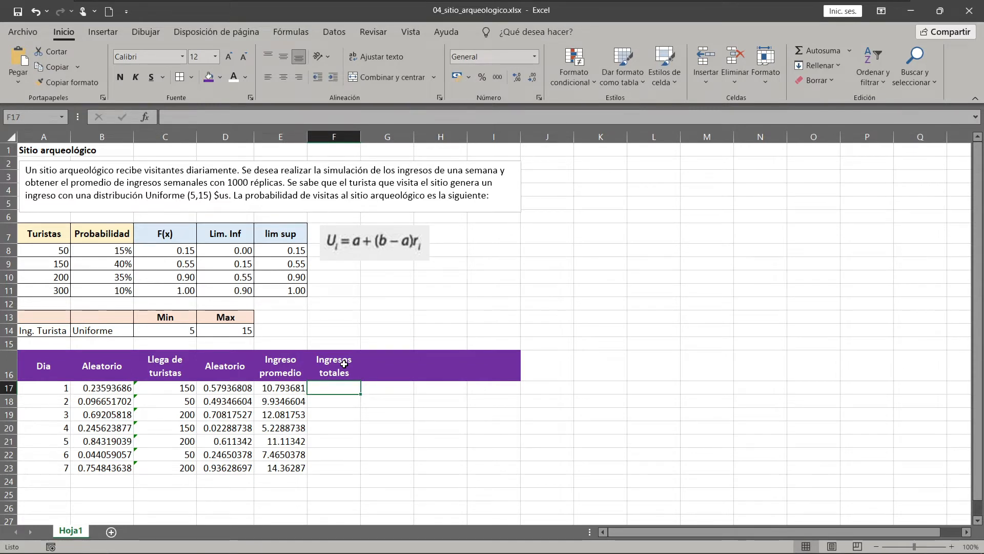
# Calculate the daily total income with =C17*E17 in F17 and copy the formula down to F23.
pyautogui.write('=')
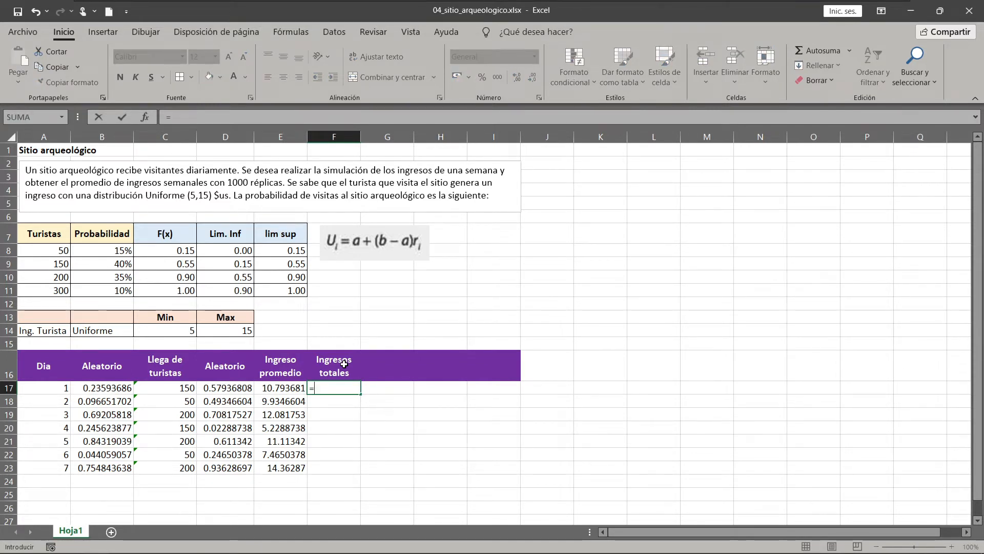
pyautogui.press('Left')
pyautogui.press('Left')
pyautogui.press('Left')
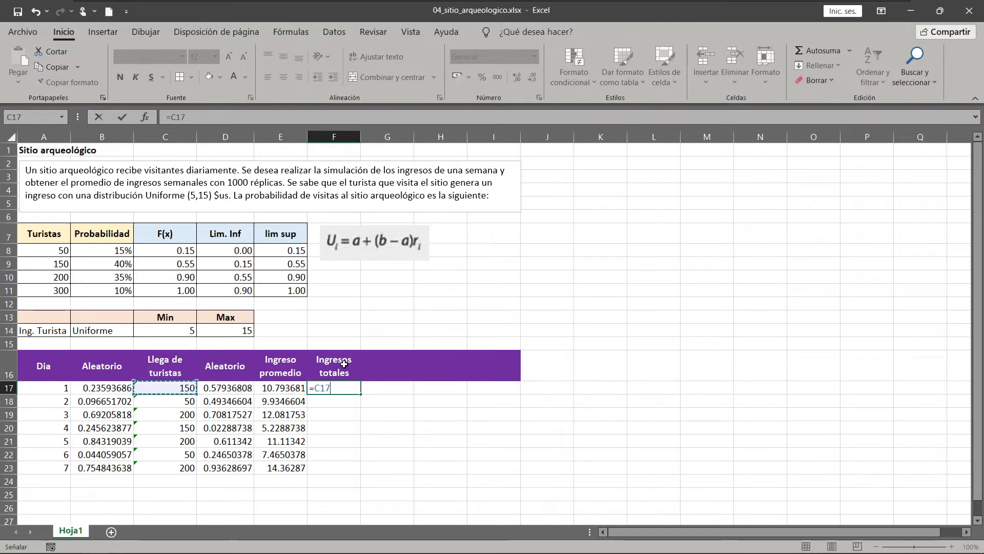
pyautogui.write('*')
pyautogui.press('Left')
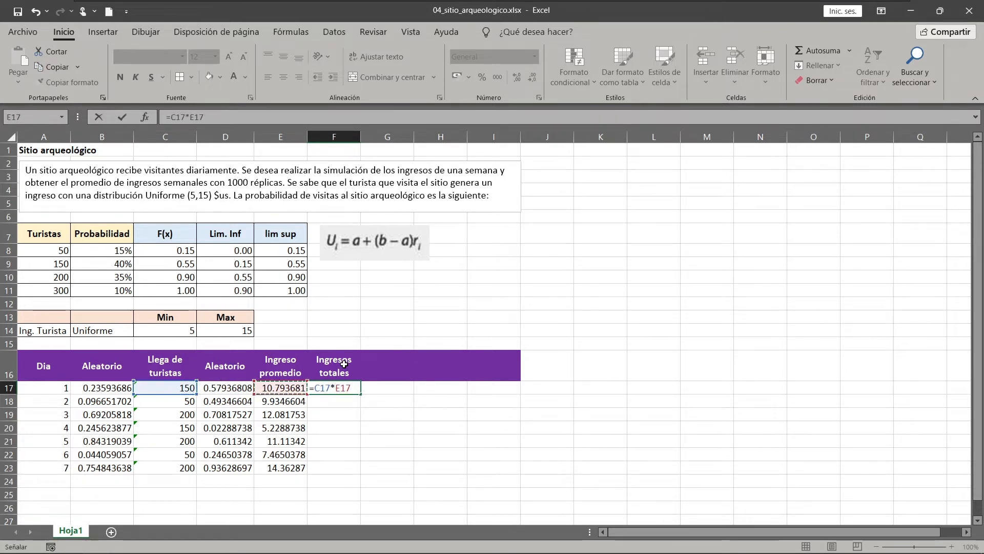
pyautogui.press('Return')
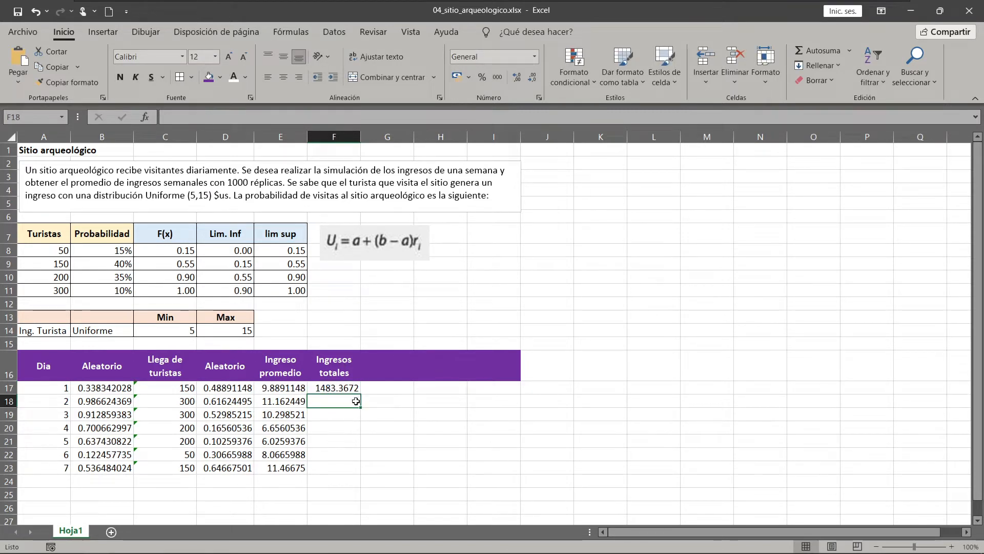
pyautogui.click(348, 389)
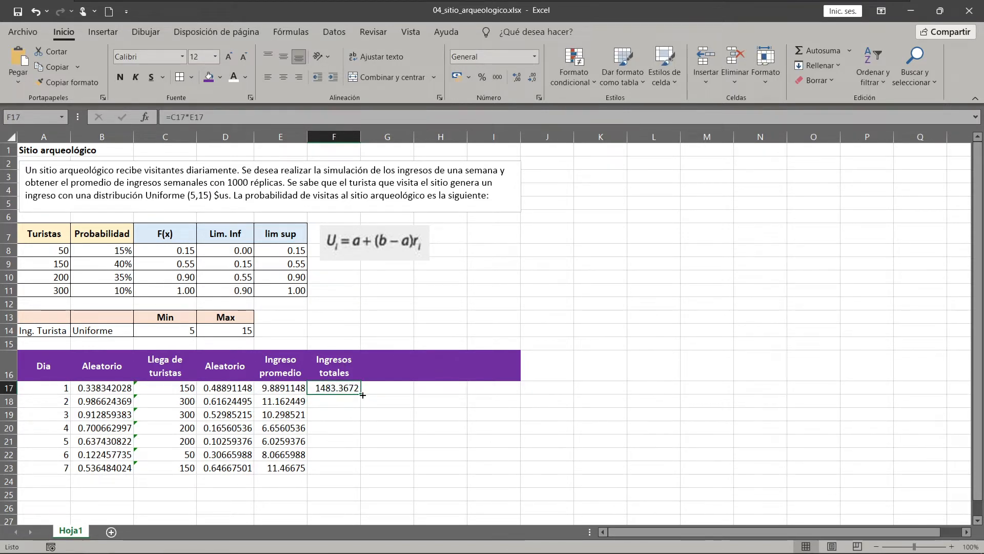
pyautogui.doubleClick(360, 394)
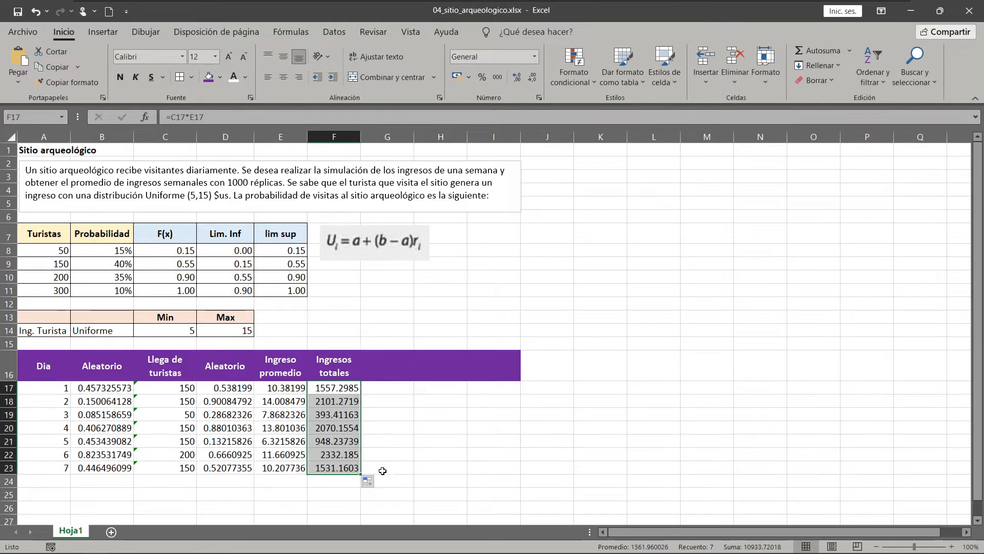
pyautogui.click(332, 486)
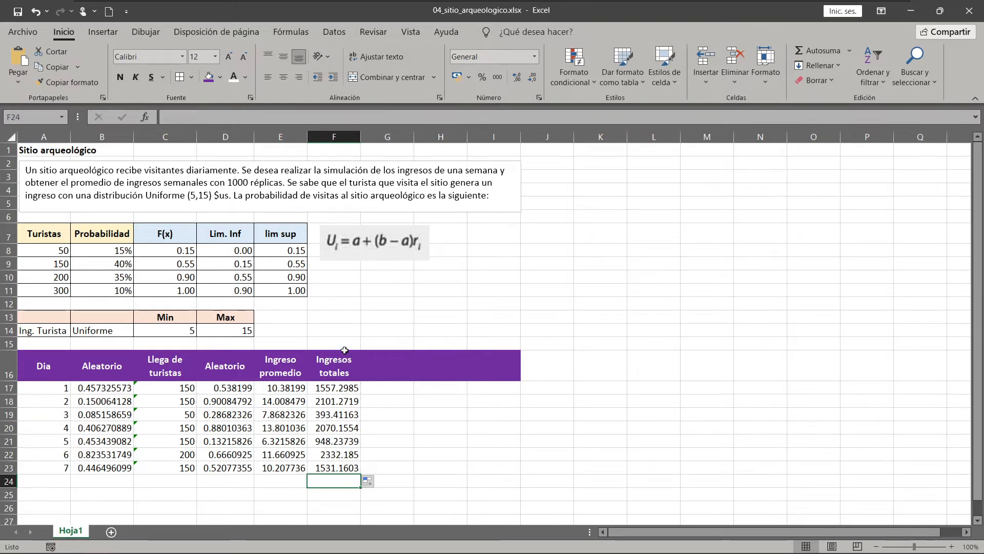
# Calculate the average of the daily total income in F24 with =PROMEDIO(F17:F23).
pyautogui.write('=')
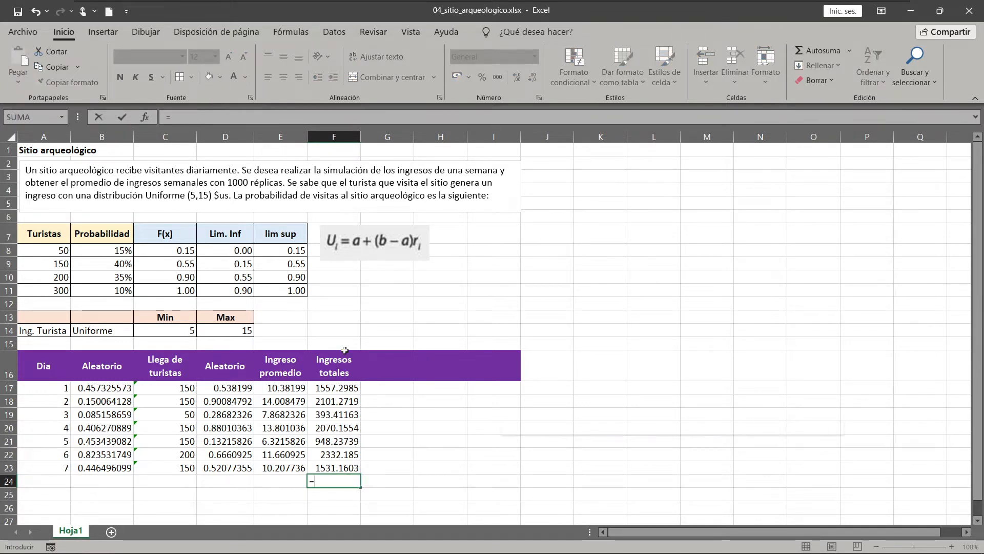
pyautogui.write('-prom')
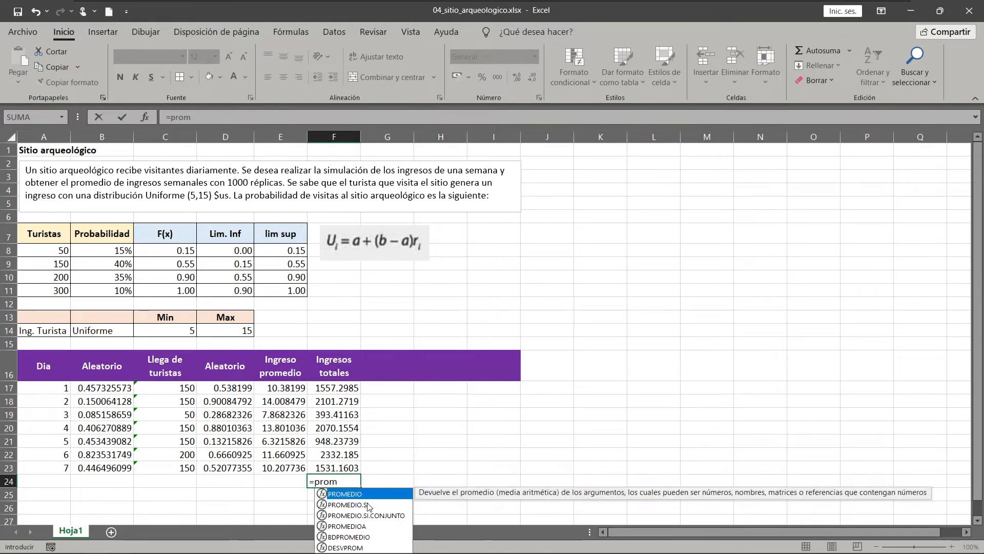
pyautogui.press('Tab')
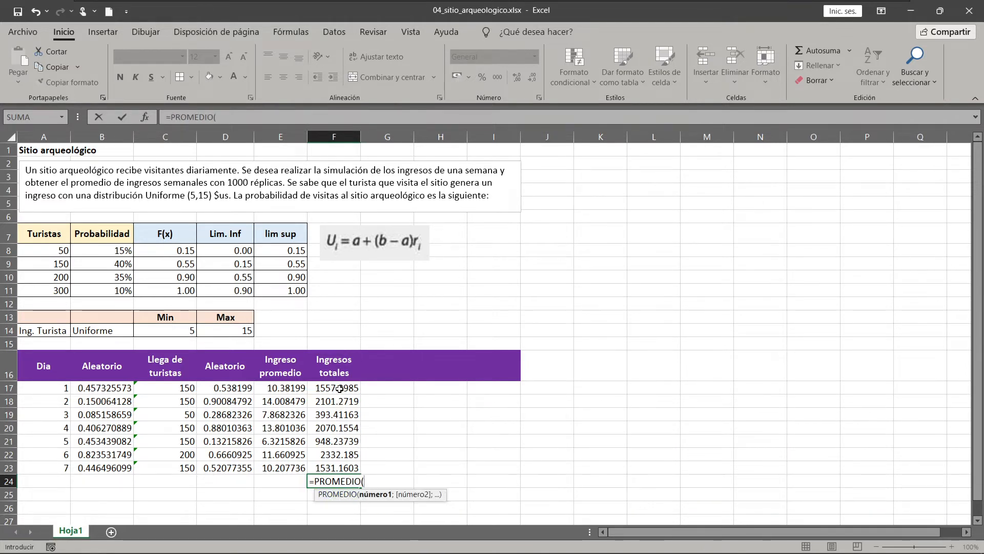
pyautogui.moveTo(339, 388); pyautogui.dragTo(340, 468)
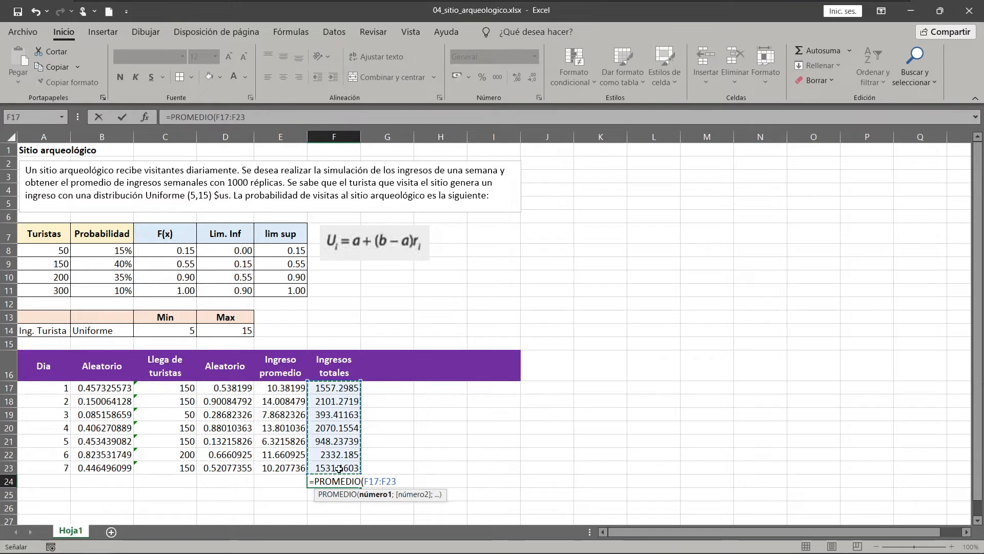
pyautogui.press('Return')
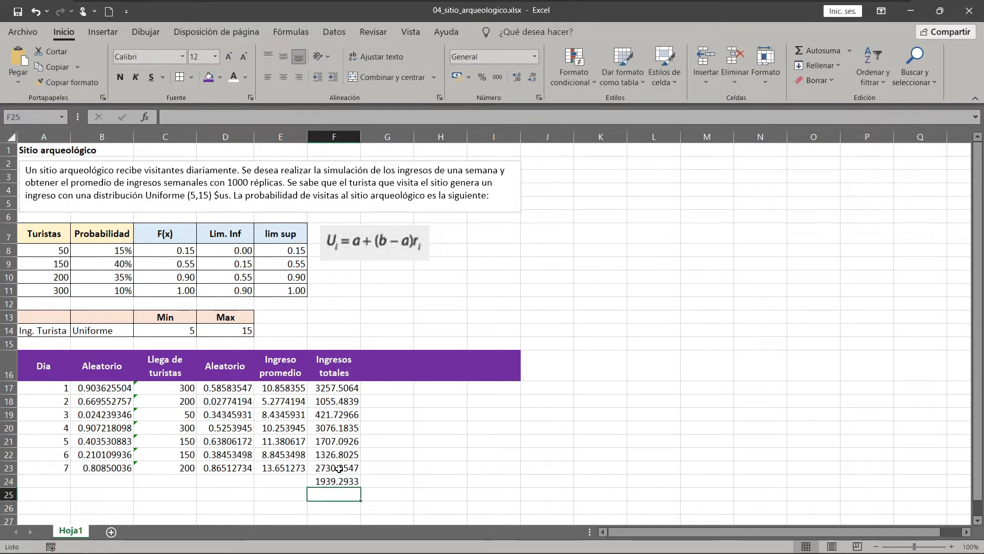
# Recalculate the sheet repeatedly to resample the average in F24, and make that cell bold.
pyautogui.click(340, 482)
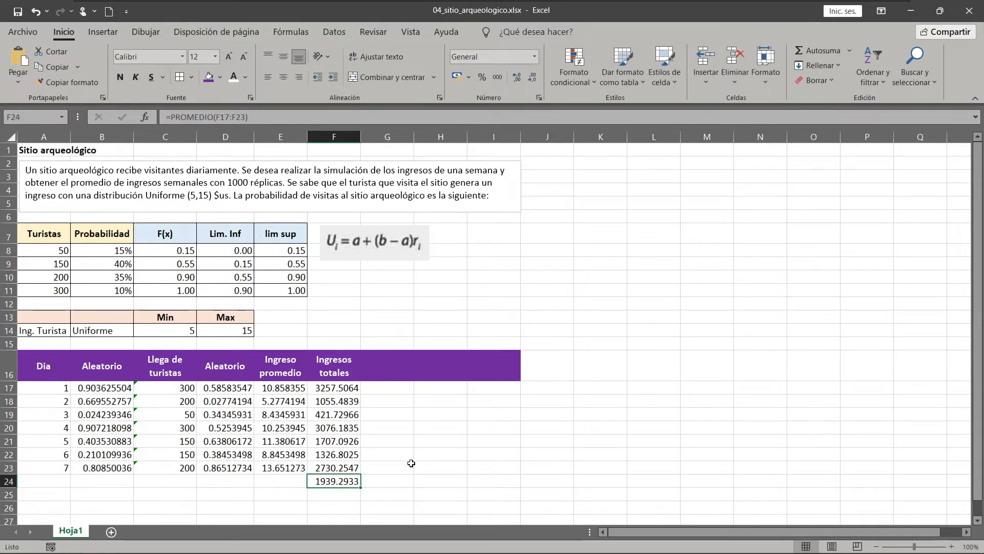
pyautogui.press('F9')
pyautogui.press('F9')
pyautogui.press('F9')
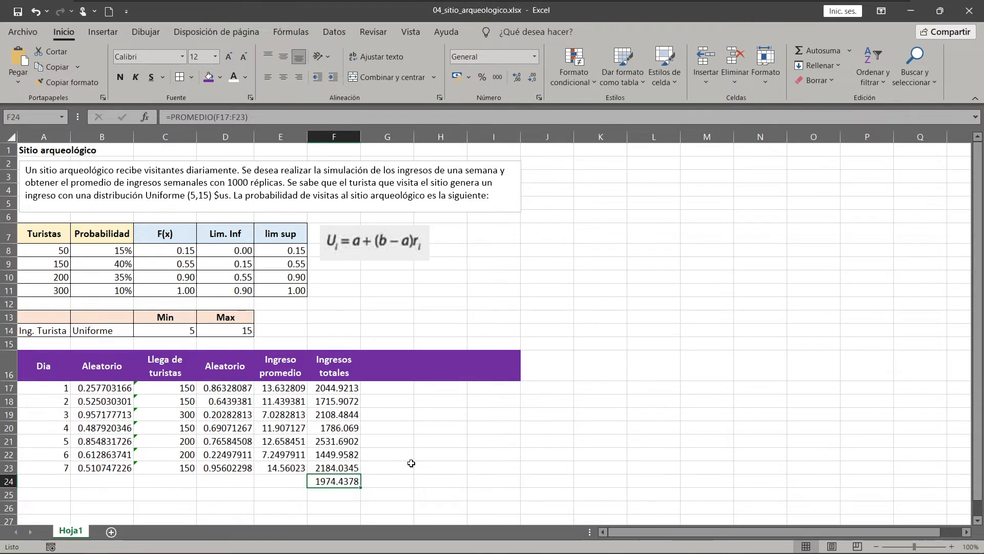
pyautogui.press('F9')
pyautogui.press('F9')
pyautogui.press('F9')
pyautogui.press('F9')
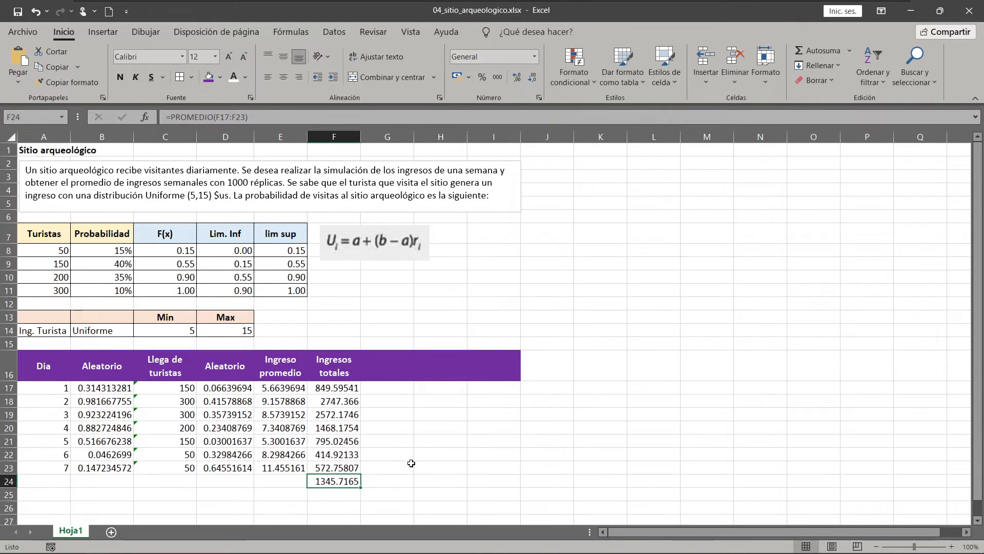
pyautogui.press('F9')
pyautogui.press('F9')
pyautogui.press('F9')
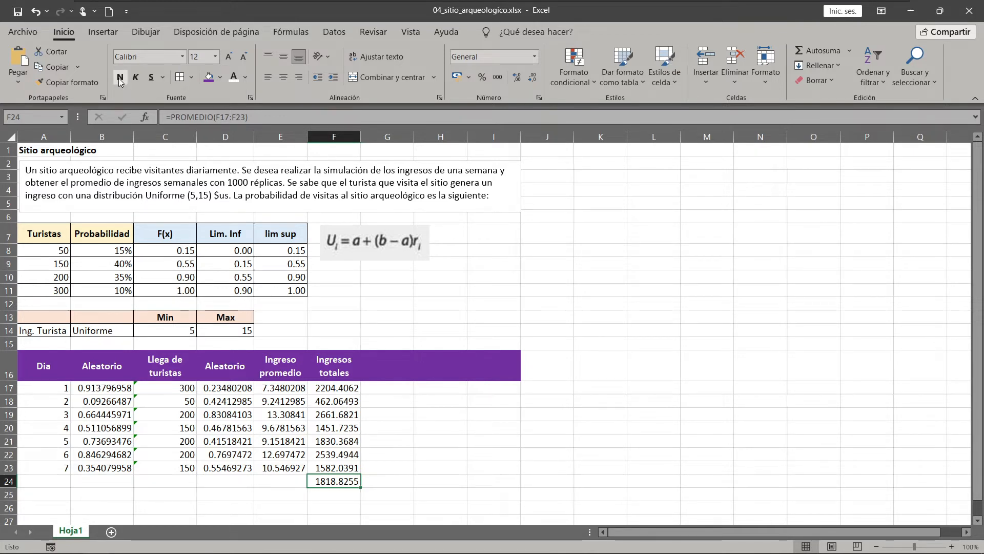
pyautogui.hotkey('ctrl', 'n')
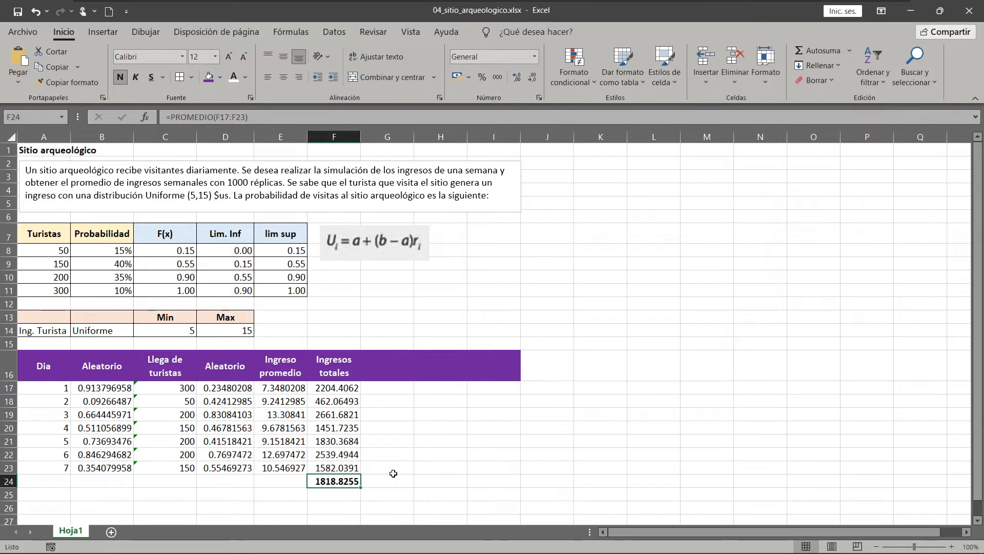
# Copy the average income from F24 and paste it as a value only into K1.
pyautogui.rightClick(340, 484)
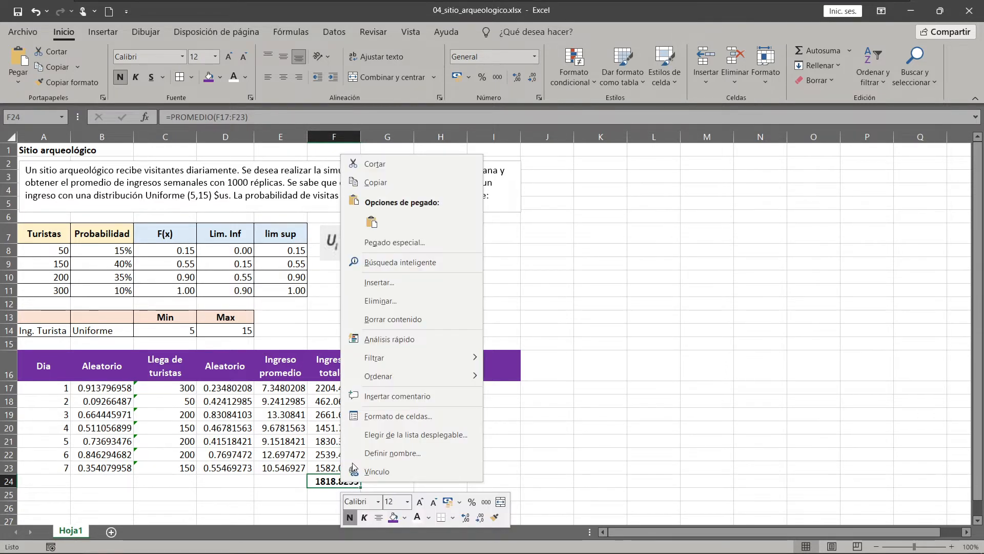
pyautogui.click(374, 177)
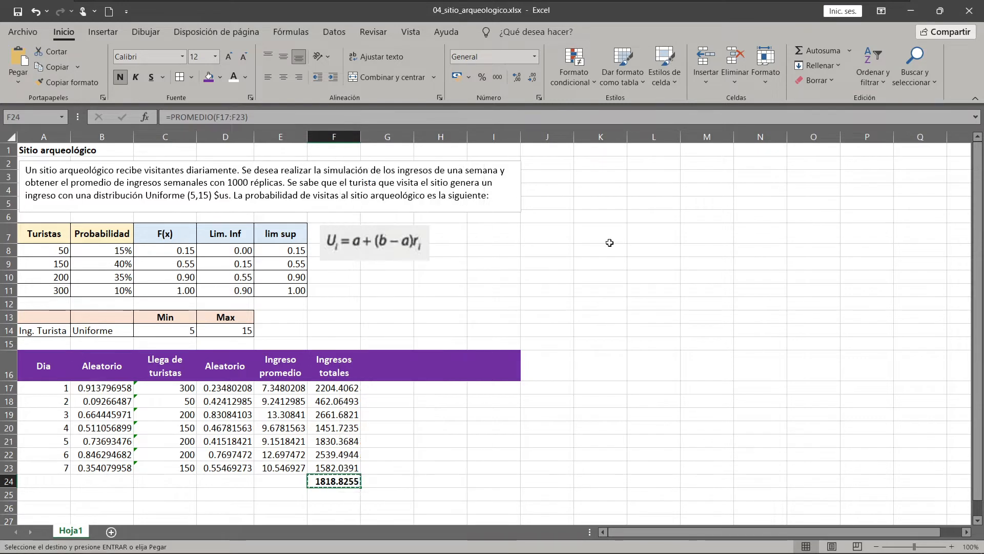
pyautogui.rightClick(606, 150)
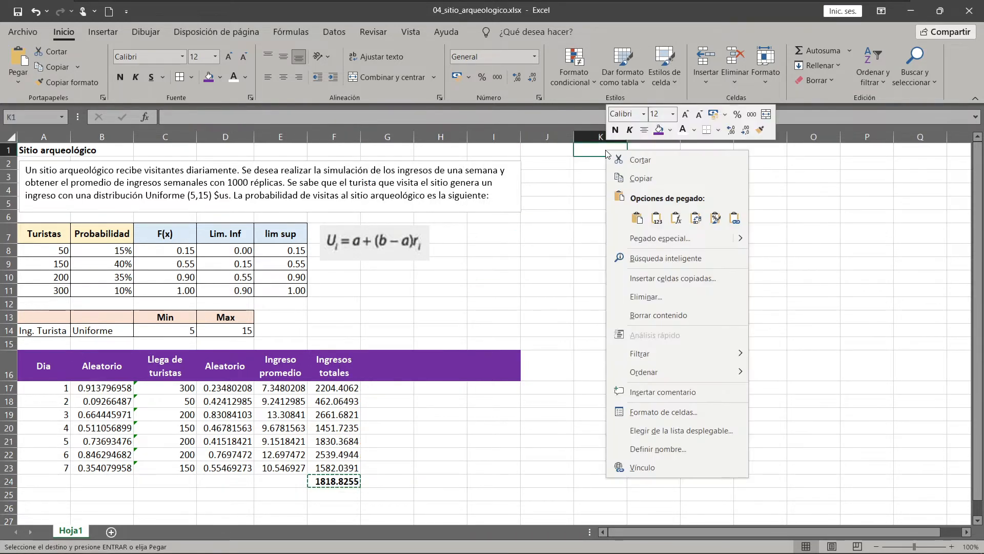
pyautogui.click(657, 220)
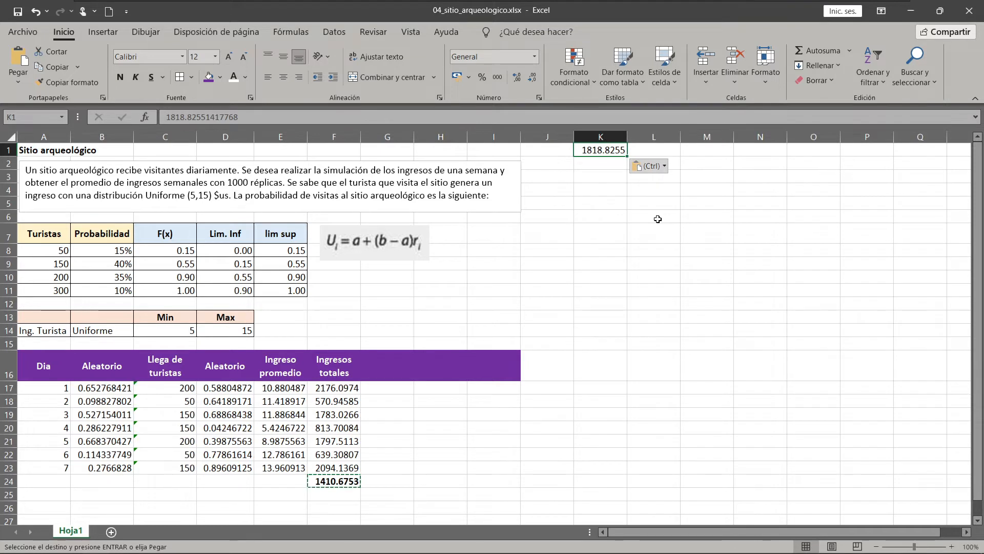
# Copy the recalculated average from F24 and paste it as a value only into K2.
pyautogui.rightClick(345, 482)
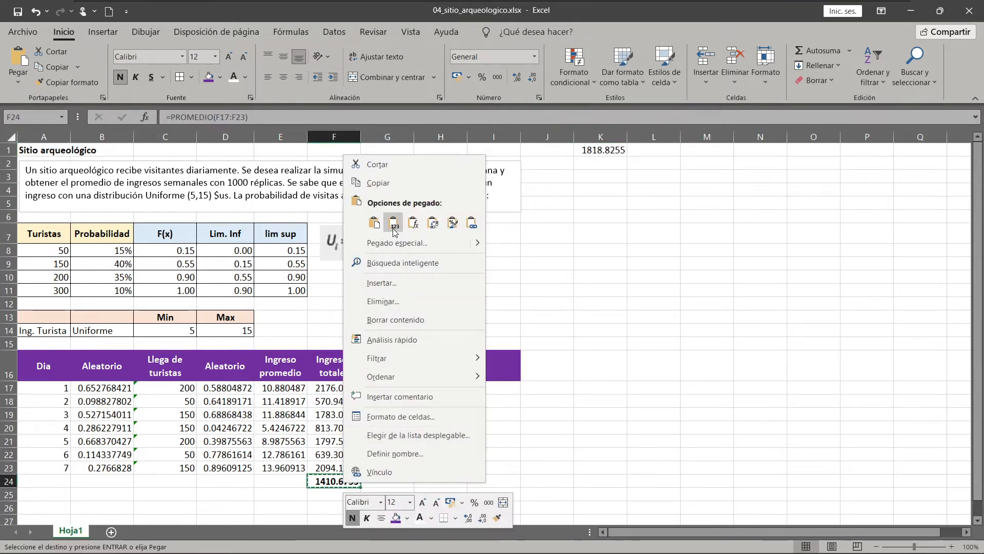
pyautogui.click(380, 183)
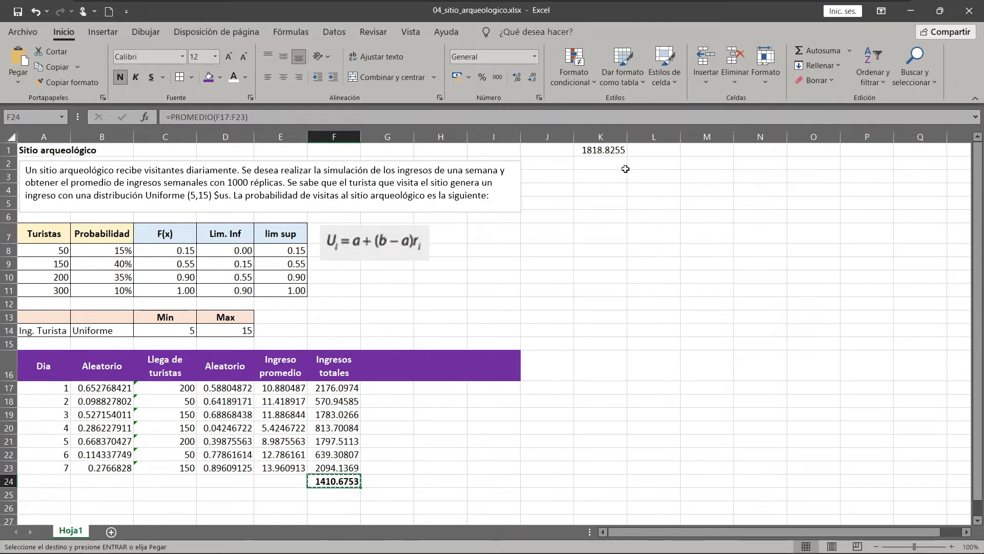
pyautogui.click(600, 163)
pyautogui.rightClick(600, 163)
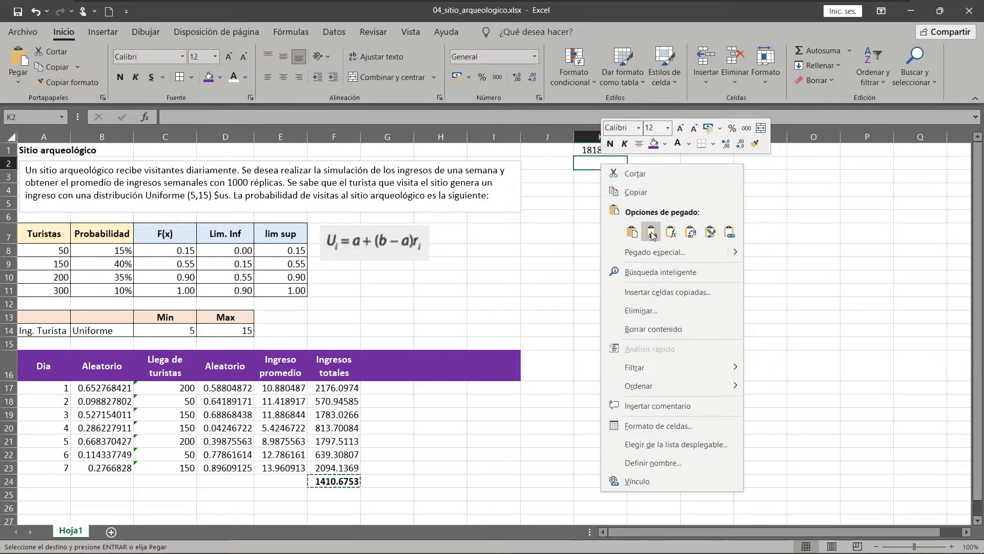
pyautogui.click(651, 232)
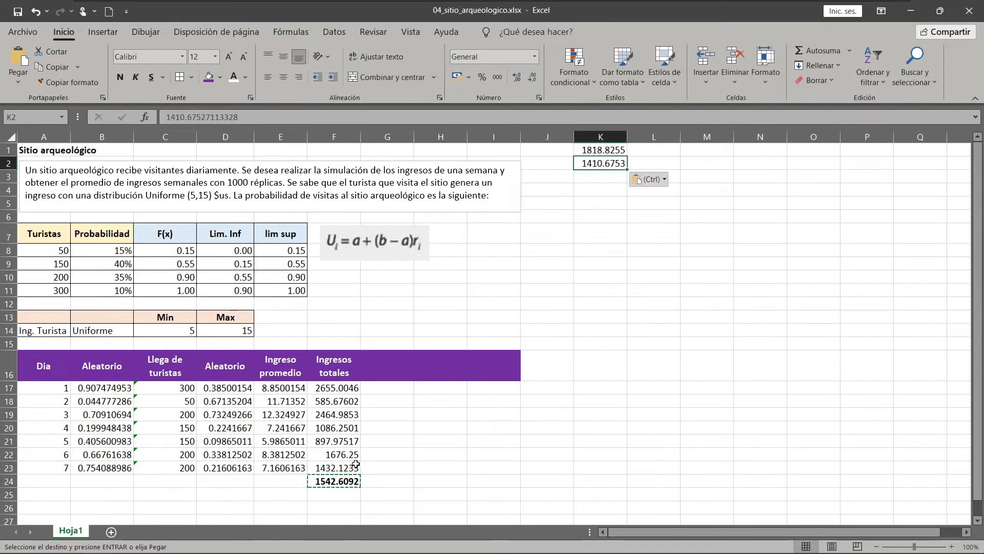
# Paste the next average from F24 as a value only into K3.
pyautogui.click(337, 481)
pyautogui.rightClick(337, 481)
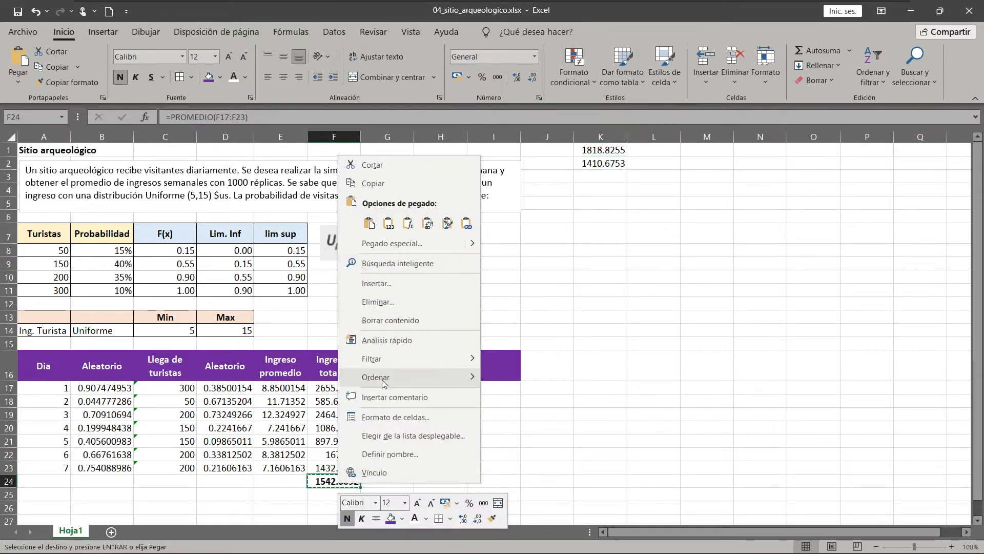
pyautogui.press('Escape')
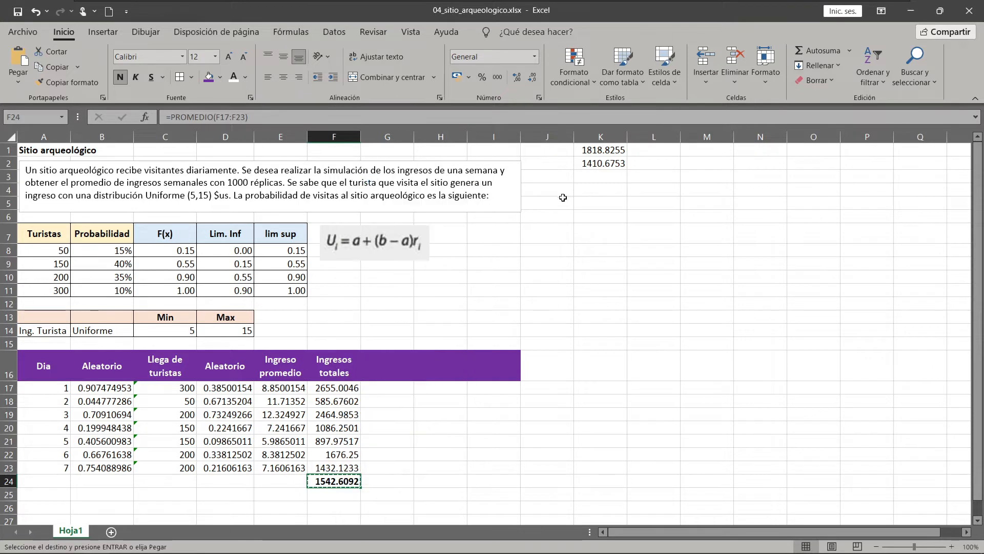
pyautogui.click(592, 178)
pyautogui.rightClick(593, 177)
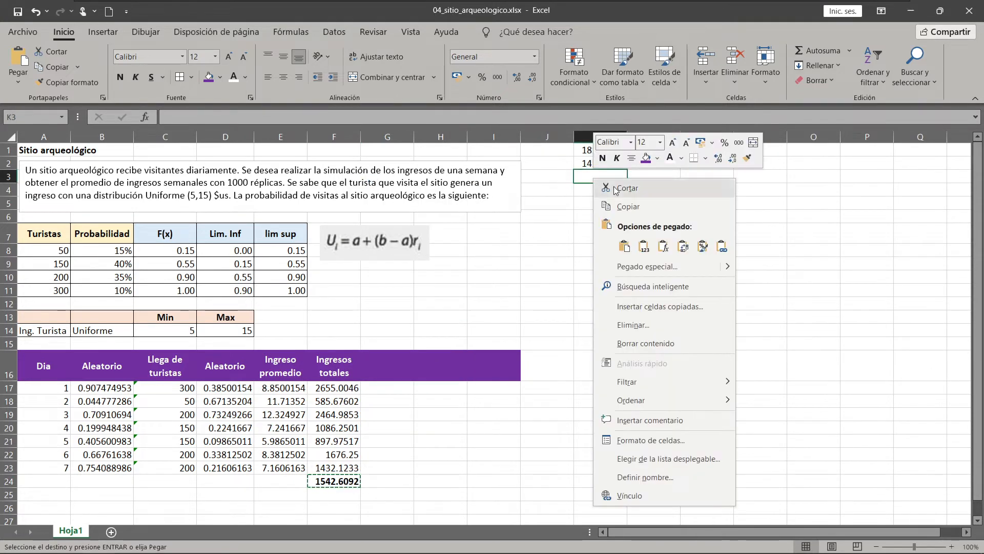
pyautogui.click(643, 245)
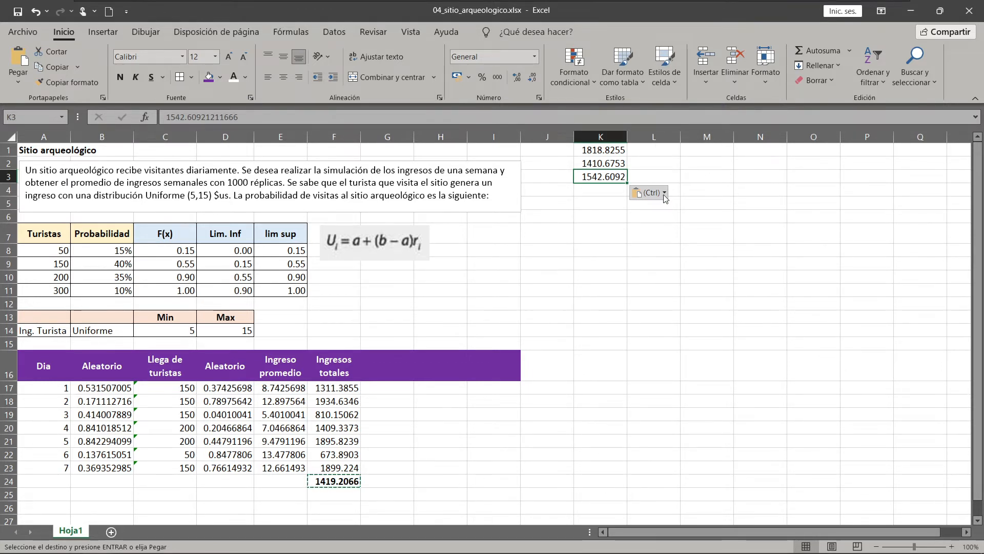
# Clear the pasted sample averages from K1:K3.
pyautogui.click(596, 246)
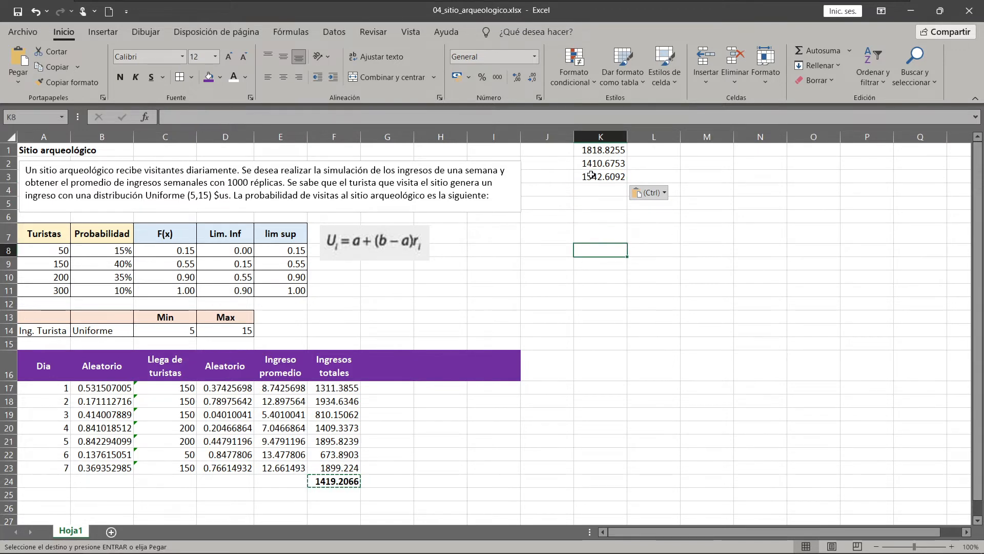
pyautogui.moveTo(594, 151); pyautogui.dragTo(596, 179)
pyautogui.press('Delete')
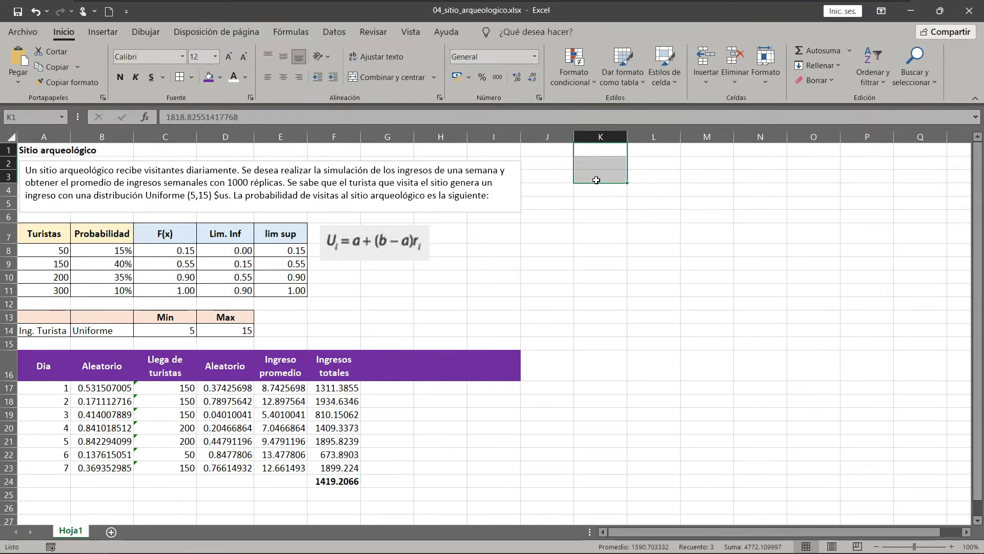
pyautogui.click(537, 275)
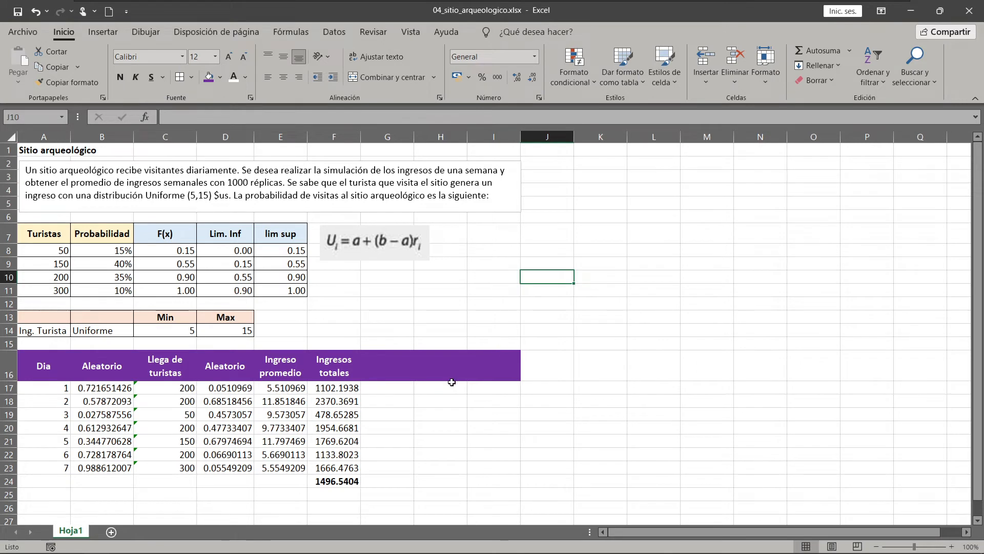
# Remove the purple fill from the unused header cells G16:I16.
pyautogui.moveTo(400, 364); pyautogui.dragTo(495, 365)
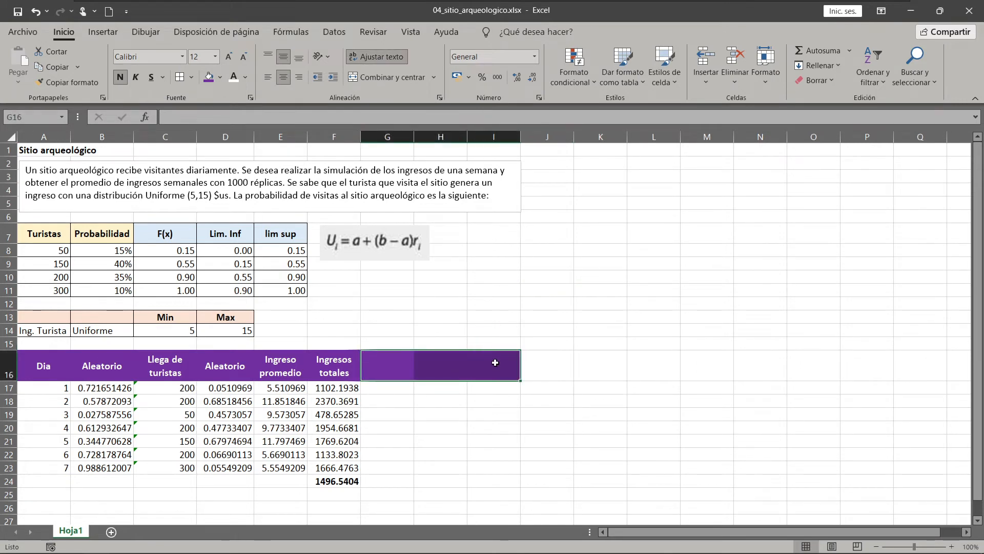
pyautogui.click(220, 77)
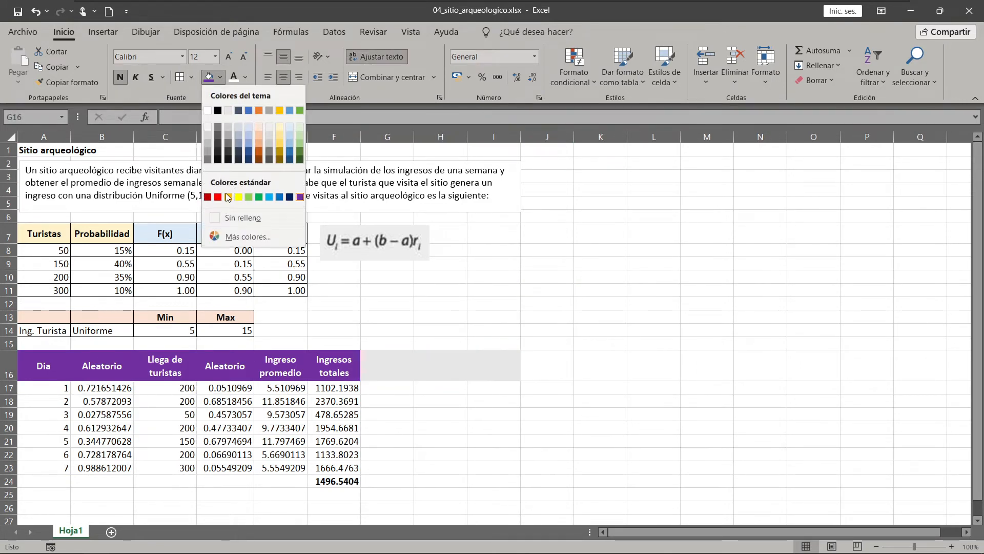
pyautogui.click(243, 217)
pyautogui.click(442, 317)
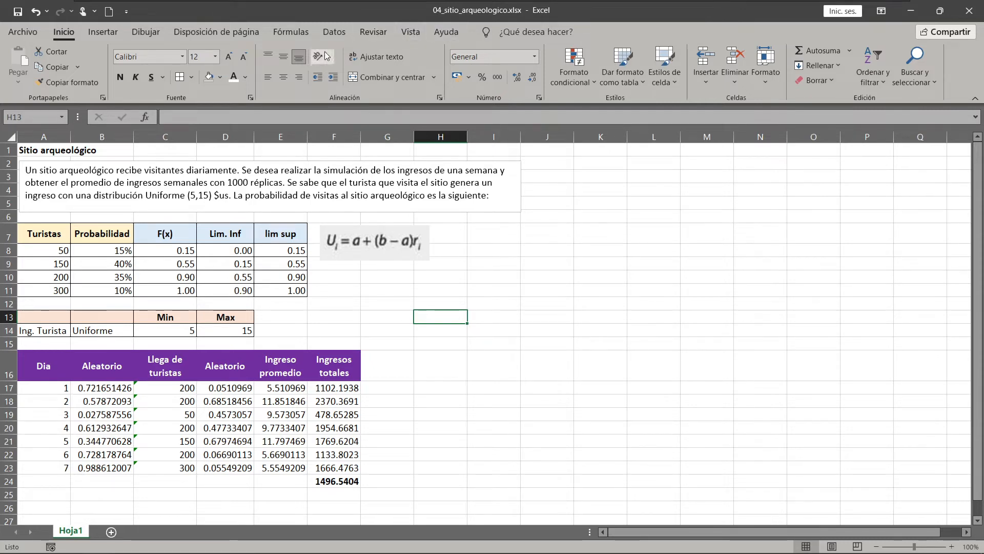
# Enable the Programador tab in the Excel ribbon customization options and display its commands.
pyautogui.click(22, 32)
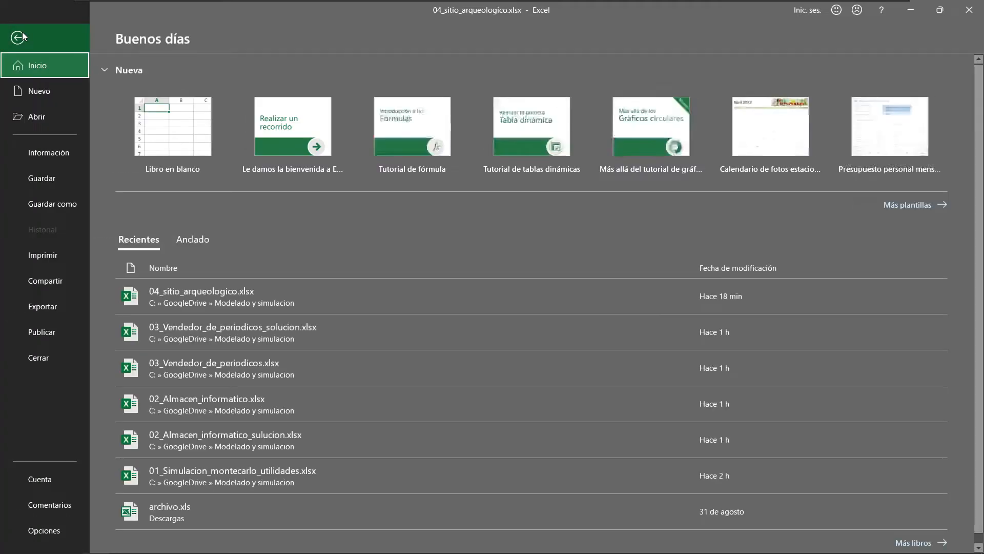
pyautogui.click(45, 530)
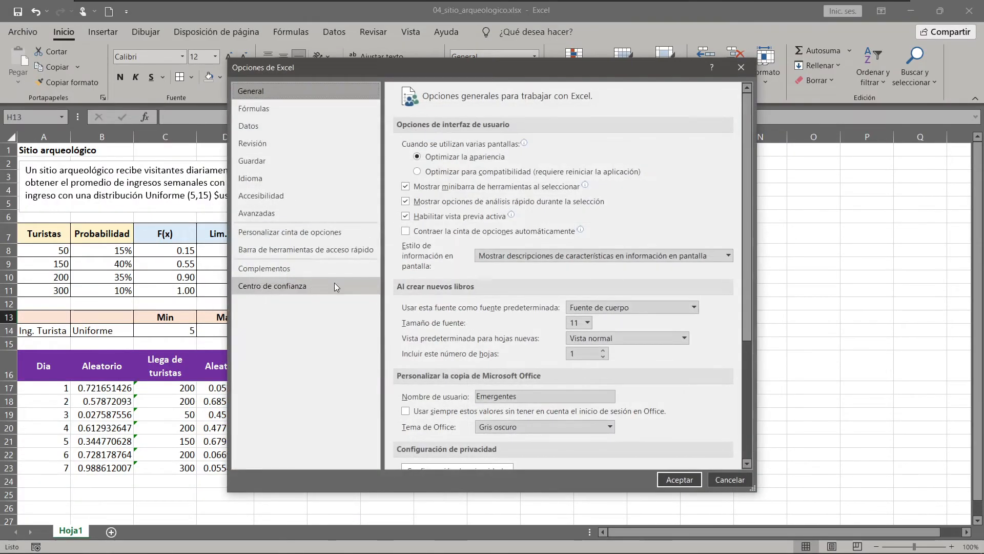
pyautogui.click(308, 237)
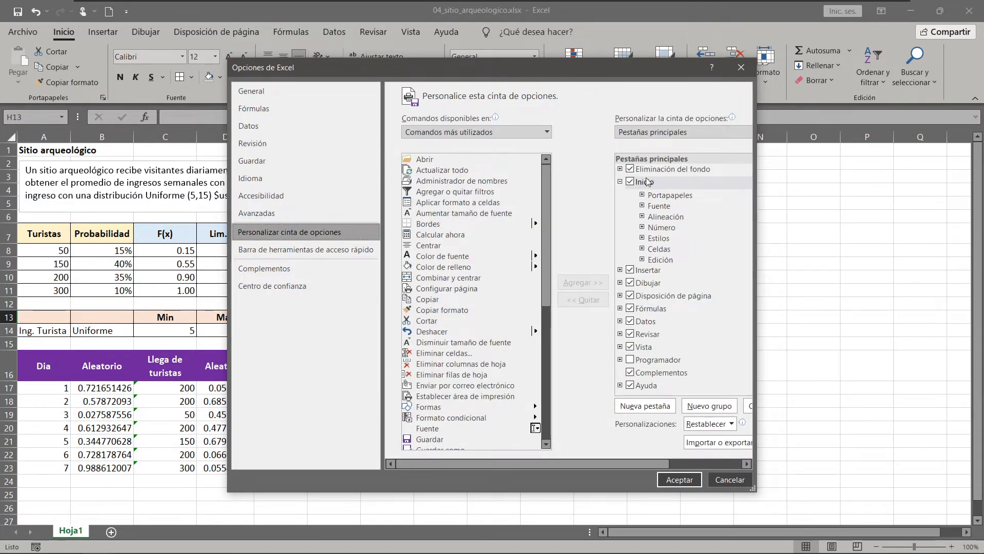
pyautogui.click(634, 361)
pyautogui.click(679, 478)
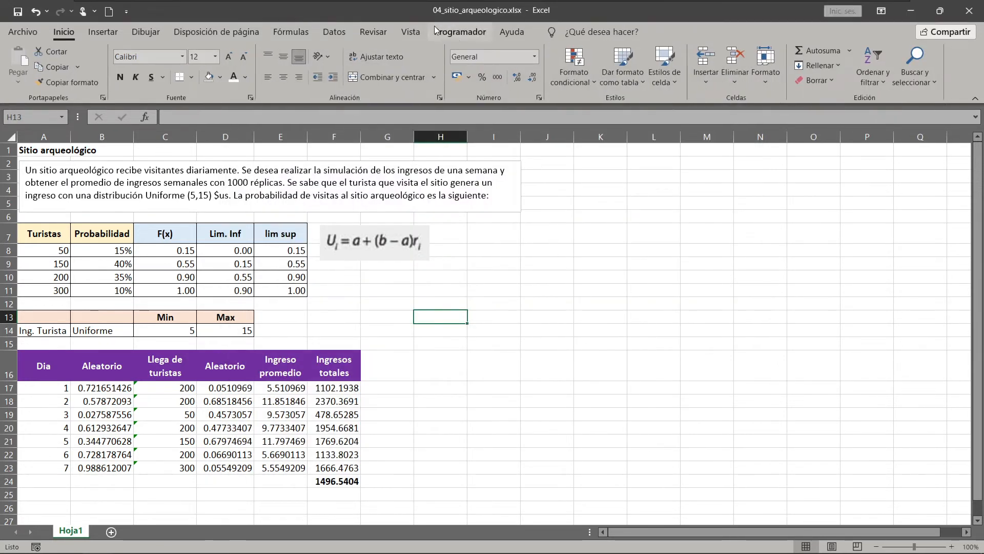
pyautogui.click(459, 28)
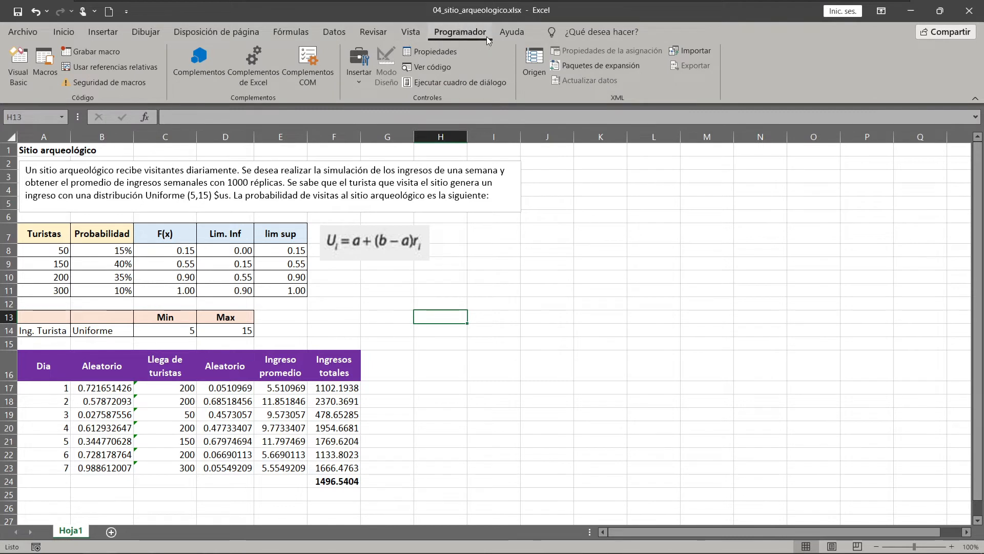
pyautogui.click(503, 231)
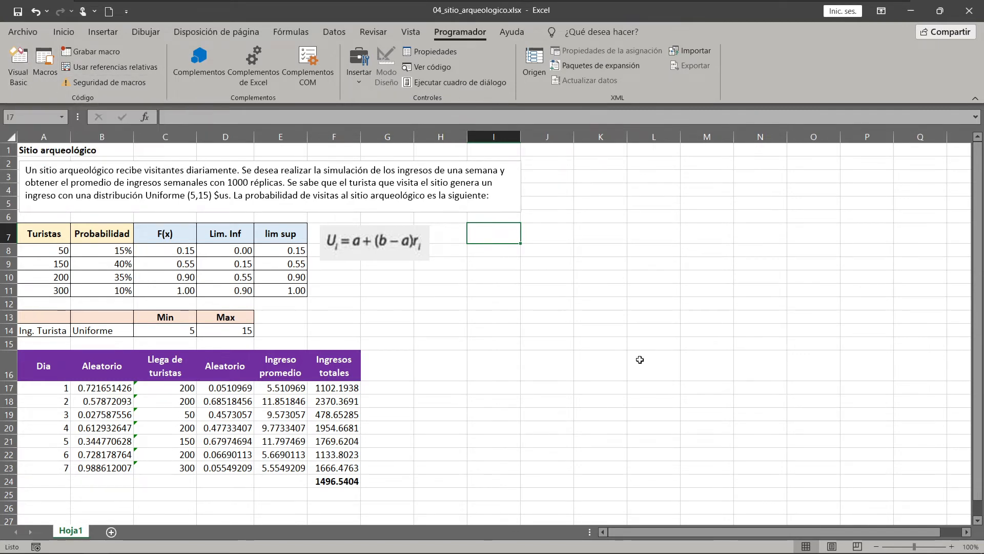
pyautogui.click(485, 303)
pyautogui.click(501, 232)
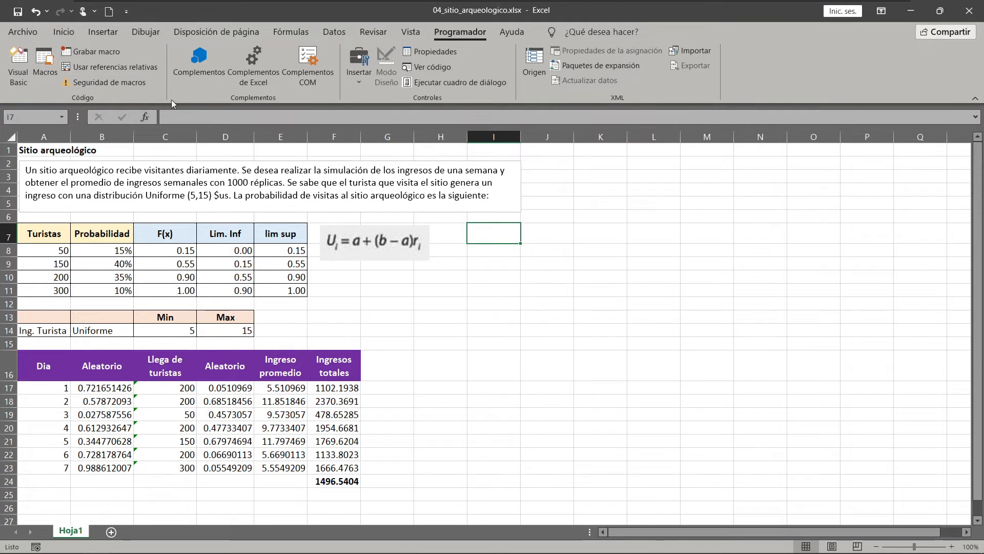
# Create a new macro named ciclos and move its code window to the upper-left corner of the editor workspace.
pyautogui.click(44, 62)
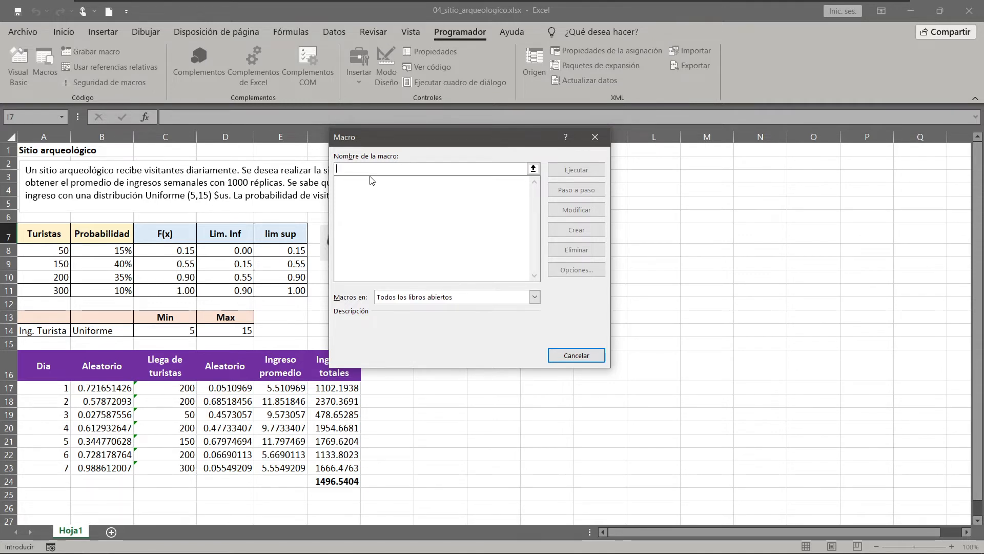
pyautogui.write('cilos')
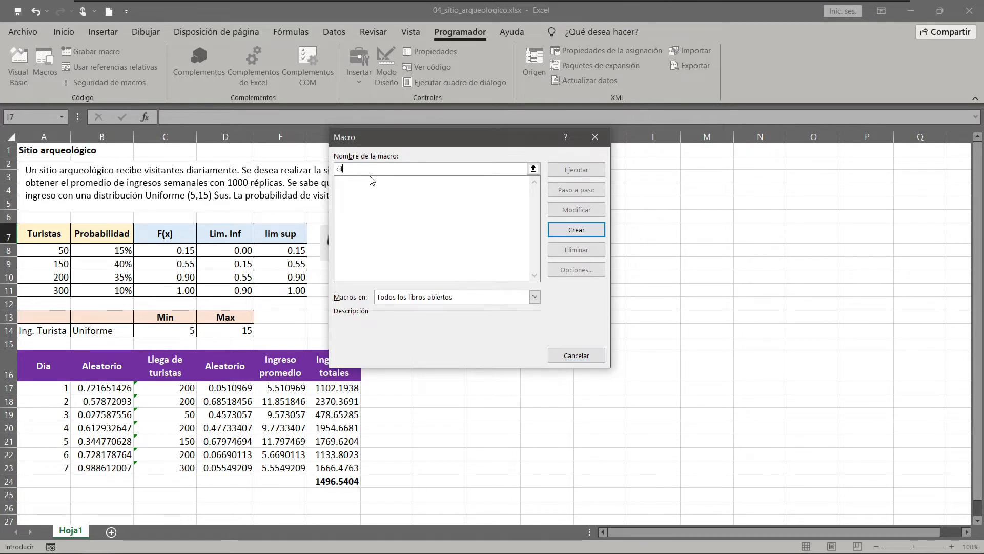
pyautogui.press('BackSpace')
pyautogui.press('BackSpace')
pyautogui.press('BackSpace')
pyautogui.write('clos')
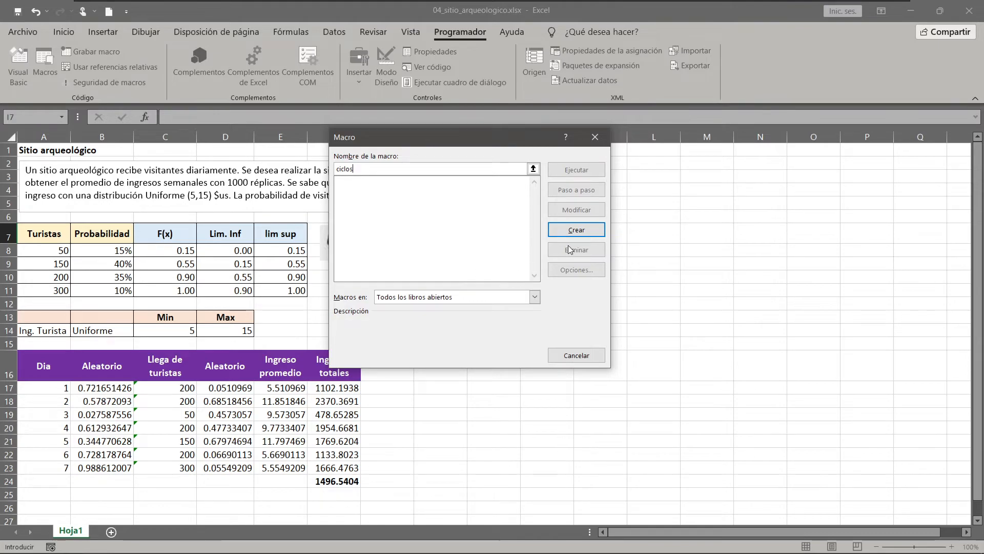
pyautogui.click(578, 231)
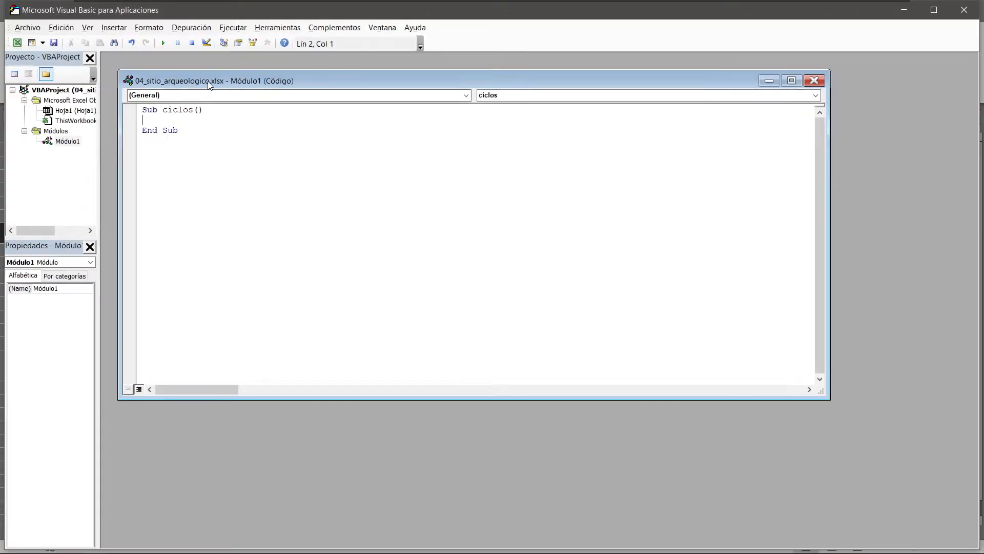
pyautogui.moveTo(208, 81); pyautogui.dragTo(188, 71)
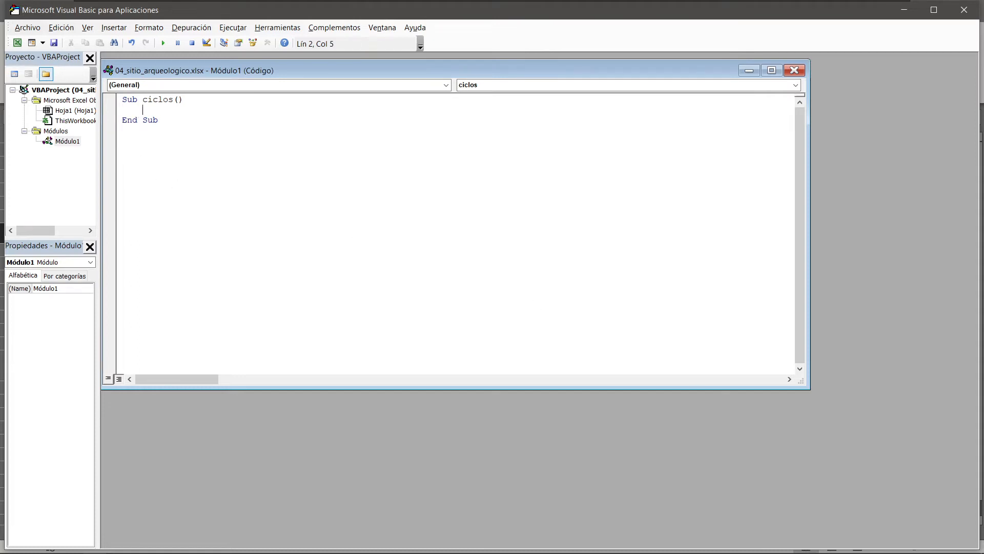
# Declare the loop variable i As Long at the start of the ciclos procedure.
pyautogui.write('dim in as ')
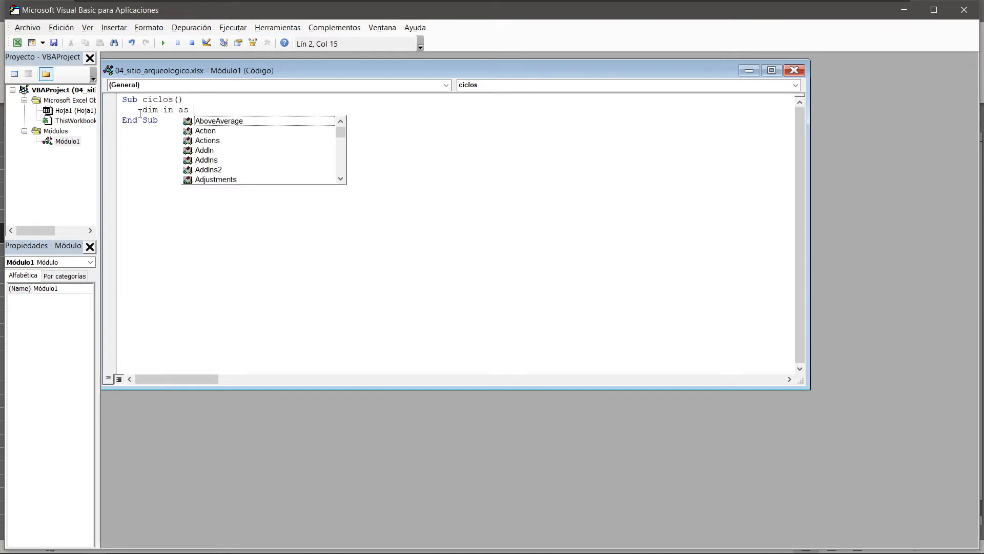
pyautogui.write('Long')
pyautogui.press('Return')
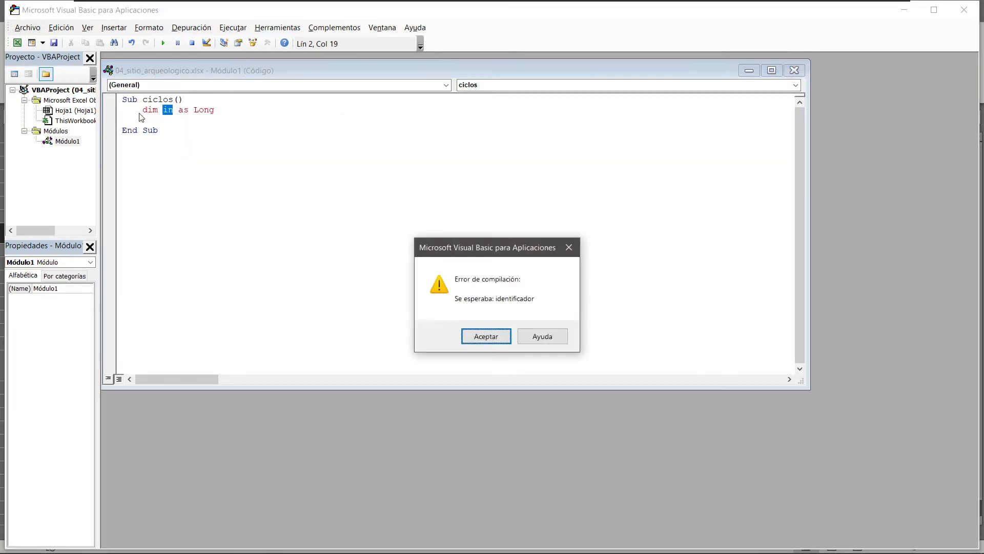
pyautogui.press('Return')
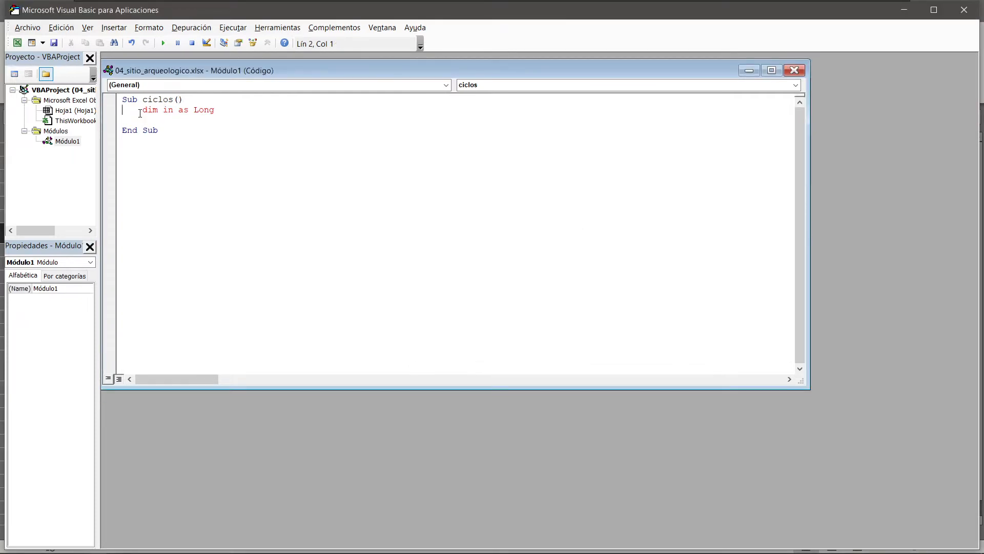
pyautogui.press('Right')
pyautogui.press('Right')
pyautogui.press('Right')
pyautogui.press('Delete')
pyautogui.press('Down')
pyautogui.press('Return')
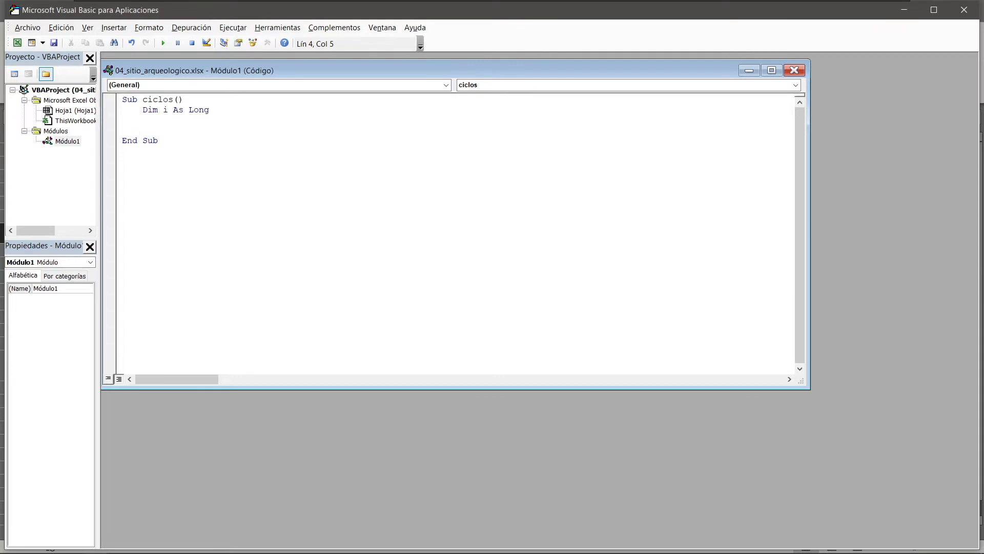
# Add a For loop running i from 1 to 1000, closed with Next i and with an empty line for its body.
pyautogui.write('for i = 1 to 1000')
pyautogui.press('Return')
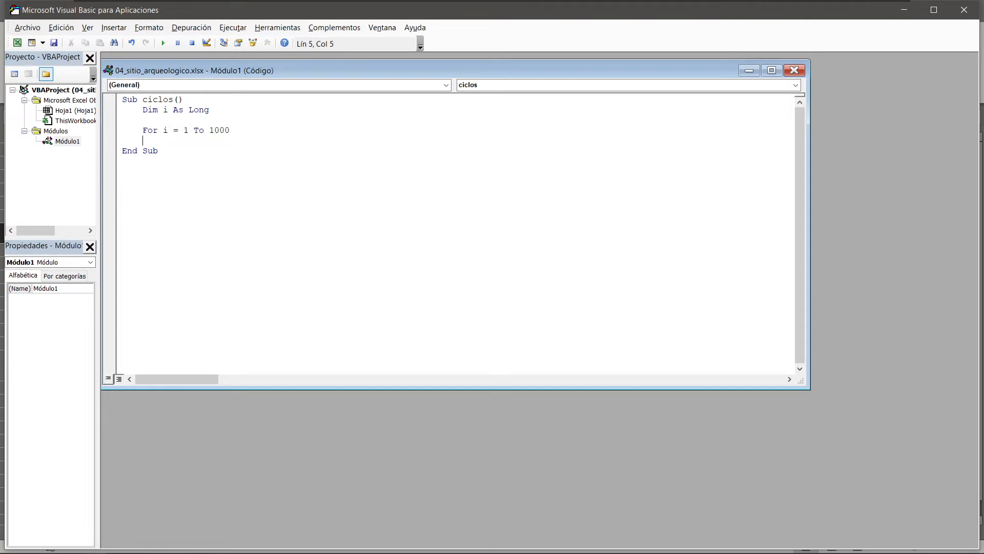
pyautogui.write('next i')
pyautogui.press('Up')
pyautogui.press('End')
pyautogui.press('Return')
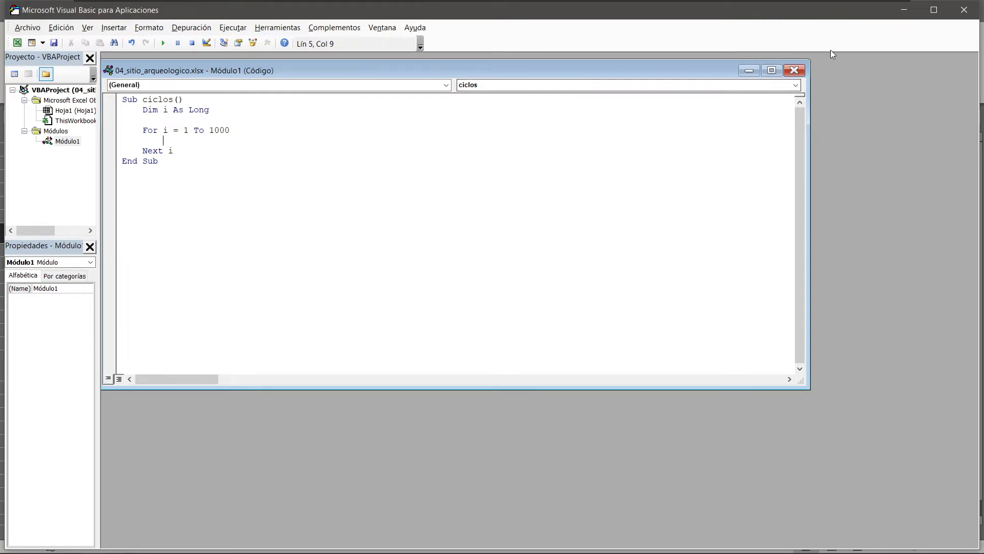
# Examine the average in F24 and the output cells J1 and K1 on the worksheet, and return to the Visual Basic editor.
pyautogui.click(905, 14)
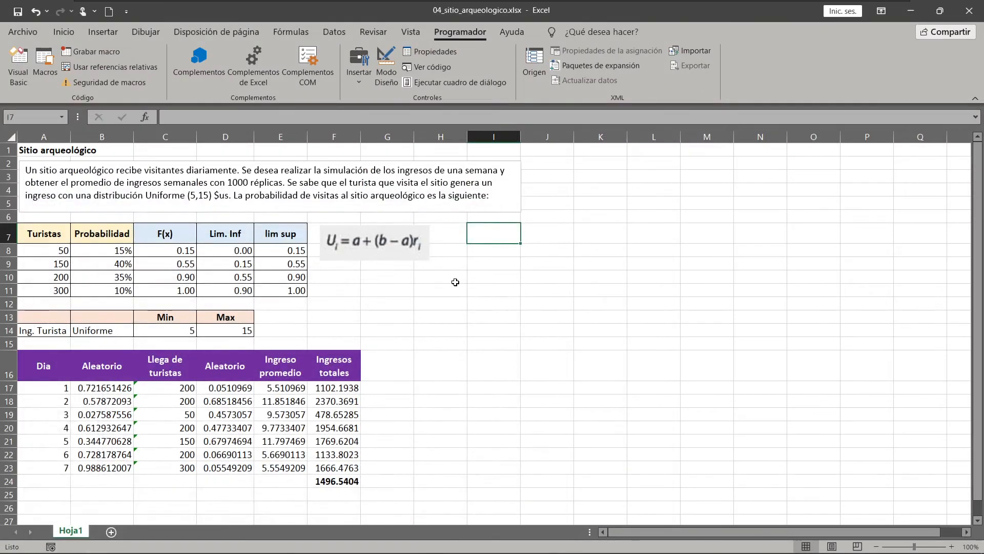
pyautogui.click(340, 482)
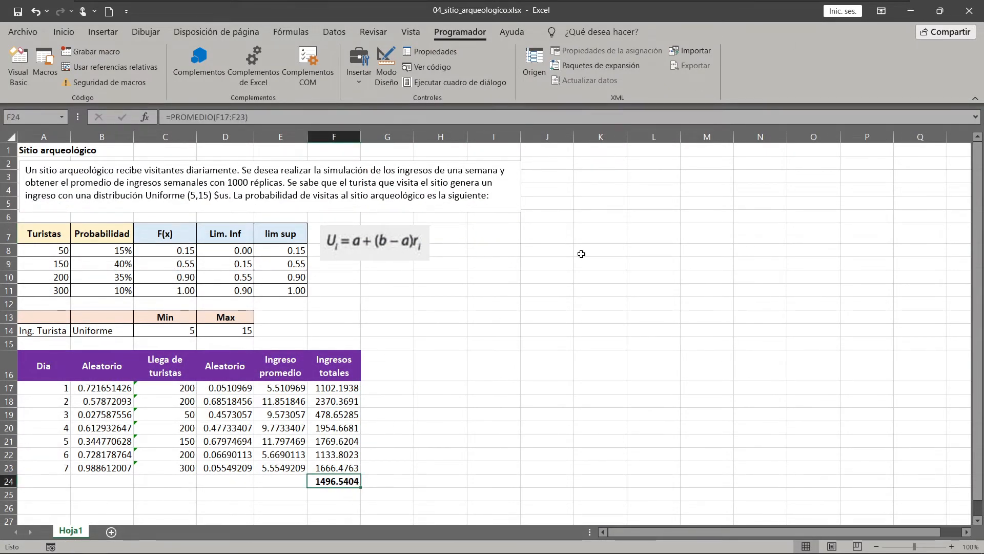
pyautogui.click(558, 150)
pyautogui.click(603, 148)
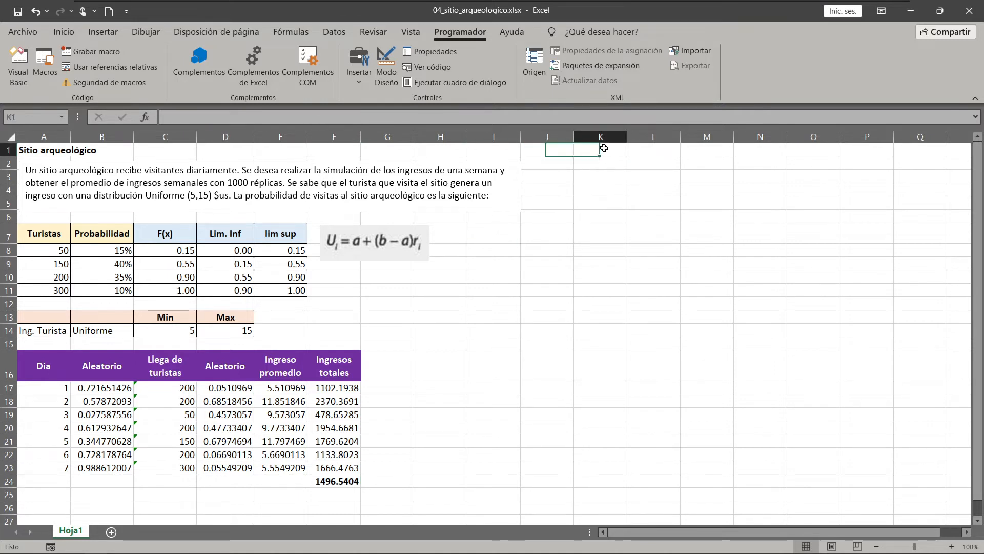
pyautogui.click(560, 151)
pyautogui.click(595, 148)
pyautogui.click(559, 149)
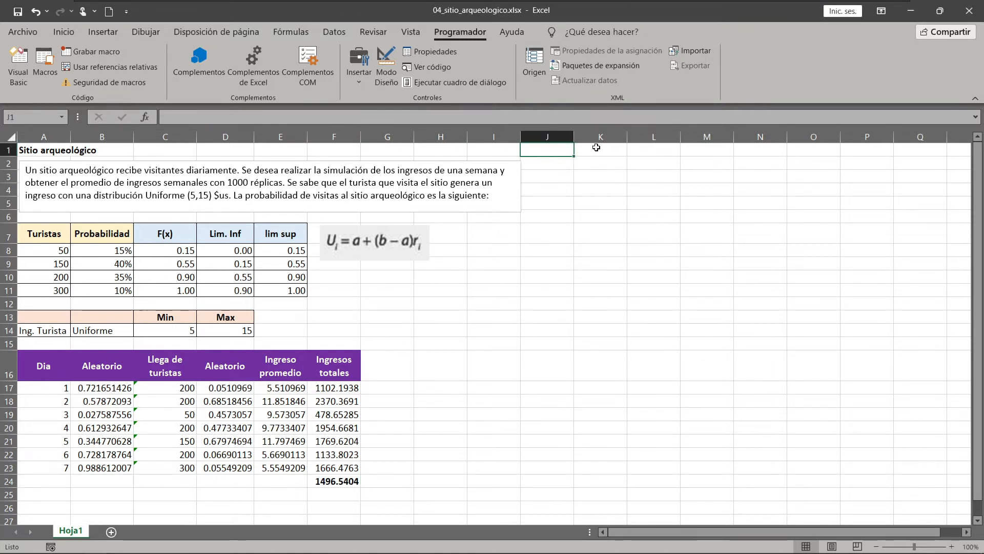
pyautogui.click(596, 147)
pyautogui.click(559, 150)
pyautogui.click(599, 149)
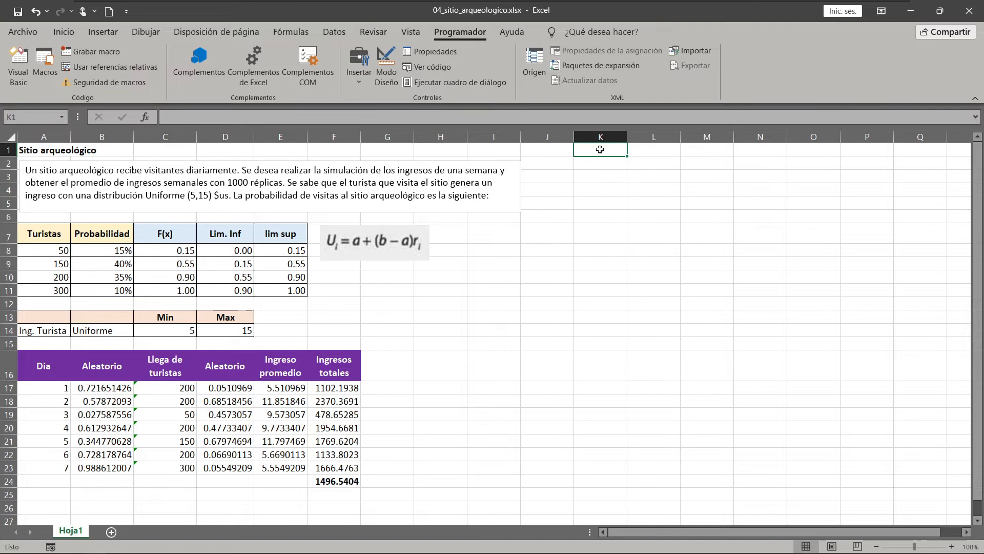
pyautogui.click(560, 150)
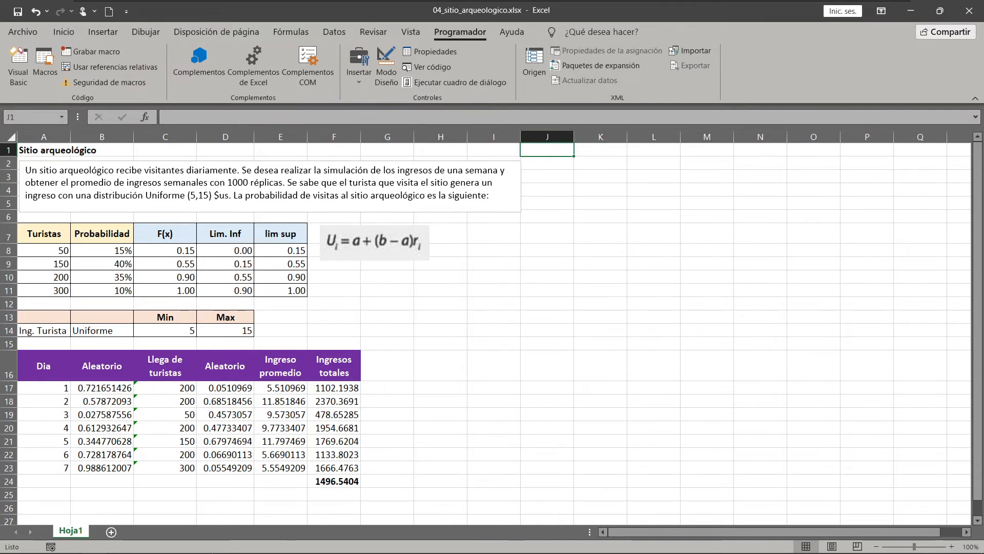
pyautogui.moveTo(212, 552)
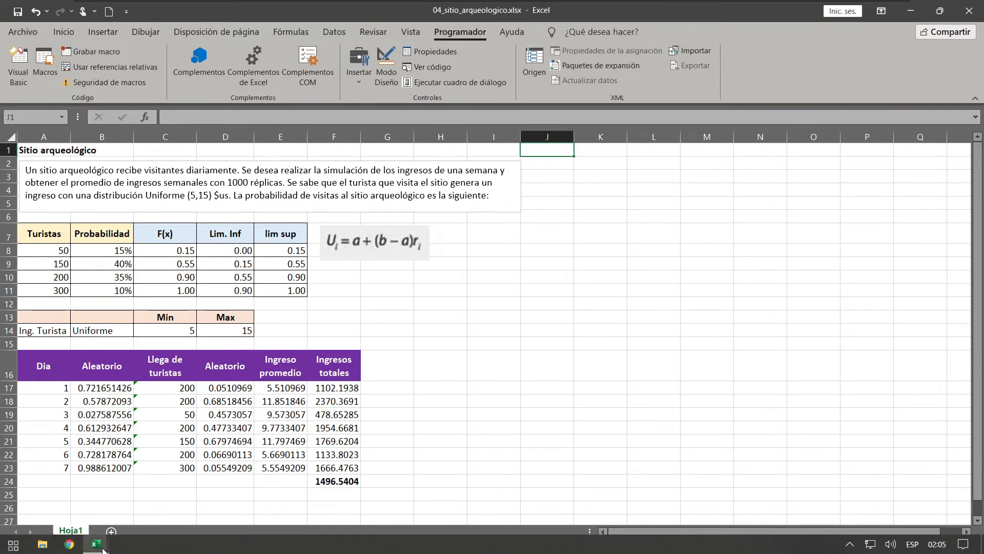
pyautogui.moveTo(102, 549)
pyautogui.click(172, 512)
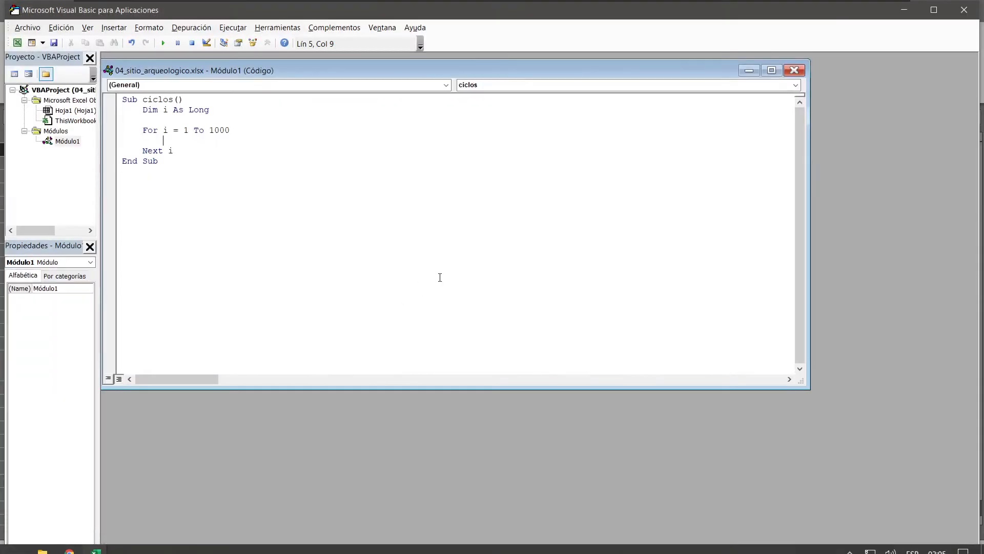
# Insert the statement Columns("j:j").Clear before the For loop to empty column J.
pyautogui.click(228, 118)
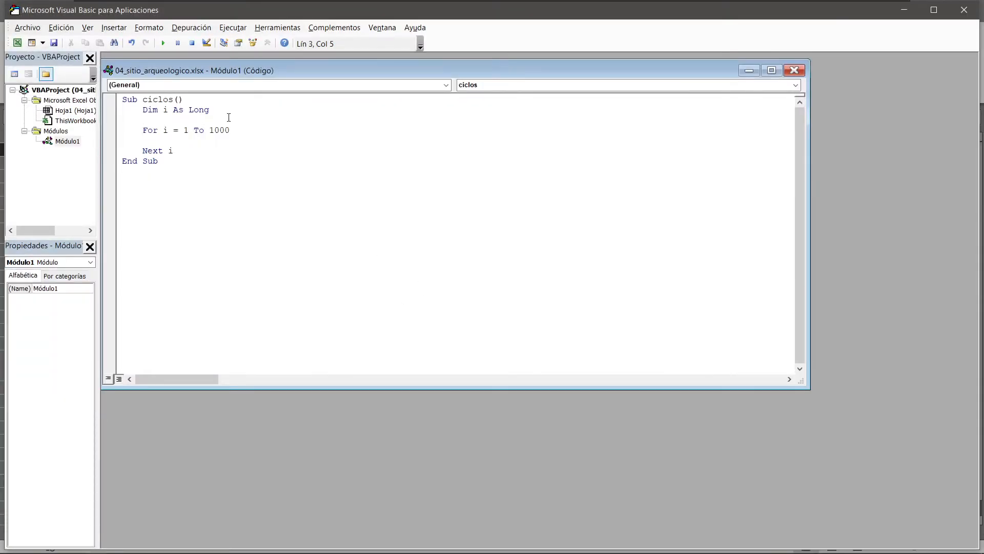
pyautogui.press('Return')
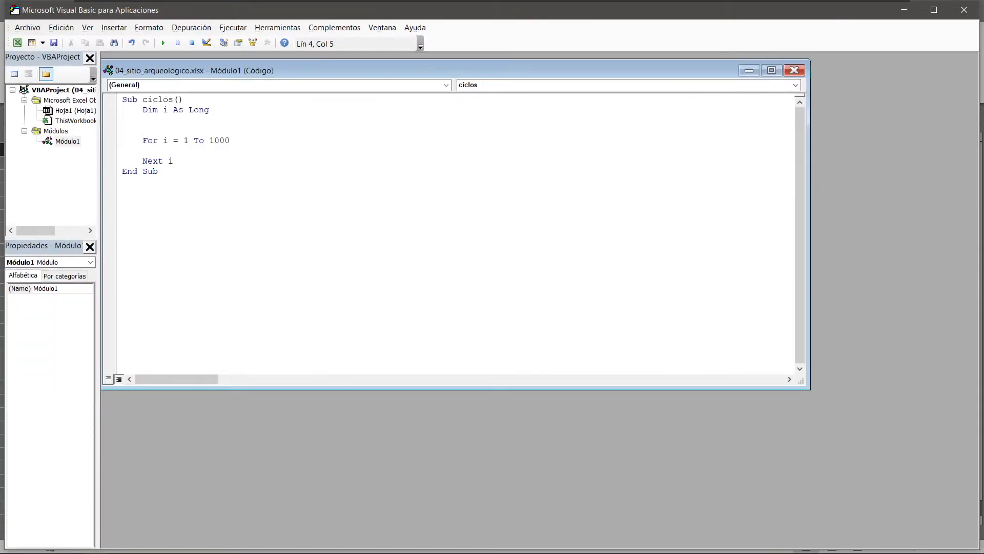
pyautogui.write('Columns(')
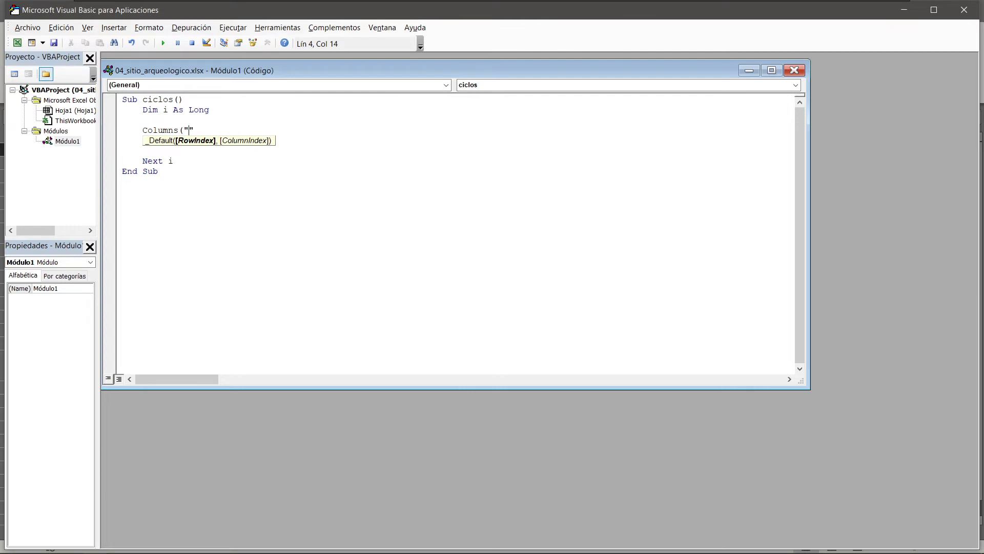
pyautogui.write('"j:j").')
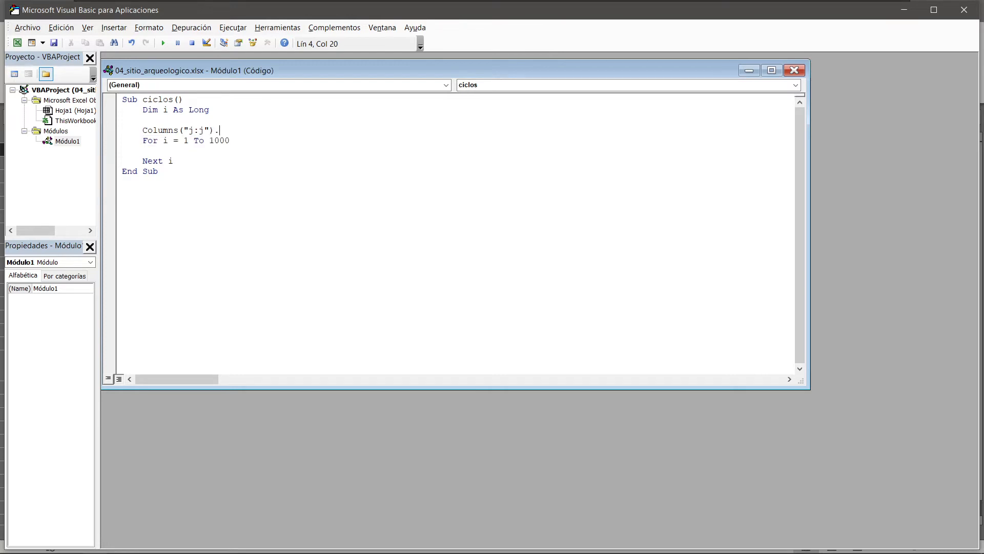
pyautogui.write('clear')
pyautogui.press('Return')
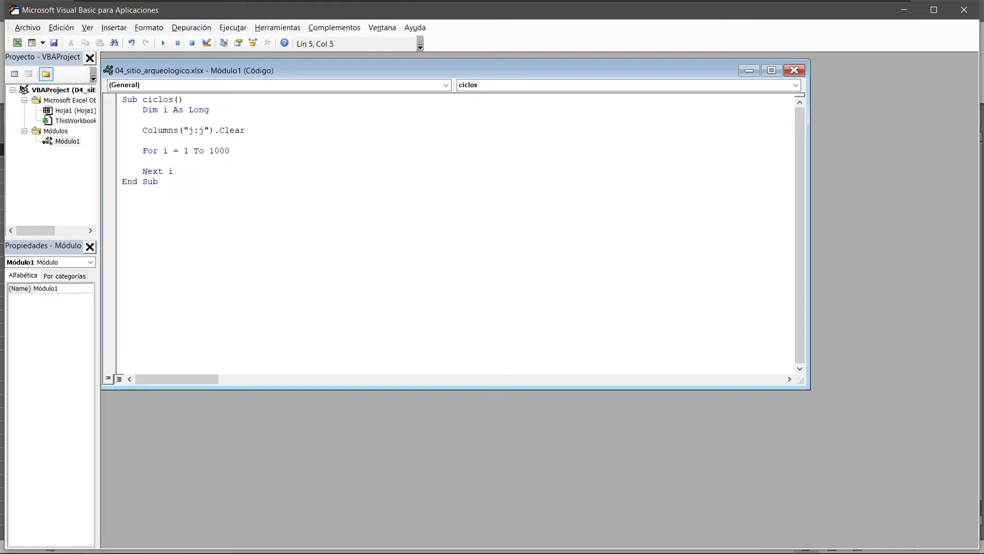
# Add Columns("k:k").Clear below the column J statement and remove the extra blank line before the loop.
pyautogui.write('colm')
pyautogui.write('umns')
pyautogui.write('(')
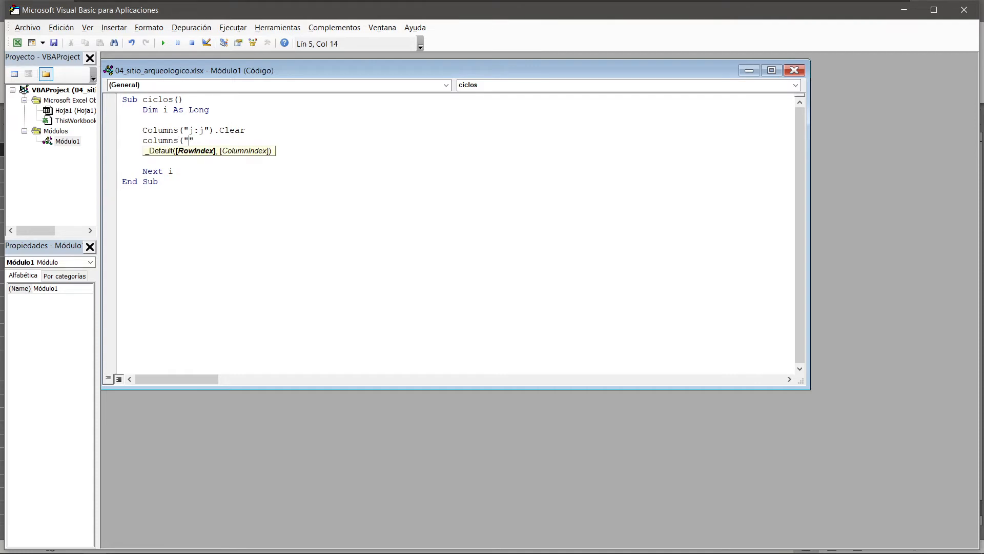
pyautogui.write('"k:k").clea')
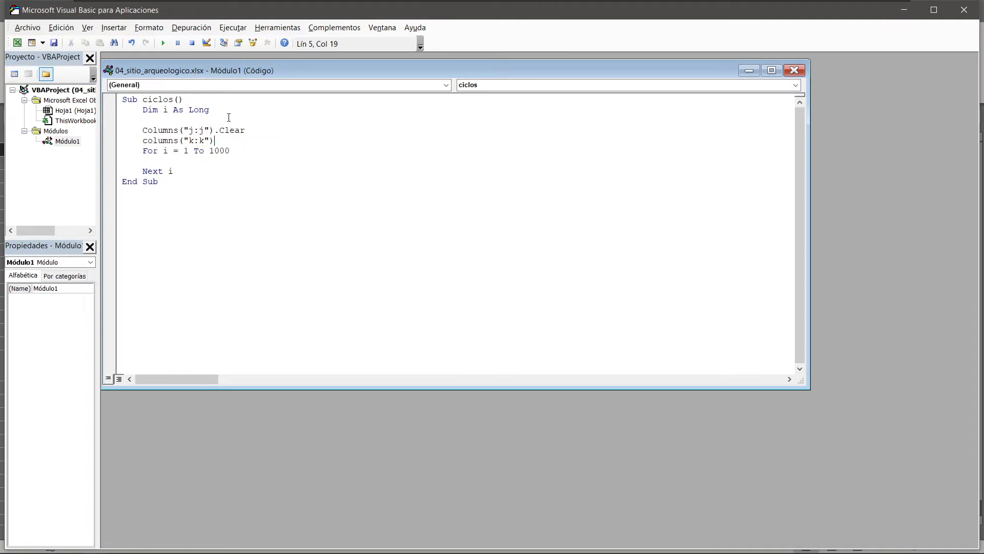
pyautogui.write('r')
pyautogui.press('Return')
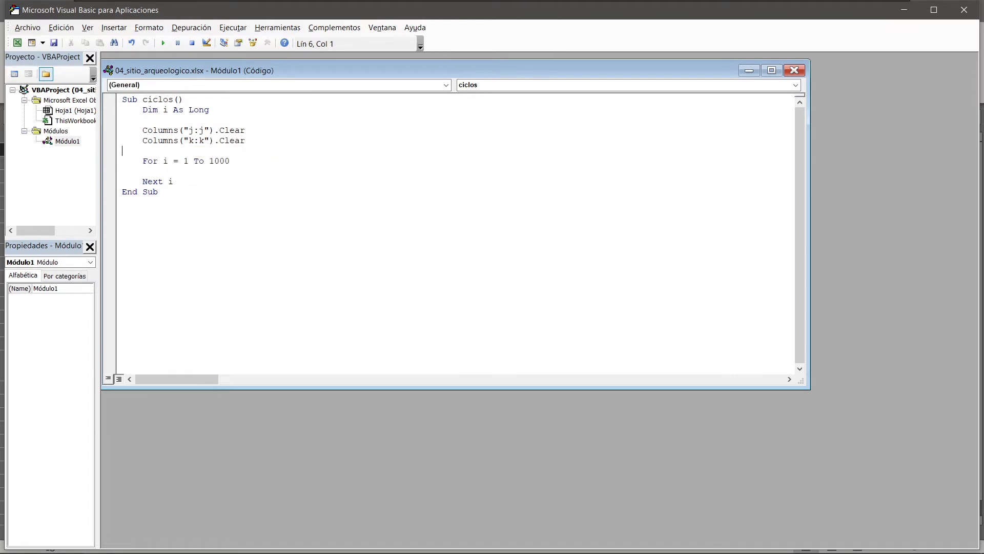
pyautogui.hotkey('shift', 'Down')
pyautogui.press('Delete')
pyautogui.press('Down')
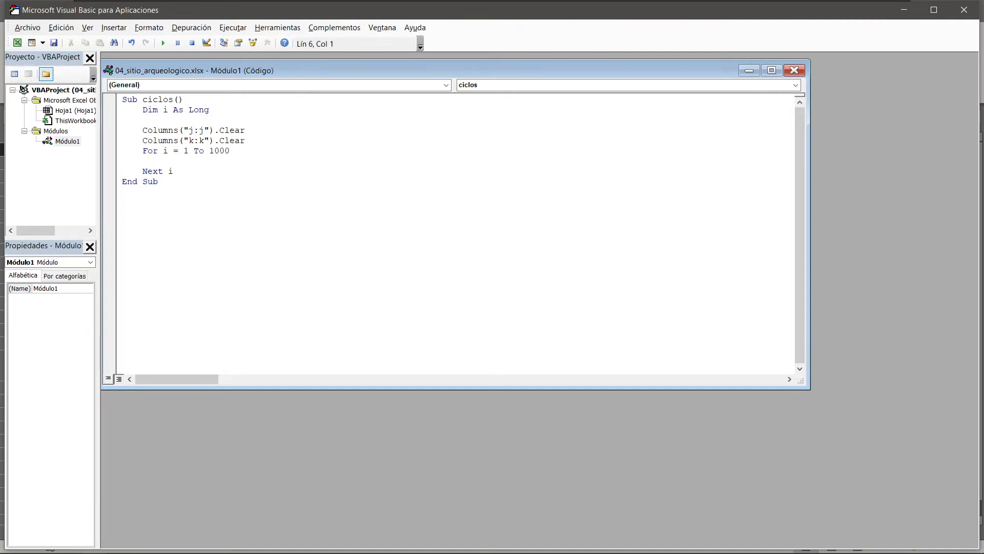
# Declare a second variable, ingreso As Double, below the declaration of i.
pyautogui.press('Up')
pyautogui.press('Up')
pyautogui.press('Up')
pyautogui.press('Left')
pyautogui.press('Return')
pyautogui.write('dim')
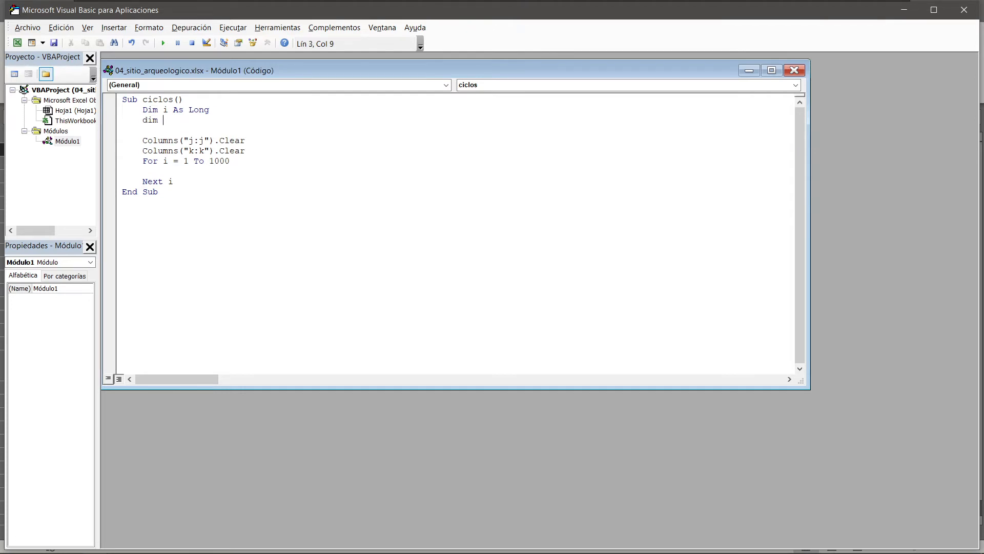
pyautogui.write(' ingreso as dou')
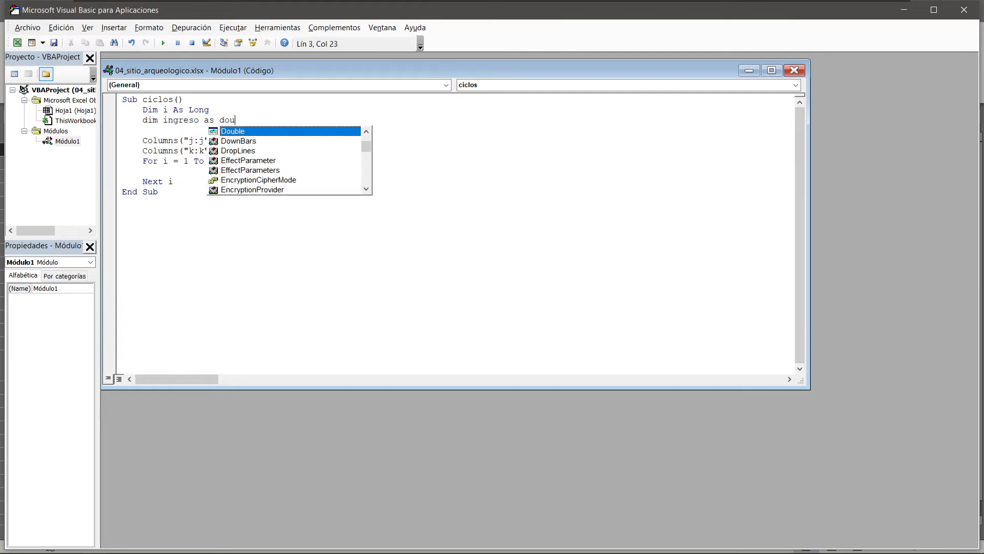
pyautogui.press('Tab')
# Begin an indented assignment inside the For loop with the text ingres =.
pyautogui.press('Down')
pyautogui.press('Down')
pyautogui.press('Down')
pyautogui.press('Down')
pyautogui.press('Down')
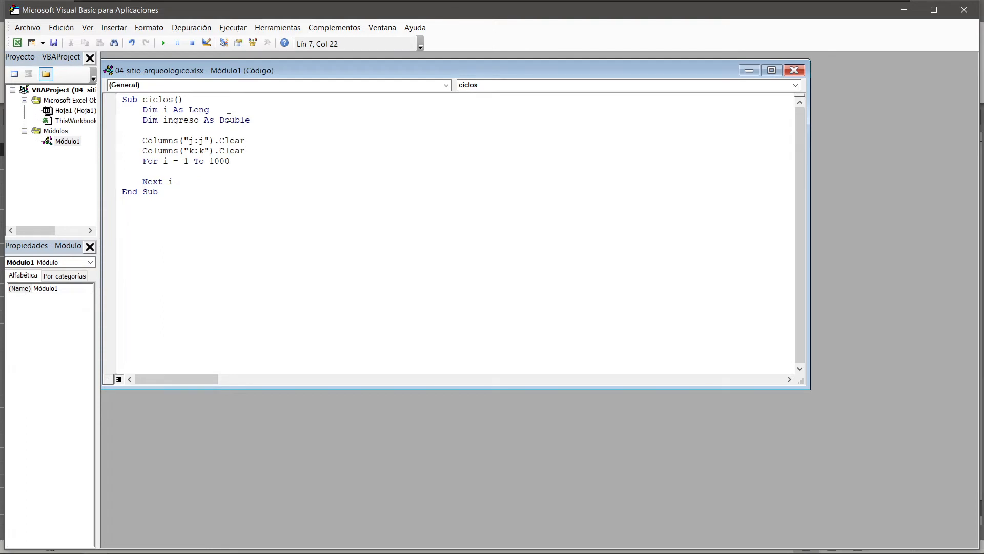
pyautogui.press('Tab')
pyautogui.write('ingres =')
# Check the weekly average in cell F24 on the worksheet and return to the Visual Basic editor.
pyautogui.click(904, 9)
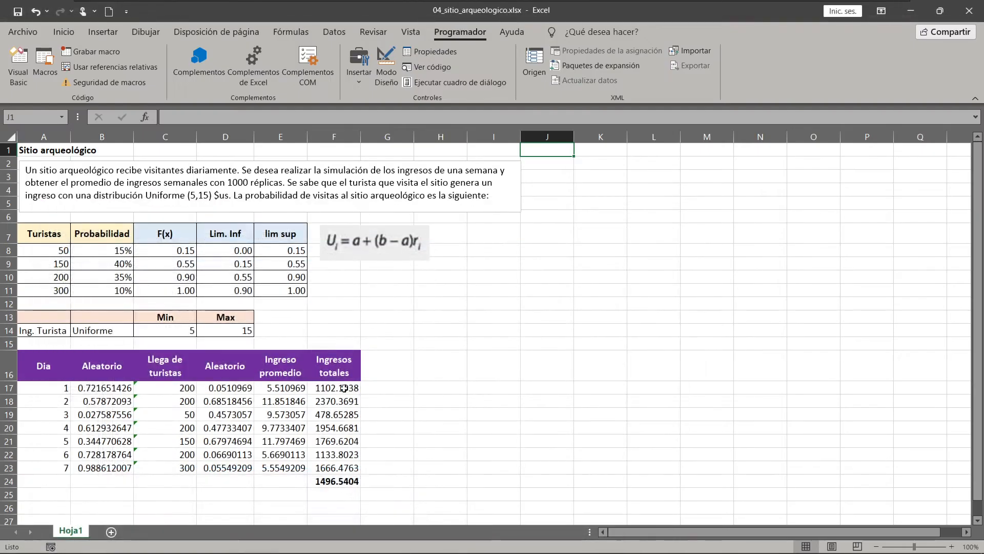
pyautogui.click(340, 482)
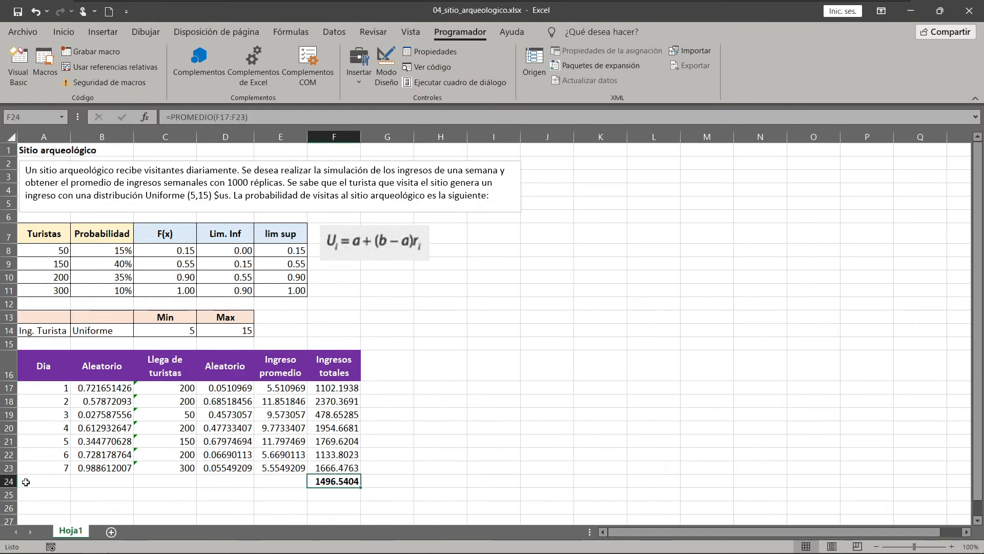
pyautogui.moveTo(354, 553)
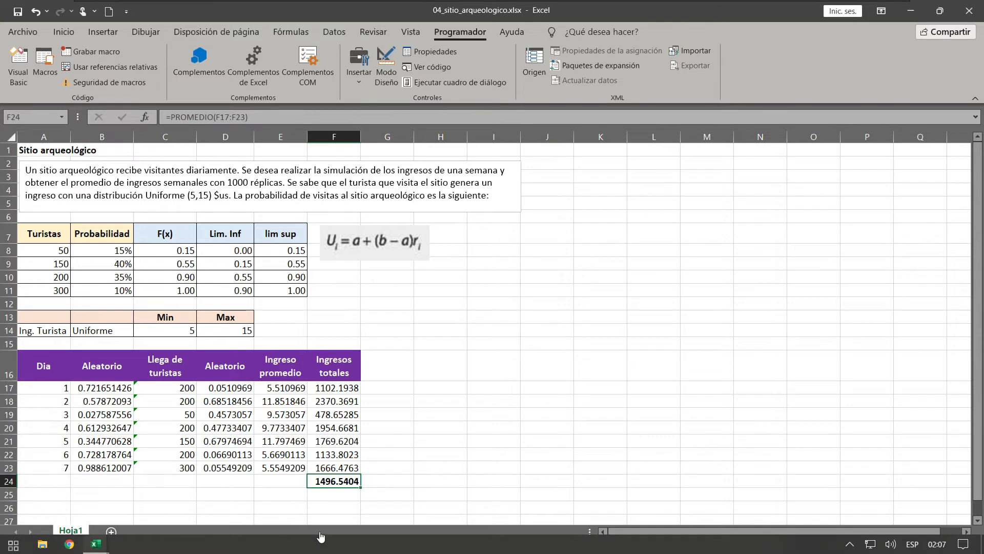
pyautogui.click(96, 546)
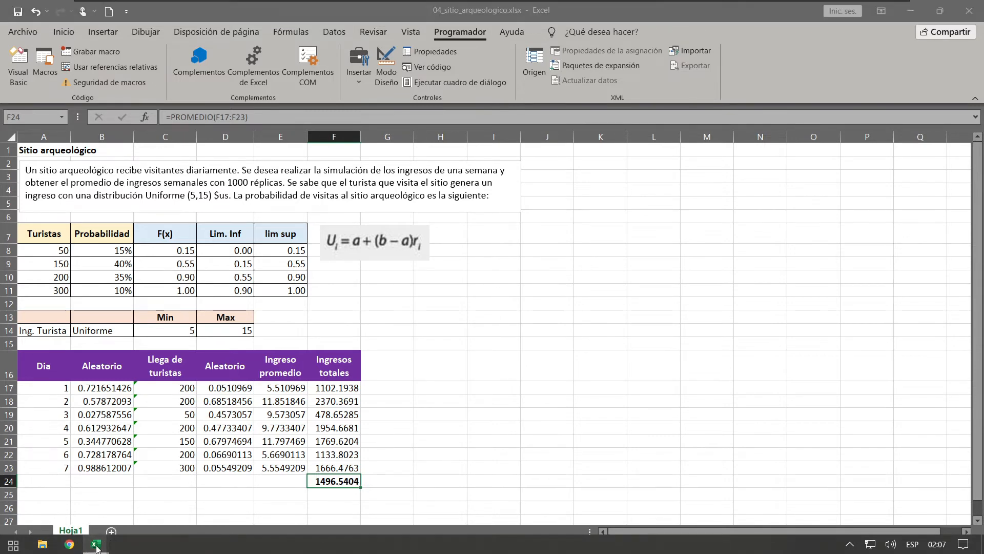
pyautogui.click(169, 487)
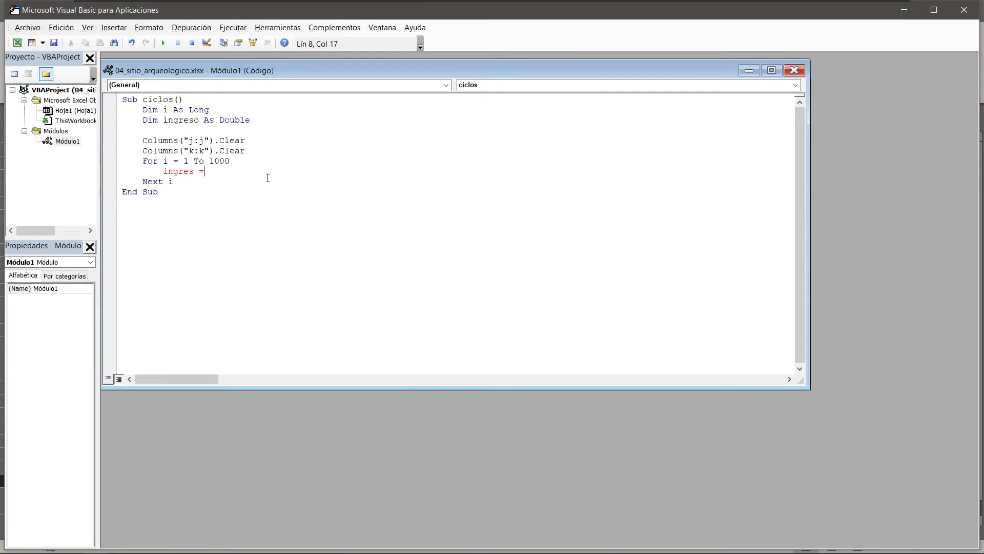
# Correct the variable name and complete the loop's first statement as ingreso = Range("f24").
pyautogui.click(195, 171)
pyautogui.write('o')
pyautogui.press('End')
pyautogui.write('Range(')
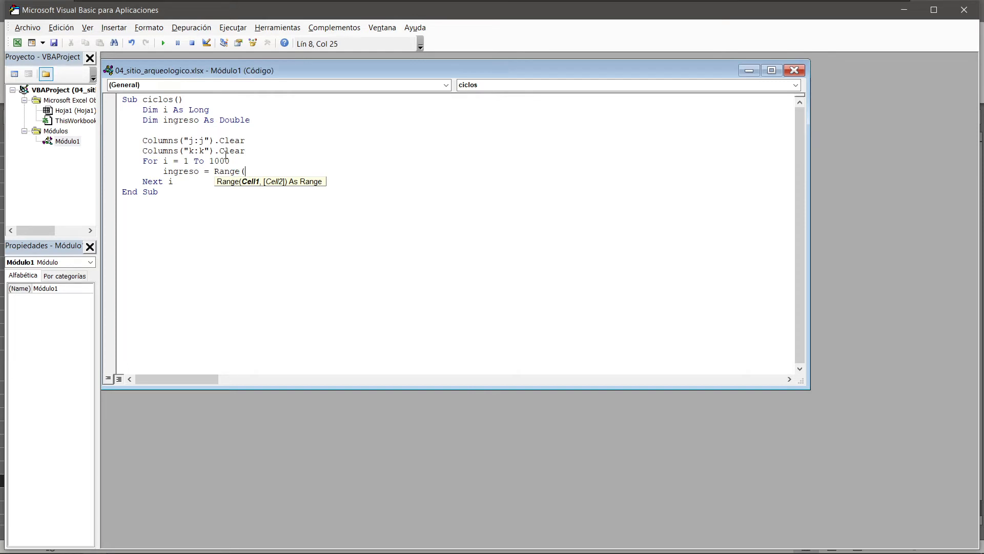
pyautogui.write('""f24')
pyautogui.press('BackSpace')
pyautogui.press('BackSpace')
pyautogui.press('BackSpace')
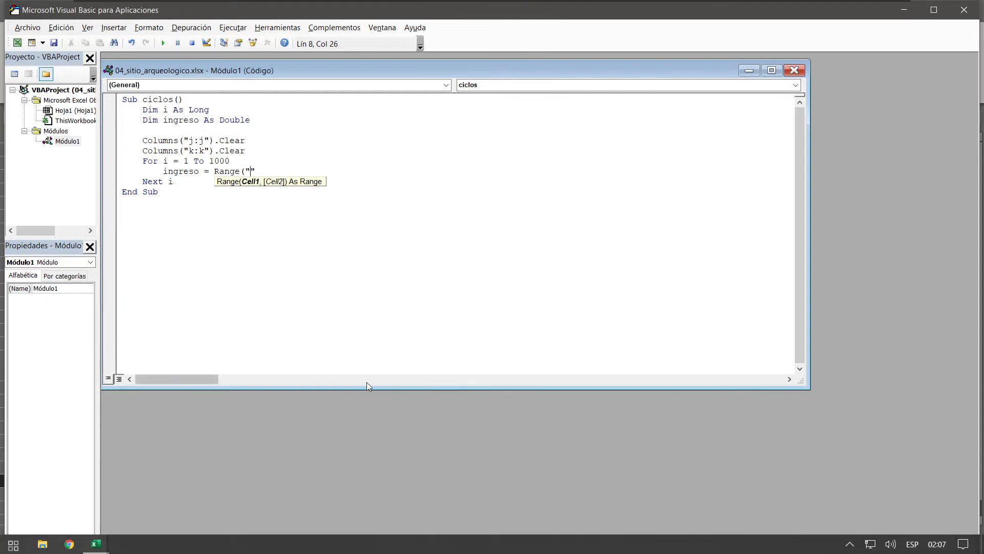
pyautogui.write('f24)')
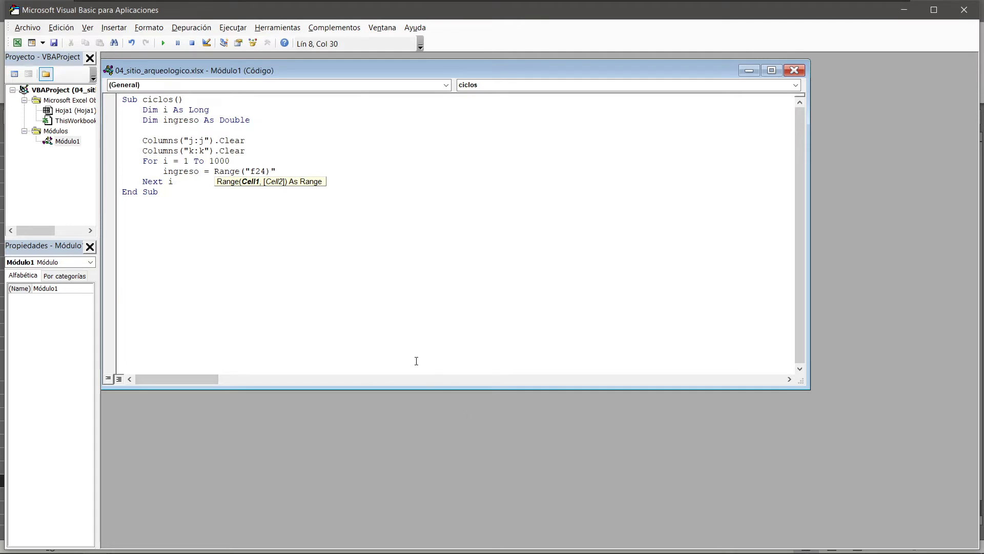
pyautogui.press('Left')
pyautogui.write('"')
pyautogui.press('Right')
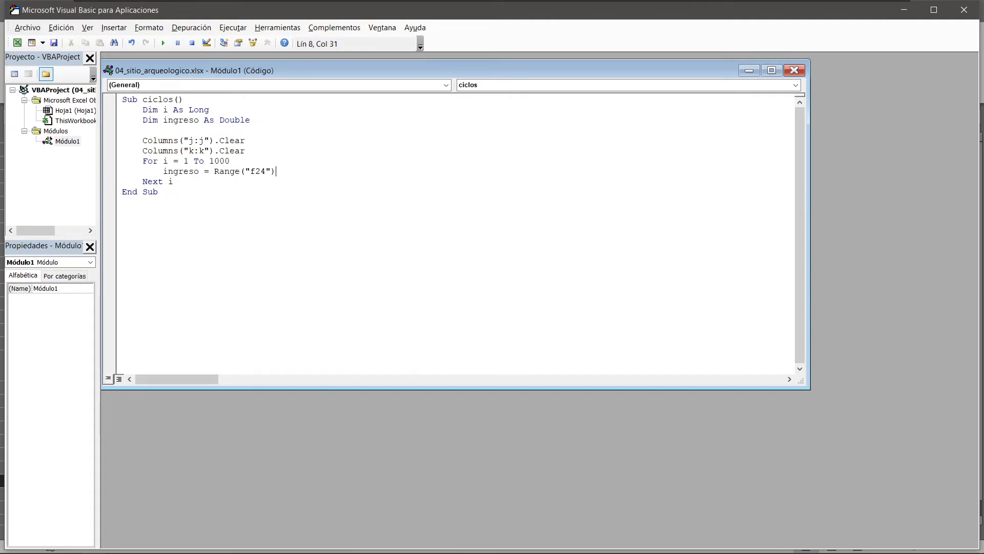
# Review the worksheet's source cell F24 and the empty output columns, and go back to the macro code.
pyautogui.click(904, 9)
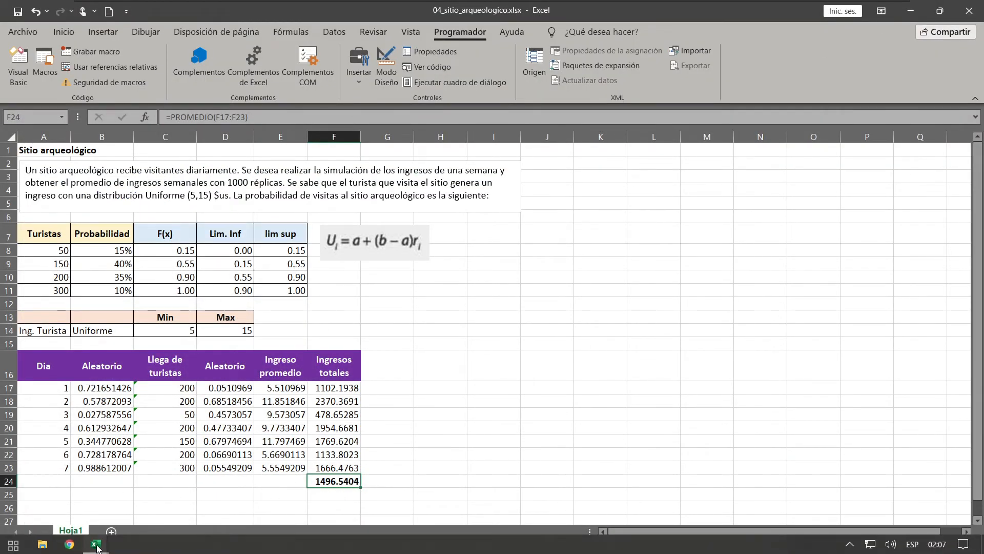
pyautogui.moveTo(97, 546)
pyautogui.click(204, 494)
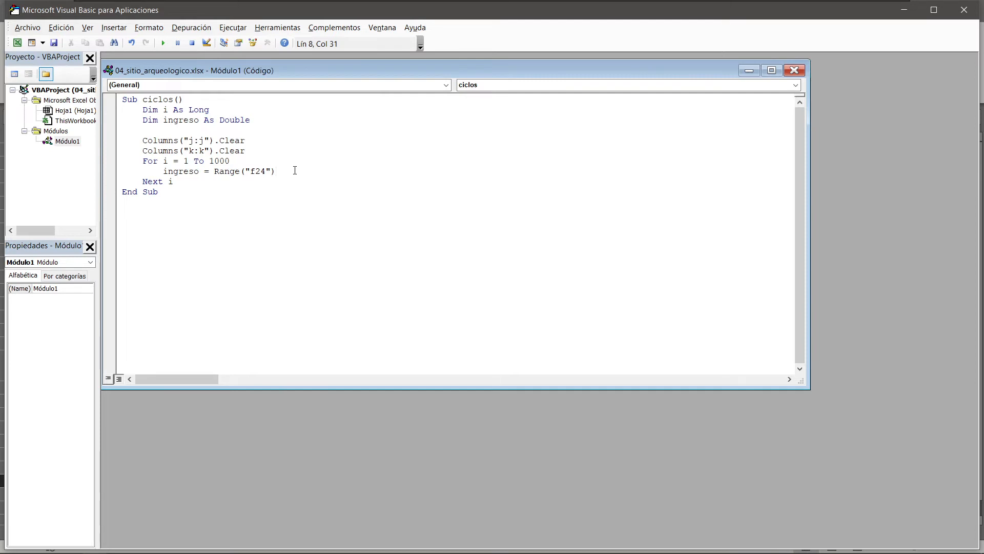
# Add the statement Cells(i, j) = i below the ingreso assignment to write the replication number.
pyautogui.press('Return')
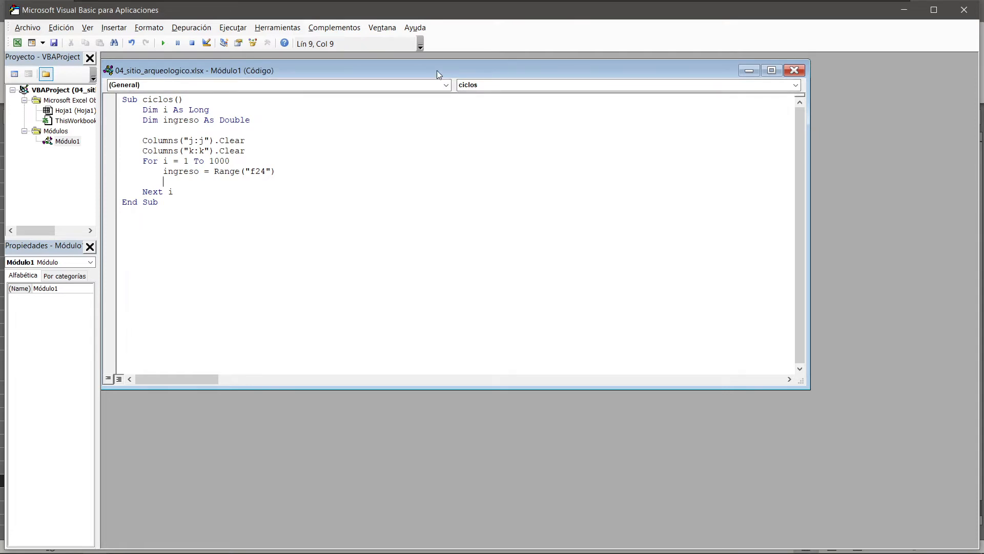
pyautogui.write('Cells(')
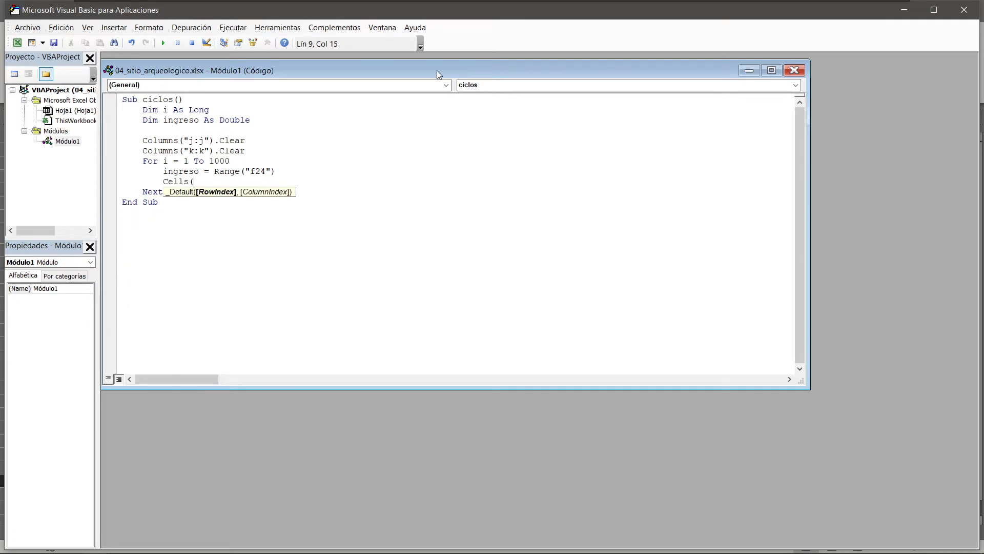
pyautogui.write('i,')
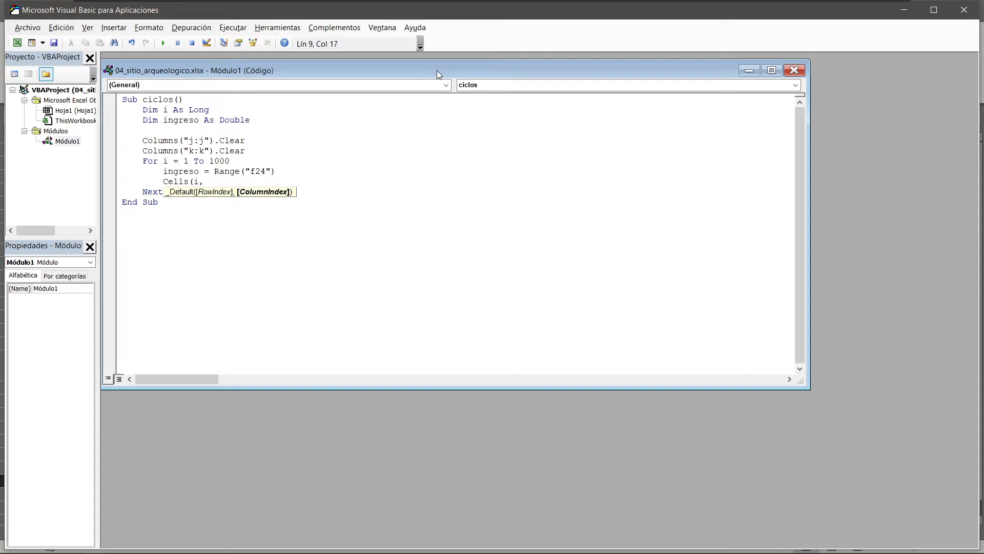
pyautogui.write('j) = ')
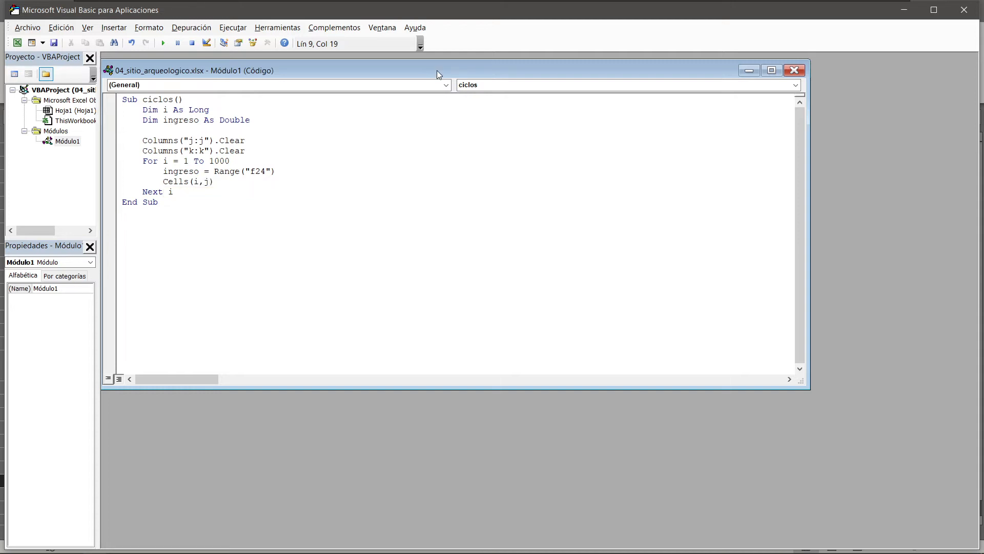
pyautogui.write('i')
pyautogui.press('Return')
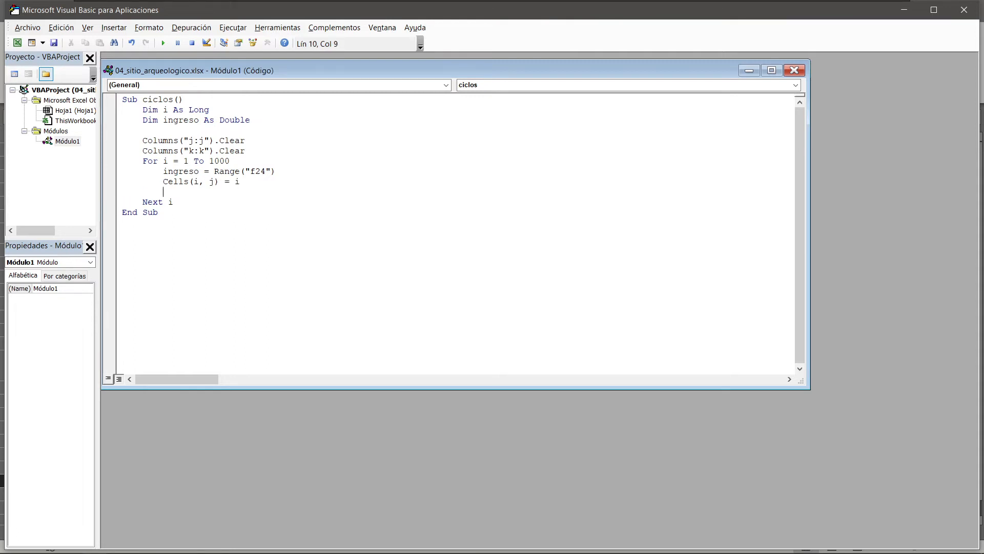
# Add the statement Cells(i, k) = ingreso below it to write the income of each replication.
pyautogui.write('cells(i')
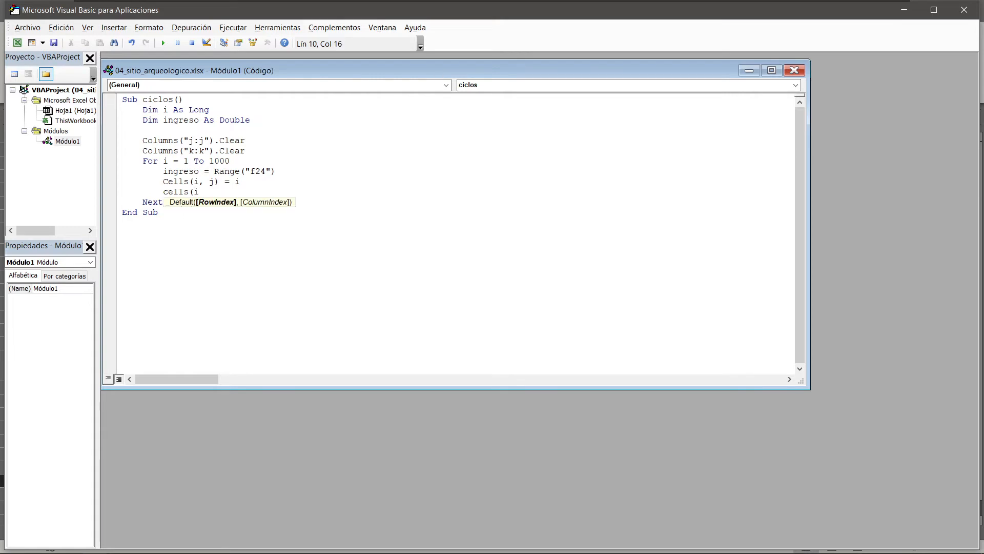
pyautogui.write(',k')
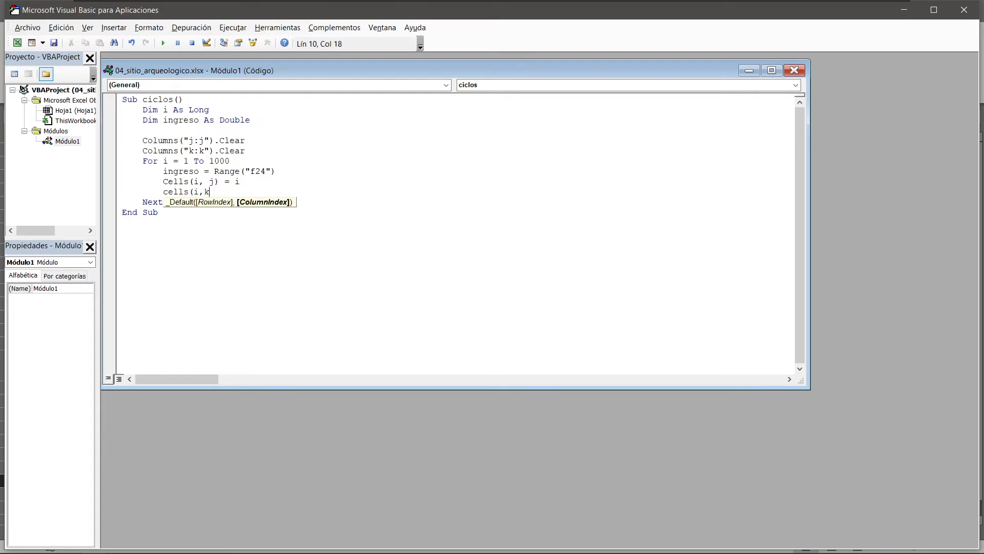
pyautogui.write(') = ')
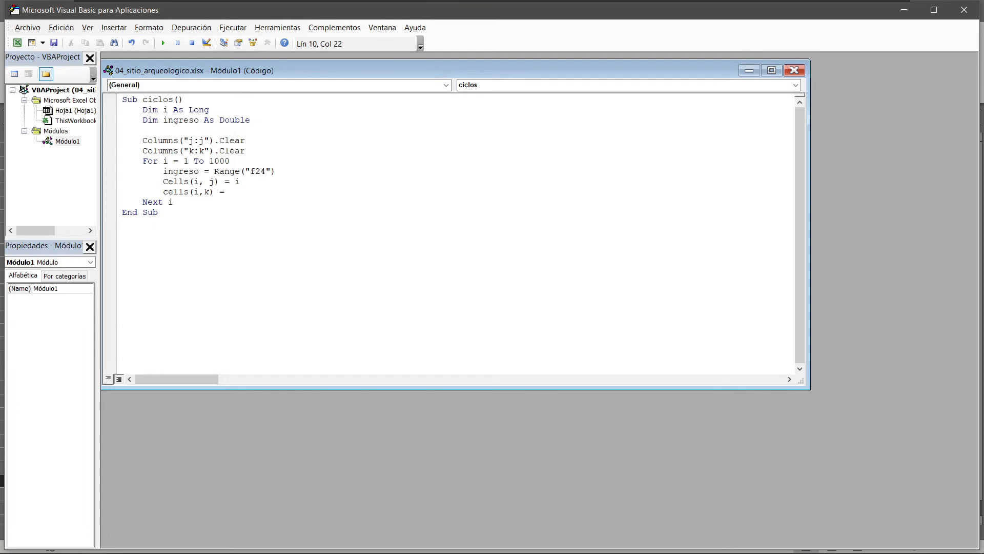
pyautogui.write('imgreso')
pyautogui.press('BackSpace')
pyautogui.press('BackSpace')
pyautogui.press('BackSpace')
pyautogui.press('BackSpace')
pyautogui.press('BackSpace')
pyautogui.press('BackSpace')
pyautogui.write('ngreso')
pyautogui.click(206, 221)
# Close the code editor and insert a form control button above the Ingresos totales header, assigned to the macro ciclos.
pyautogui.click(964, 14)
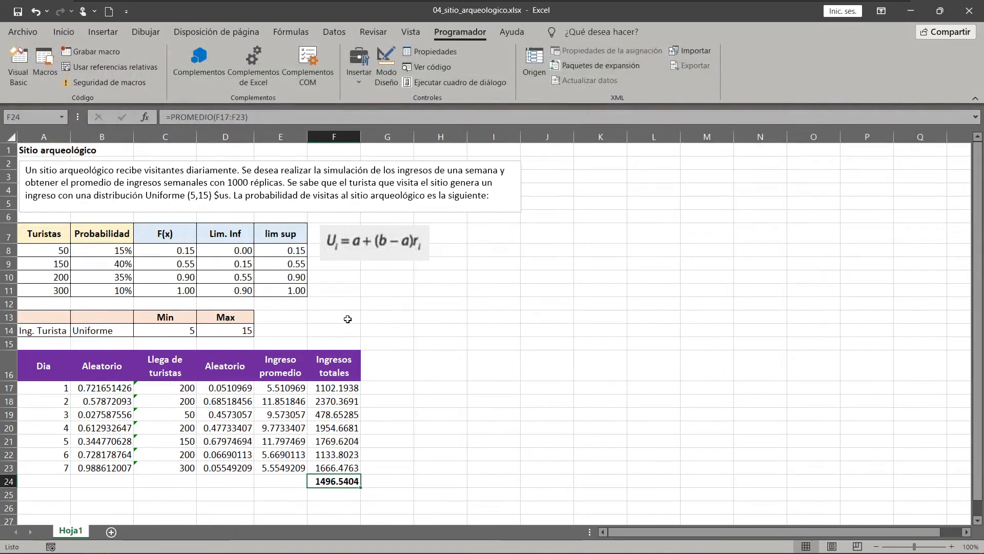
pyautogui.click(347, 319)
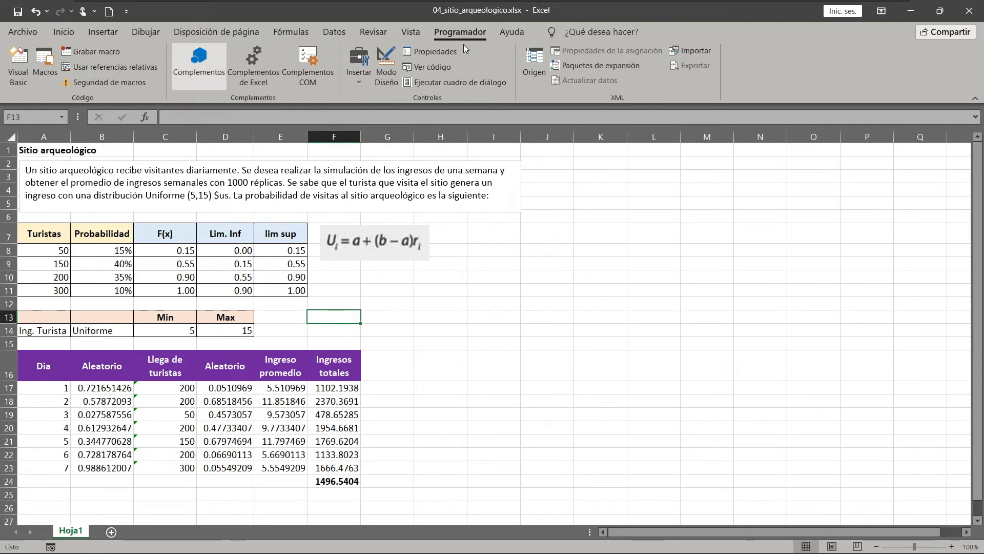
pyautogui.click(352, 85)
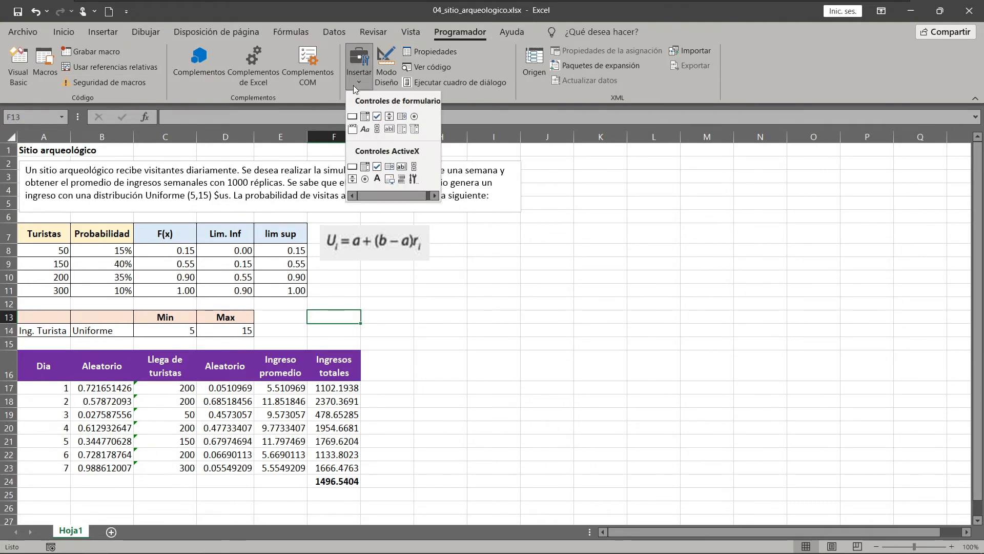
pyautogui.click(354, 116)
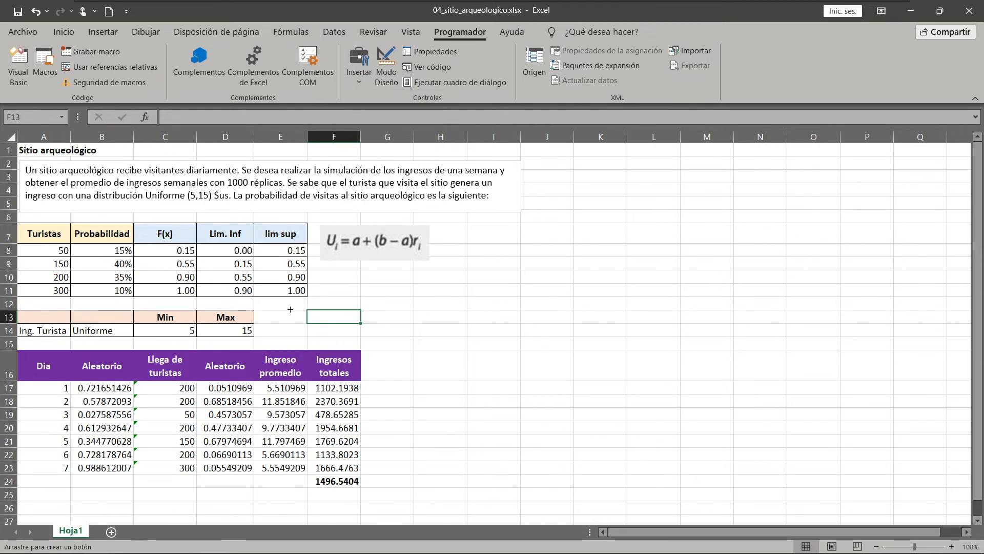
pyautogui.moveTo(290, 309); pyautogui.dragTo(360, 333)
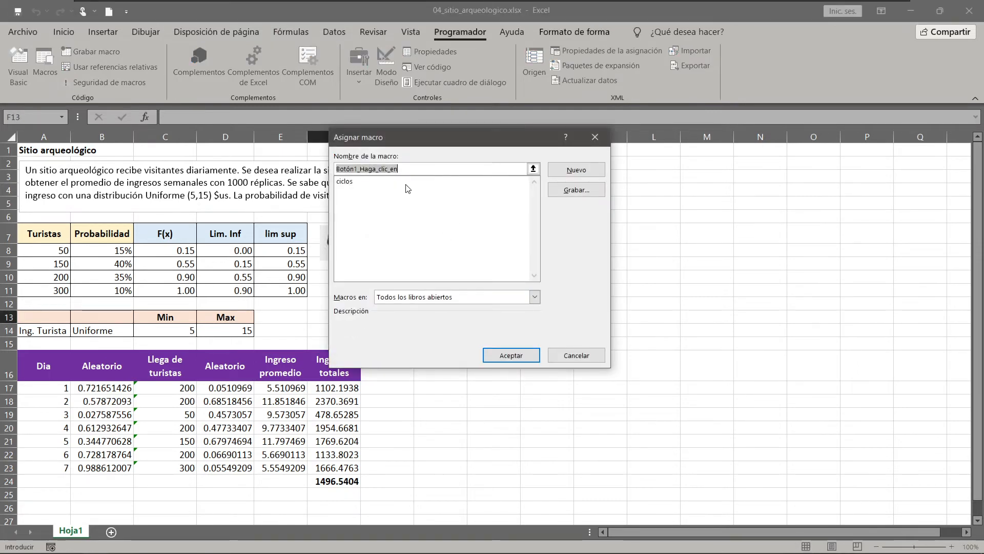
pyautogui.click(351, 183)
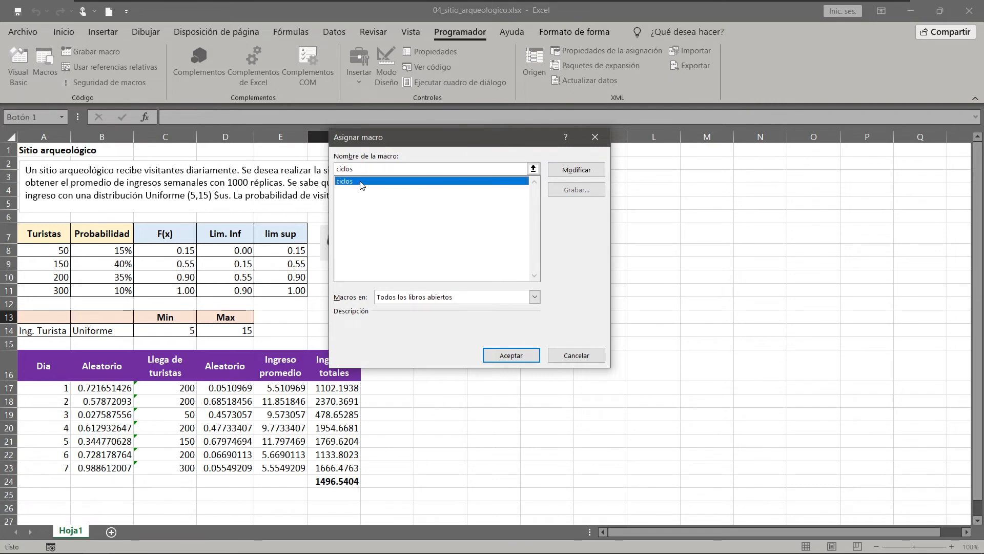
pyautogui.click(511, 356)
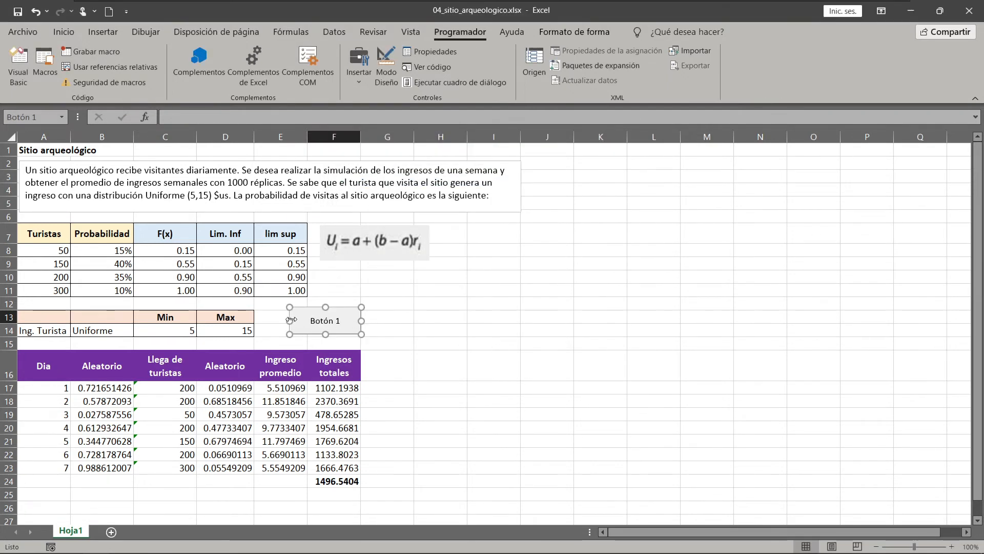
# Widen the new button slightly and change its label to Ejecutar réplicas.
pyautogui.moveTo(291, 320); pyautogui.dragTo(277, 320)
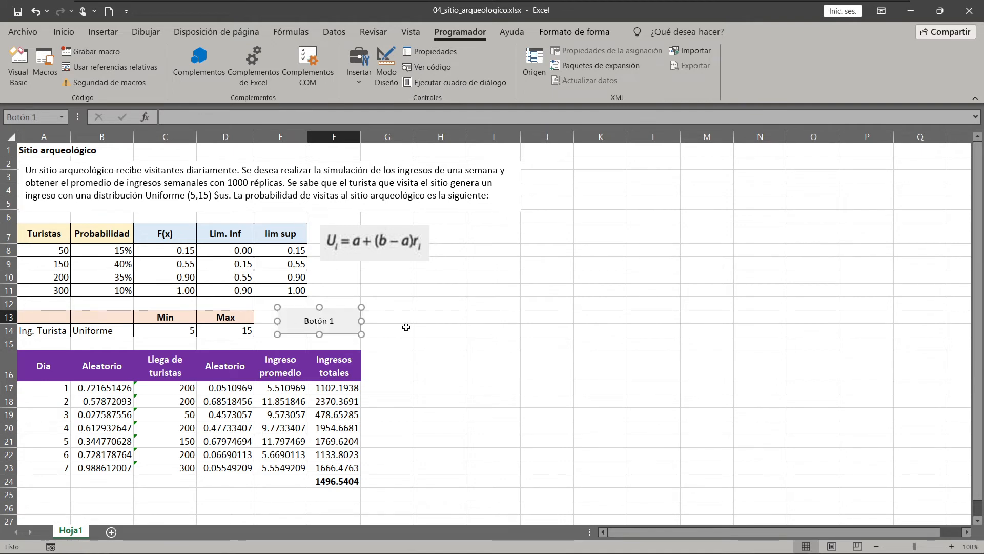
pyautogui.rightClick(333, 322)
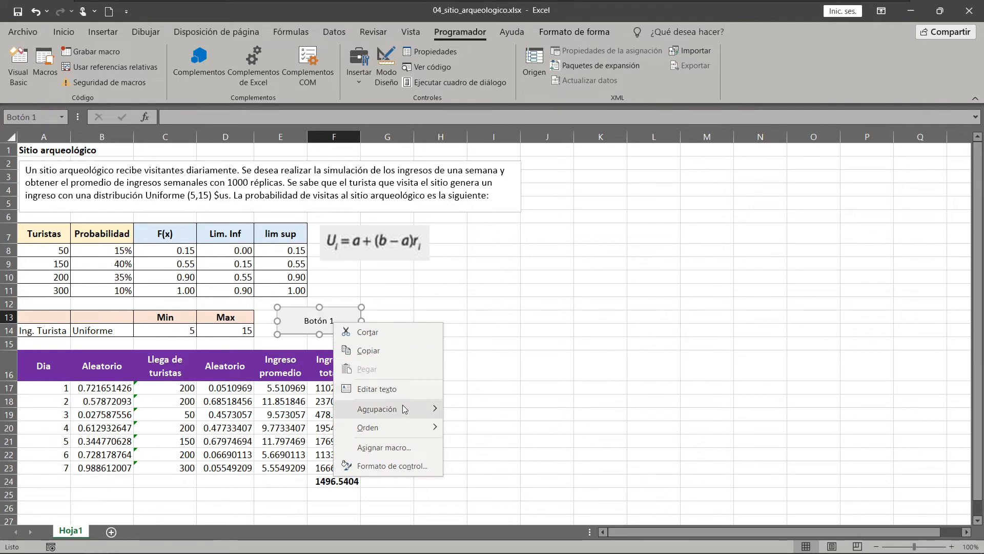
pyautogui.click(404, 389)
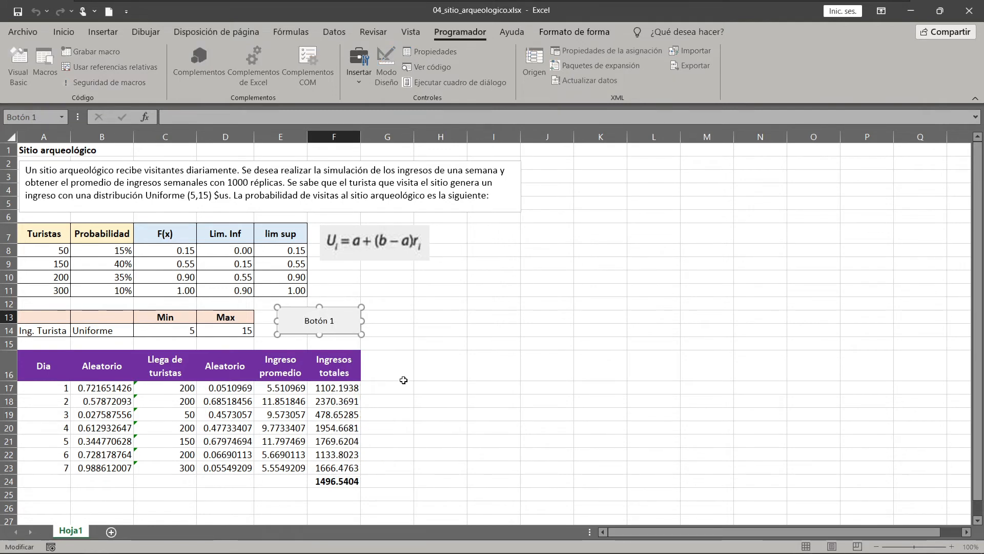
pyautogui.press('Delete')
pyautogui.press('Delete')
pyautogui.press('Delete')
pyautogui.press('Delete')
pyautogui.press('Delete')
pyautogui.press('Delete')
pyautogui.press('Delete')
pyautogui.write('Ejecur')
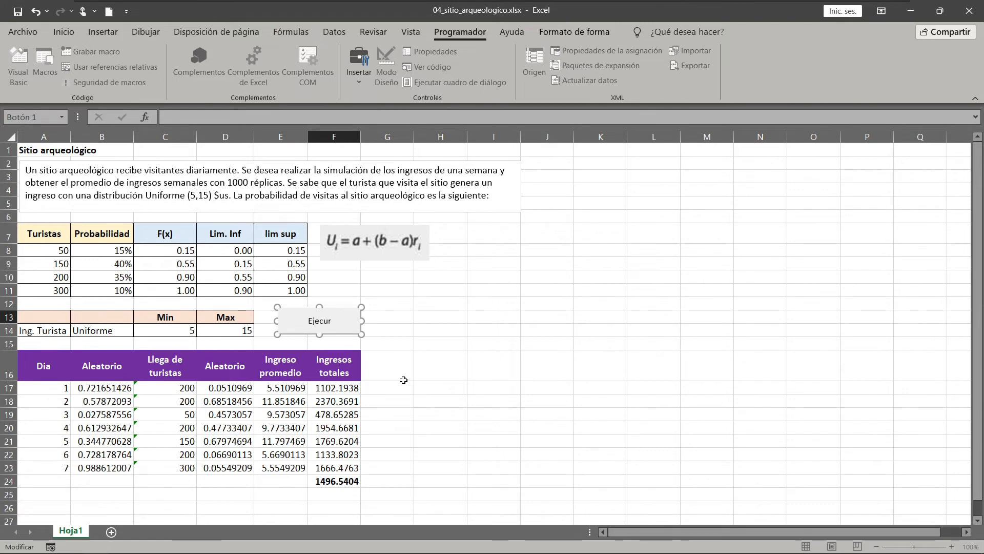
pyautogui.press('BackSpace')
pyautogui.write('tar réplicas')
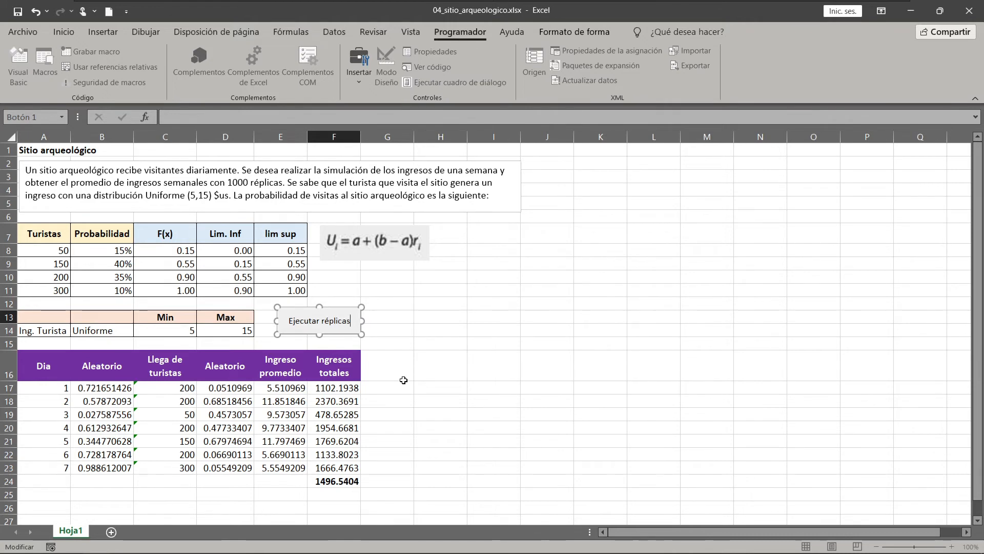
pyautogui.click(405, 362)
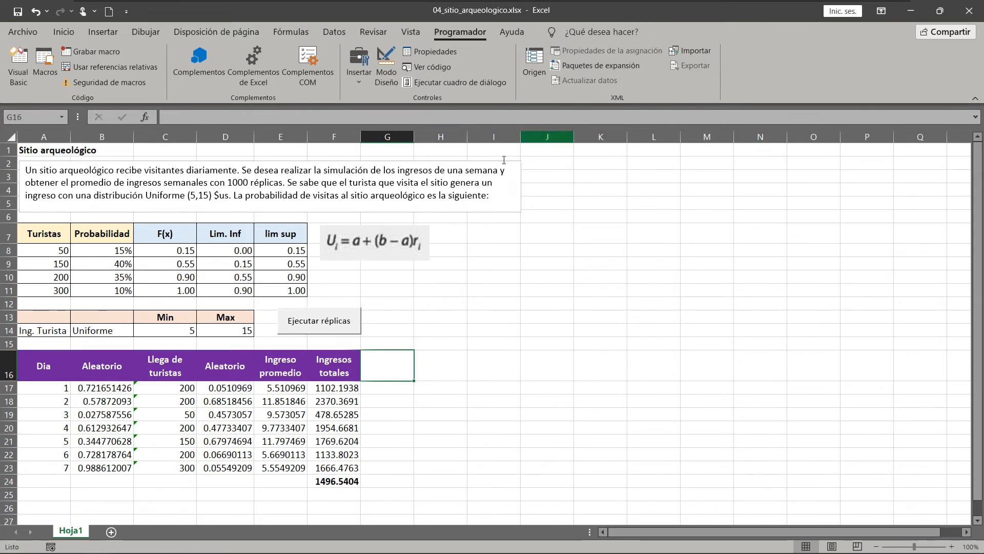
# Run the macro with the Ejecutar réplicas button and open the runtime error in the debugger.
pyautogui.click(336, 332)
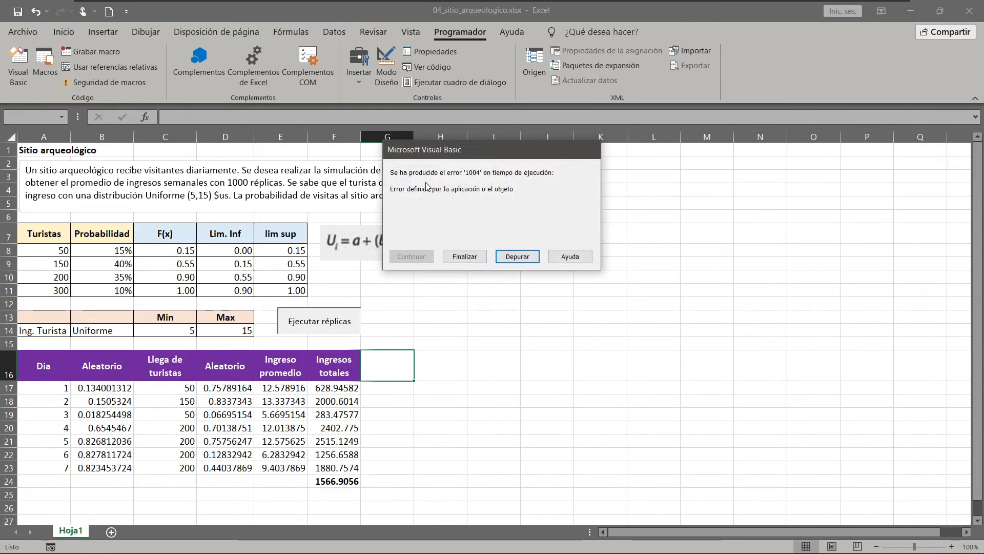
pyautogui.click(519, 259)
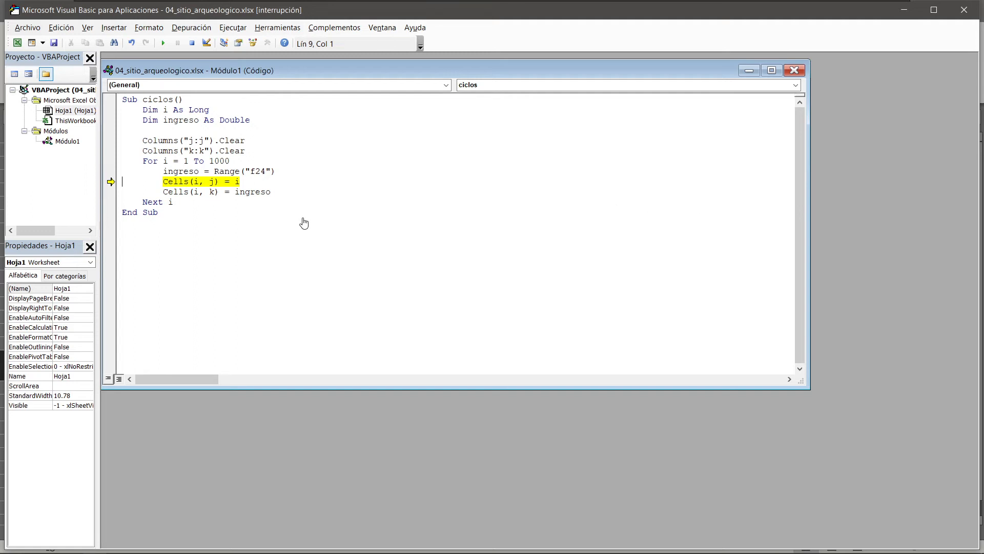
# Enclose the column letters j and k in quotation marks in the two Cells statements of the loop.
pyautogui.click(210, 181)
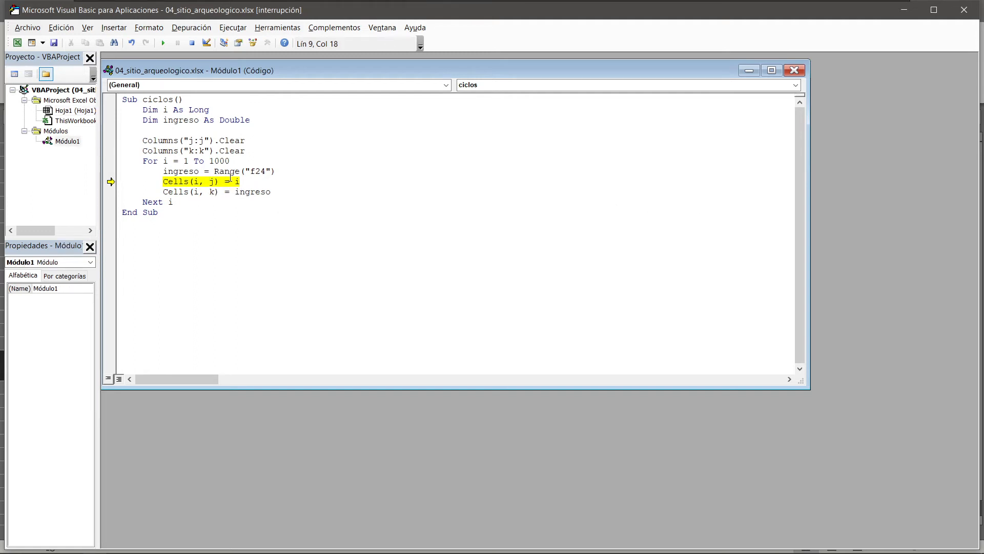
pyautogui.write('"j')
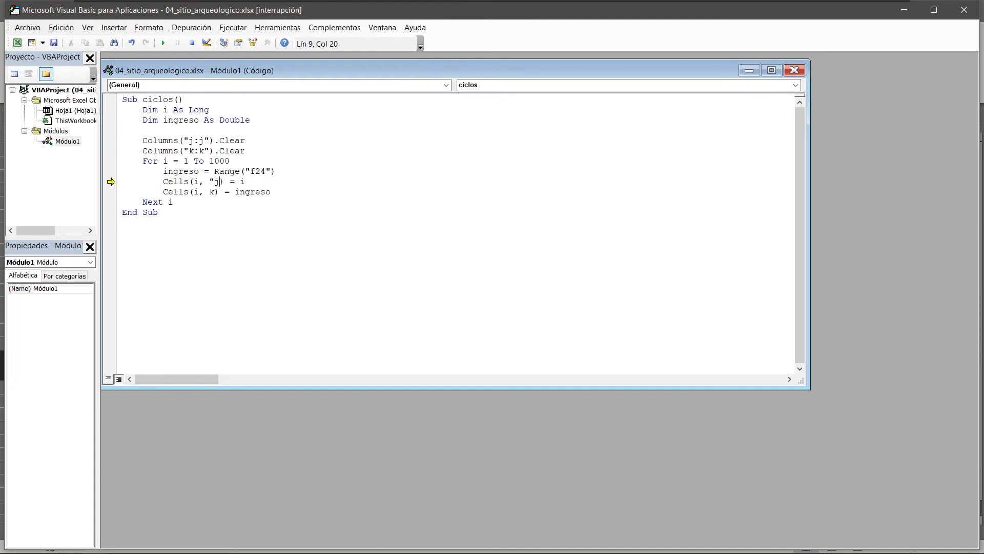
pyautogui.write('"')
pyautogui.press('Down')
pyautogui.press('Left')
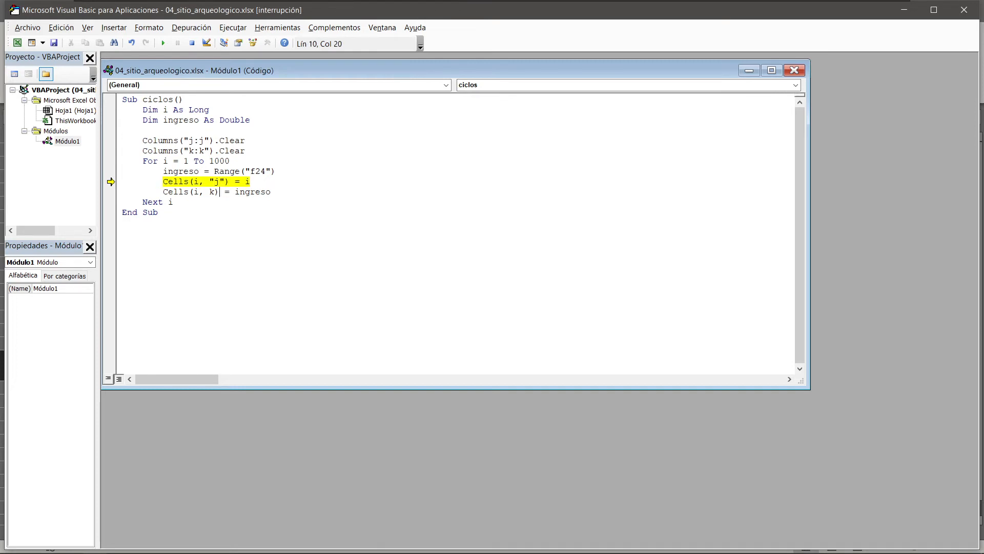
pyautogui.write('"k"')
pyautogui.click(305, 152)
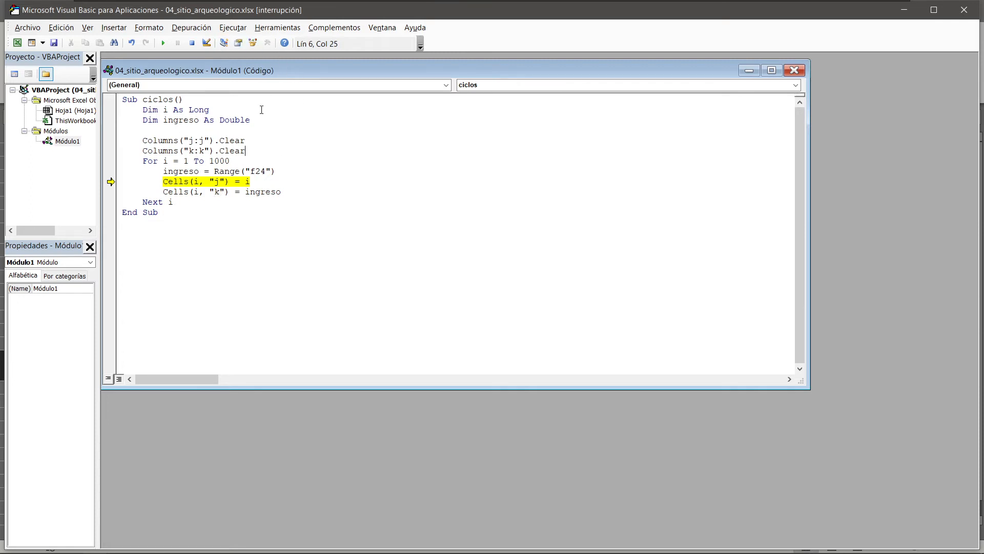
# Reset the interrupted macro and return to the worksheet to try Ejecutar réplicas again.
pyautogui.click(192, 44)
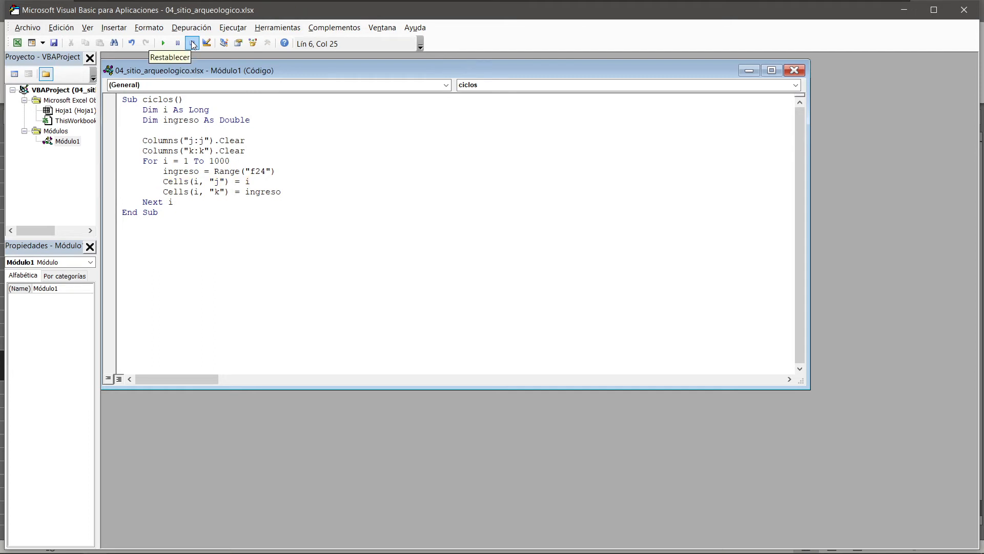
pyautogui.click(964, 9)
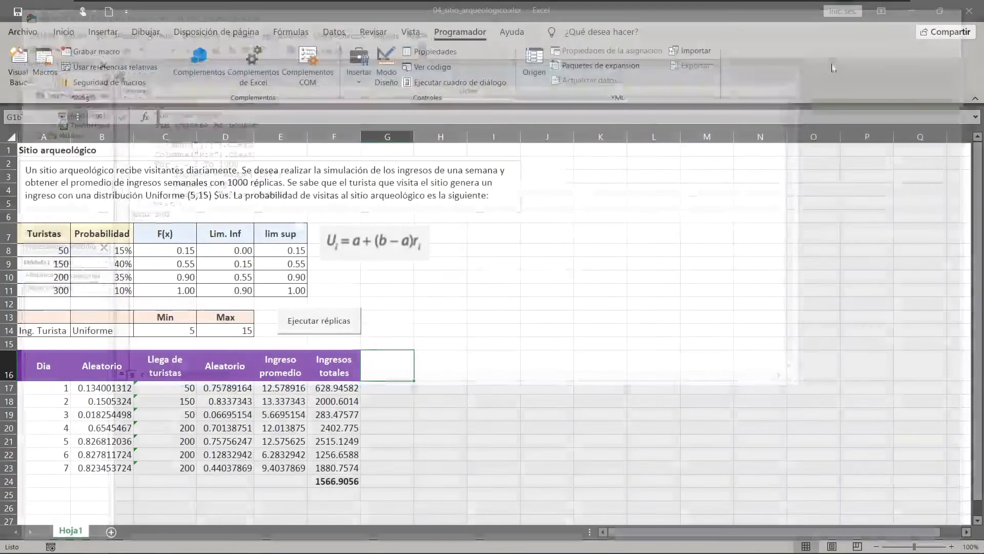
pyautogui.click(487, 274)
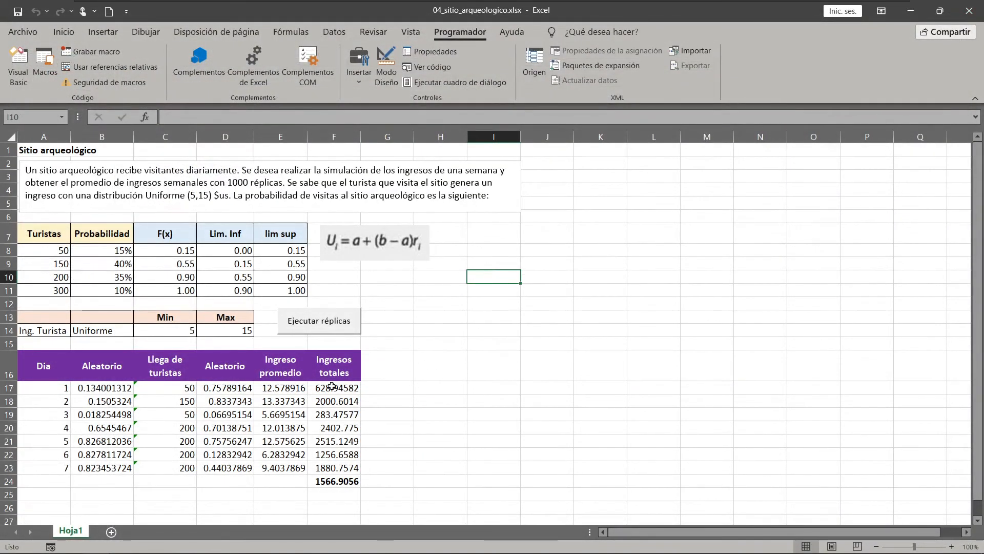
pyautogui.click(301, 327)
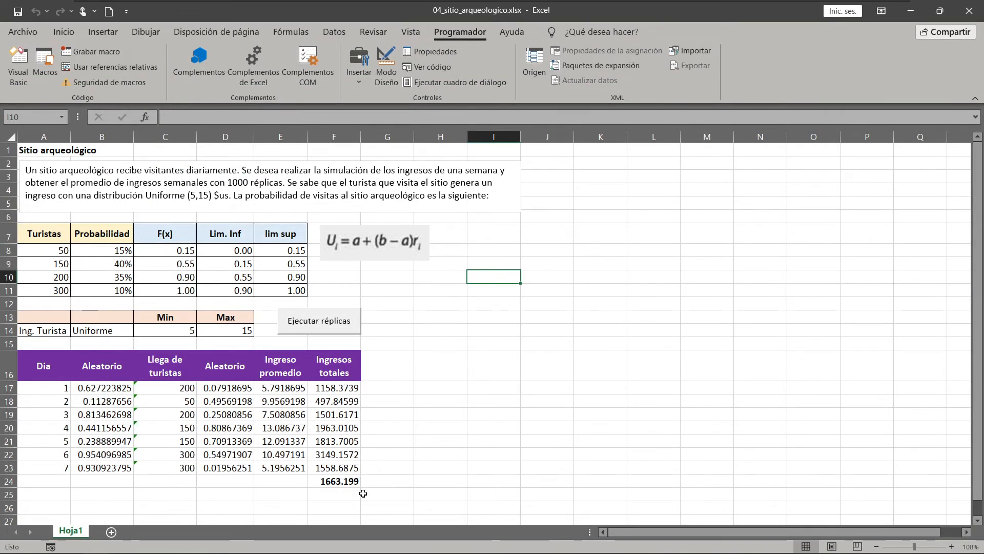
# Format the Ingresos totales values and their average, F17:F24, with the thousands separator style.
pyautogui.moveTo(341, 388); pyautogui.dragTo(346, 483)
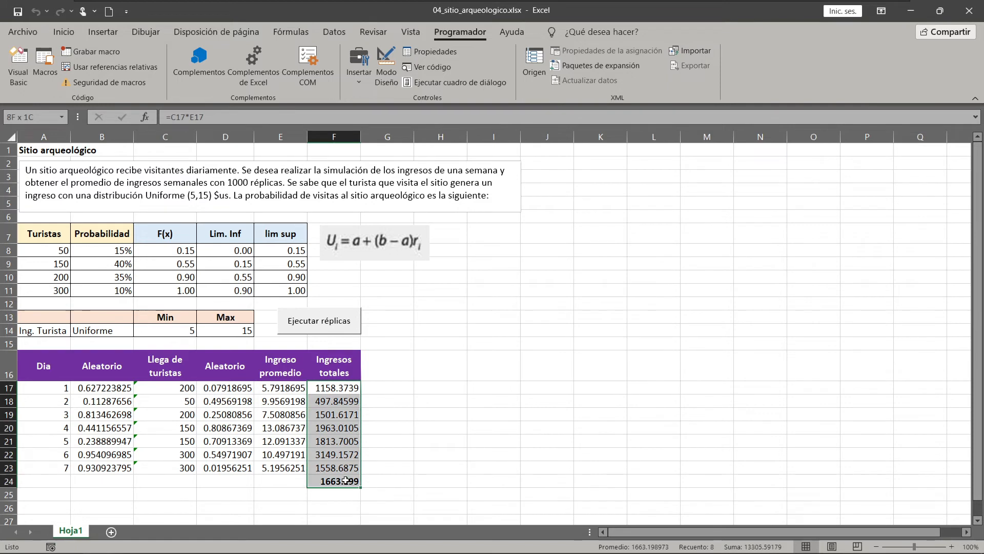
pyautogui.click(64, 32)
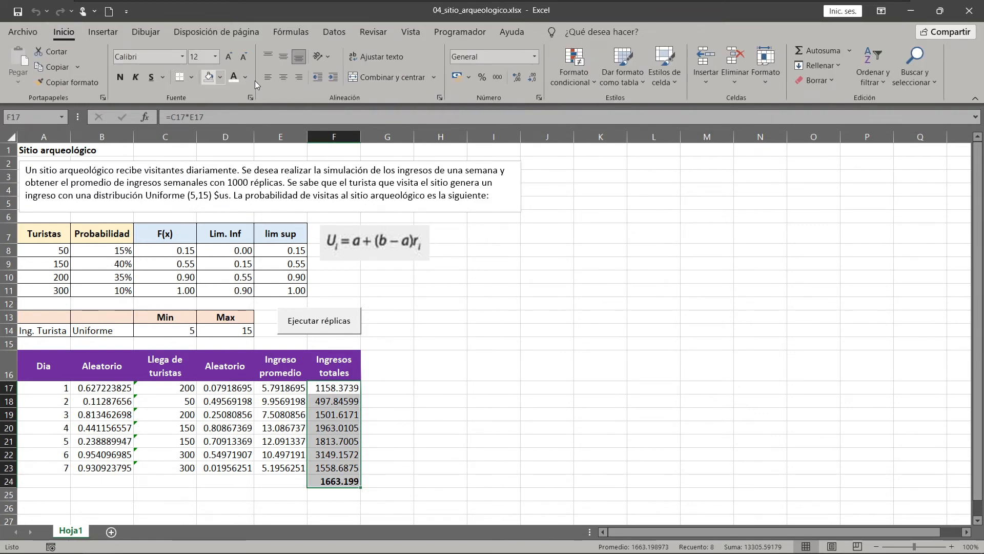
pyautogui.click(498, 77)
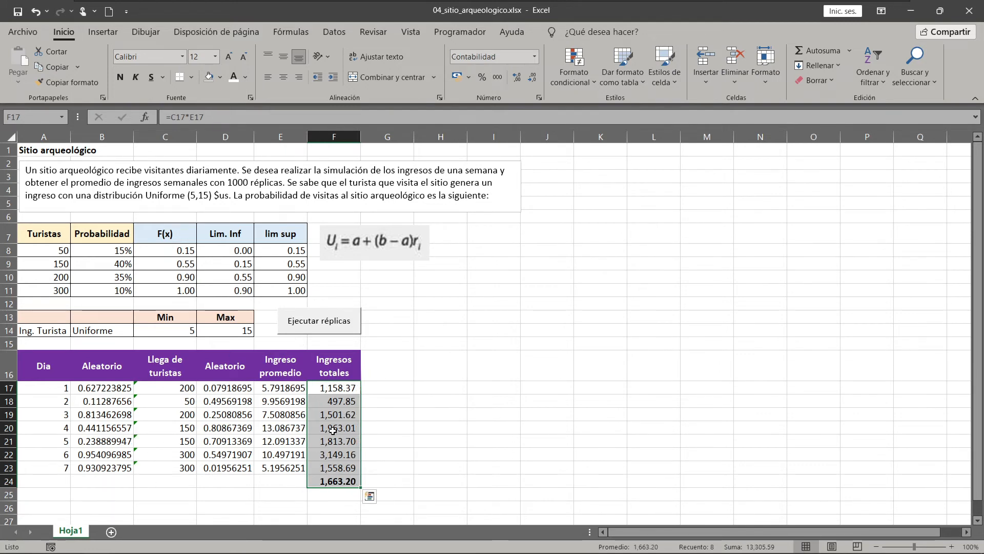
pyautogui.click(383, 415)
# Run the macro with Ejecutar réplicas and review the replications recorded in columns J and K.
pyautogui.click(345, 480)
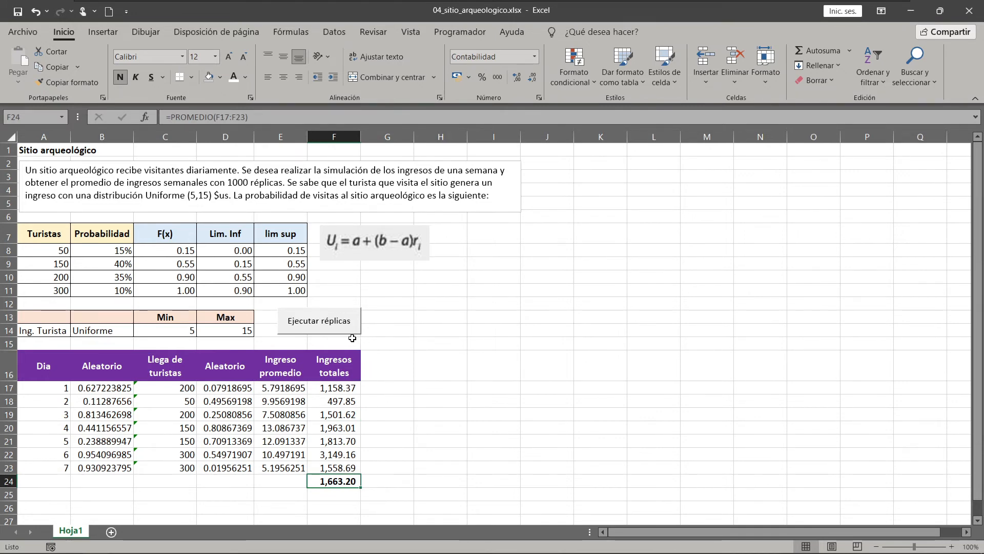
pyautogui.click(329, 327)
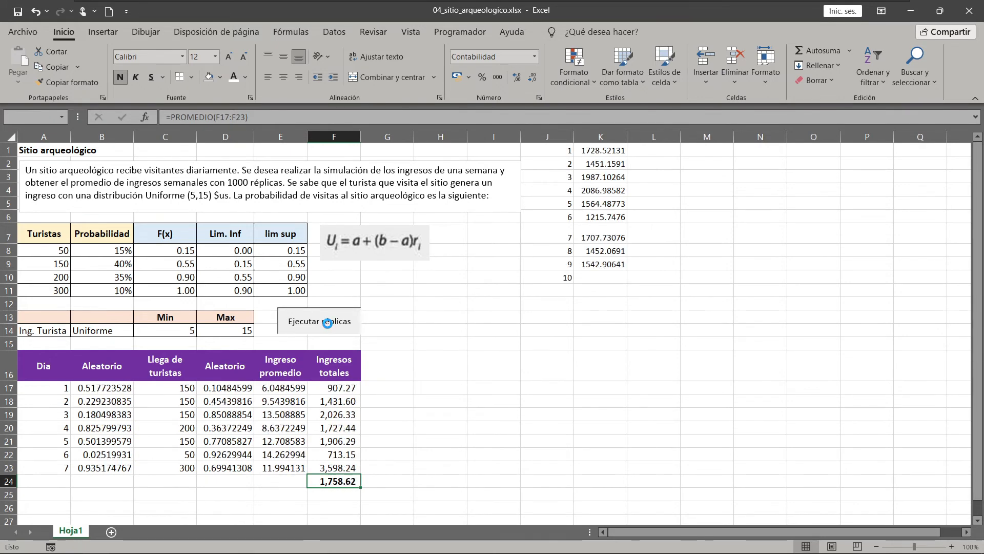
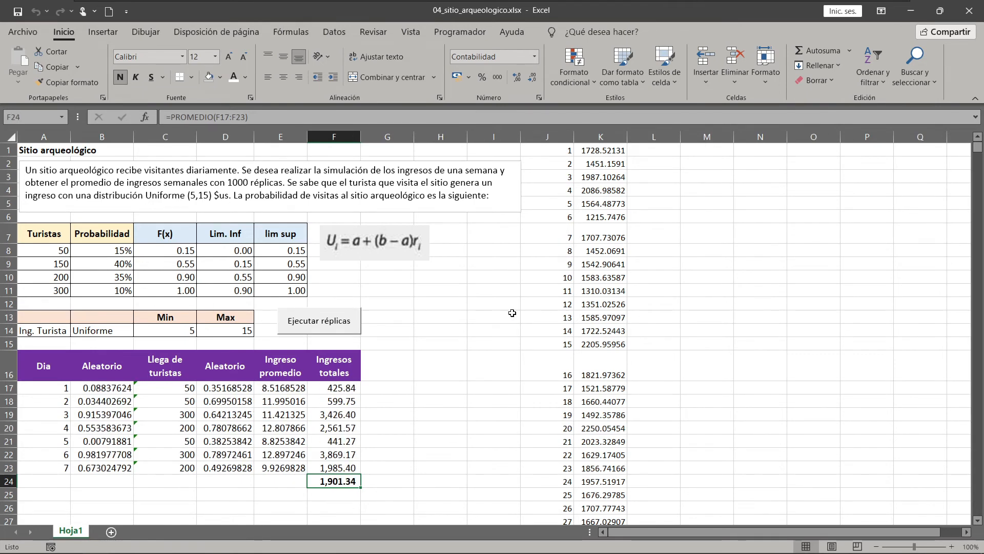
pyautogui.scroll(-3, 650, 431)
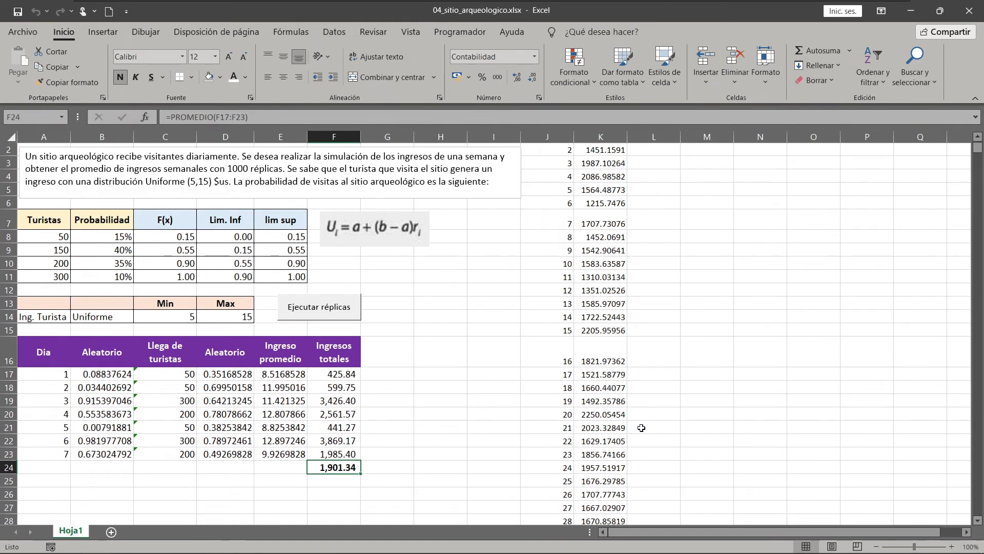
pyautogui.scroll(-2, 664, 414)
pyautogui.scroll(5, 661, 413)
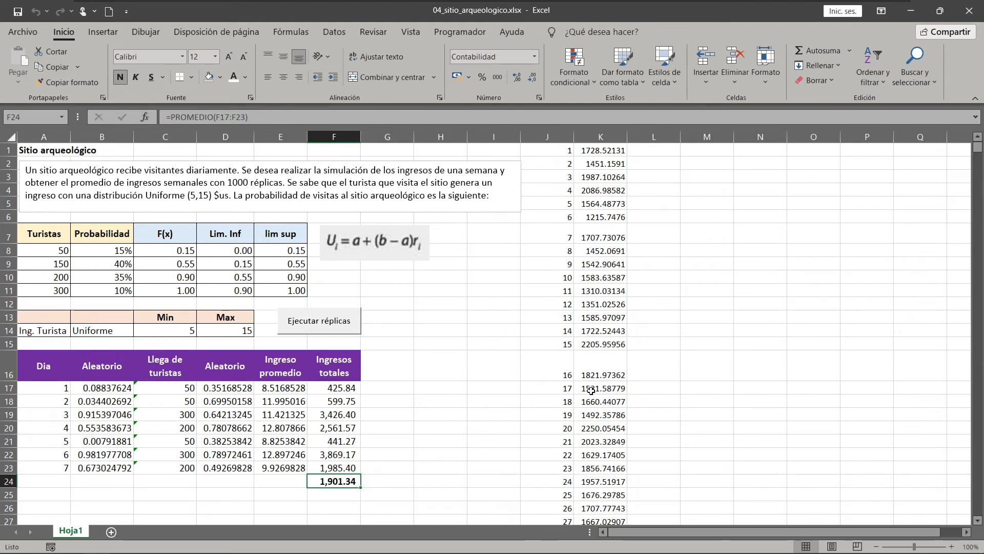
# Move the Ejecutar réplicas button slightly down and to the left, then deselect it.
pyautogui.click(335, 323)
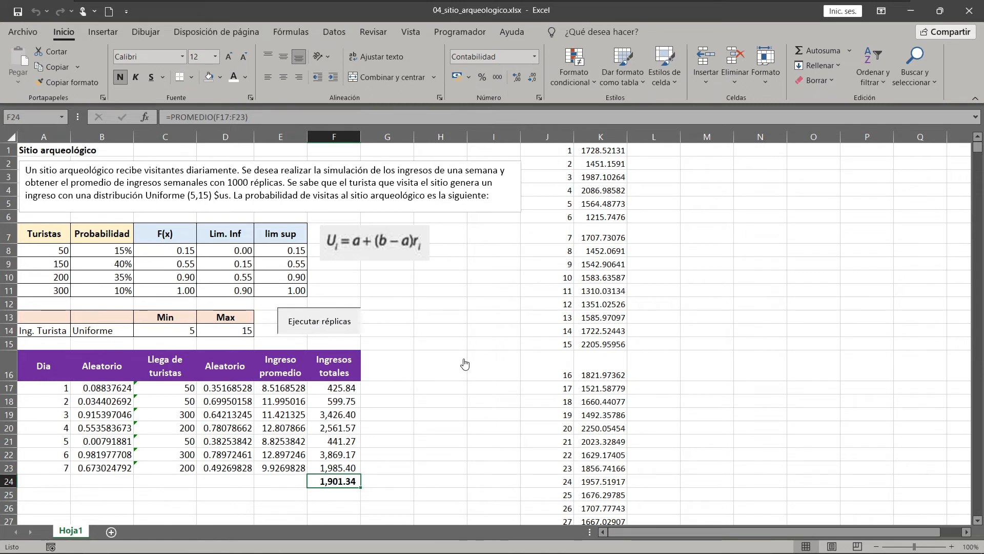
pyautogui.rightClick(343, 329)
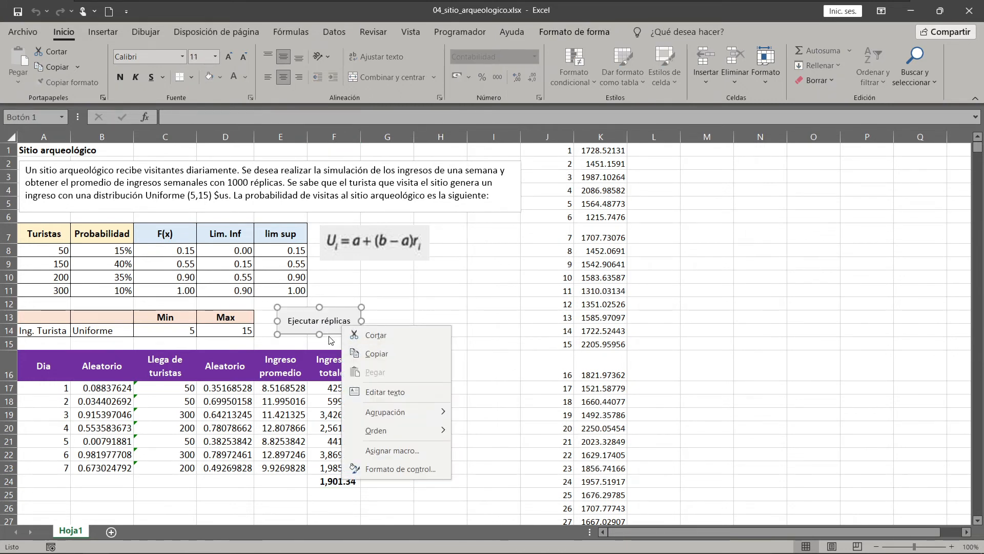
pyautogui.click(328, 335)
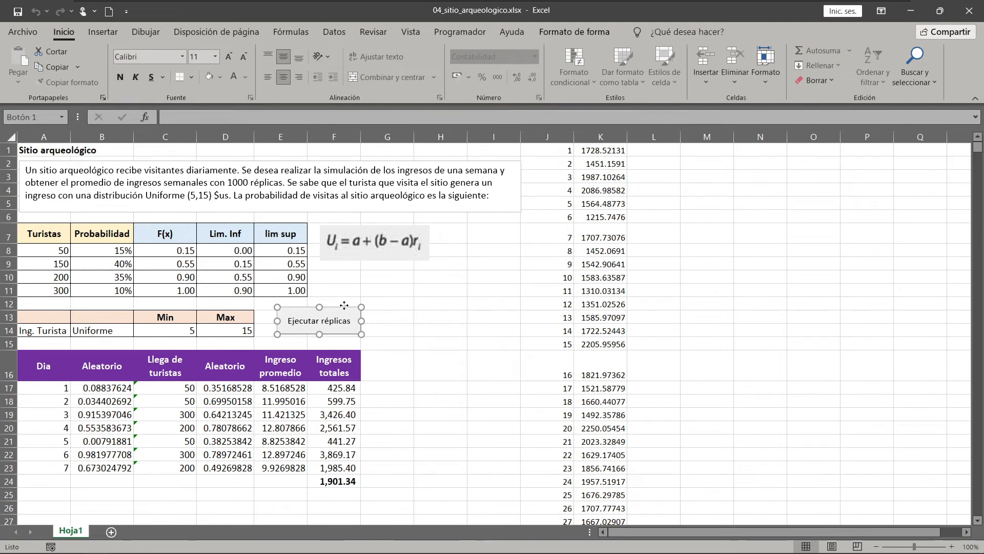
pyautogui.moveTo(344, 305)
pyautogui.mouseDown()
pyautogui.moveTo(323, 311)
pyautogui.moveTo(338, 308)
pyautogui.mouseUp()
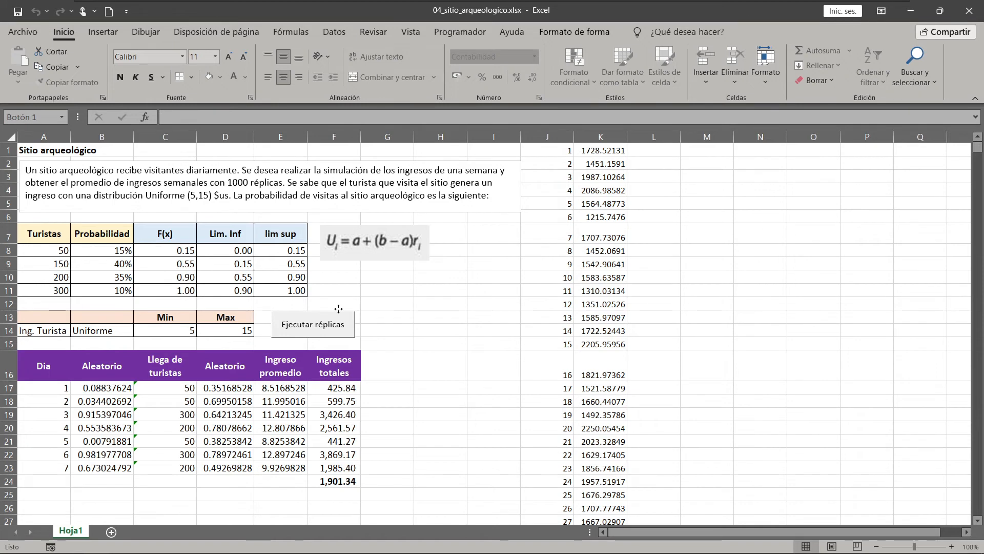
pyautogui.click(395, 331)
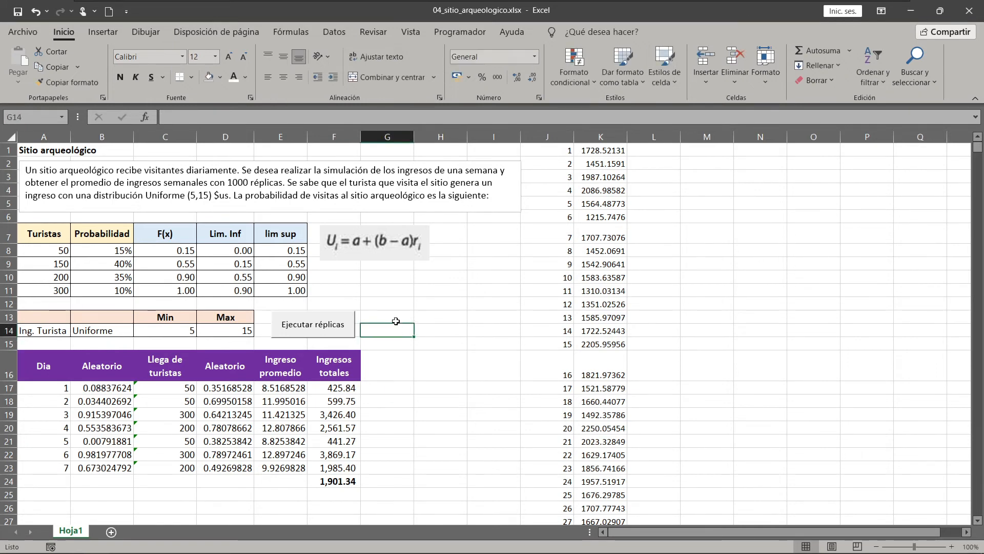
# Enter the heading Replica in cell G13 and make it bold and centered.
pyautogui.click(395, 319)
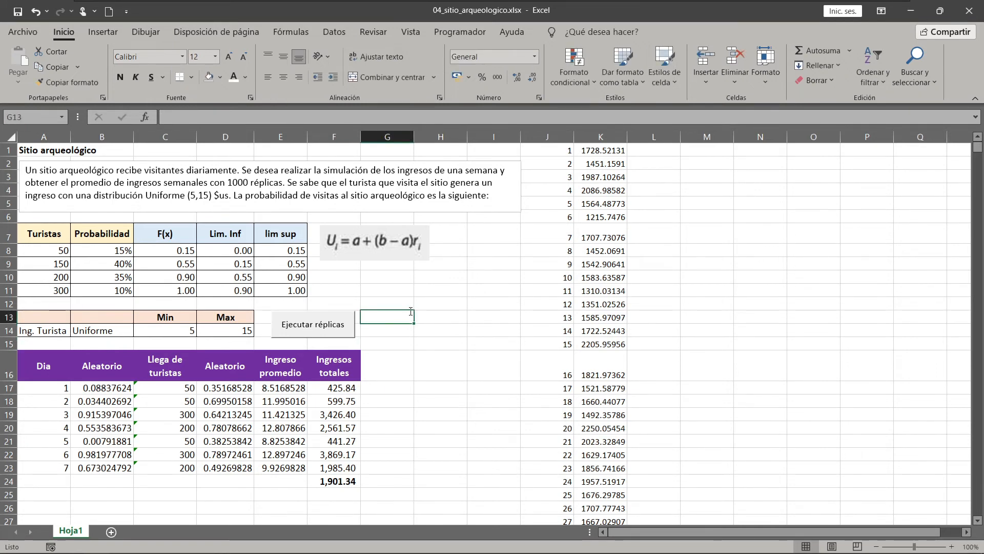
pyautogui.write('Replica')
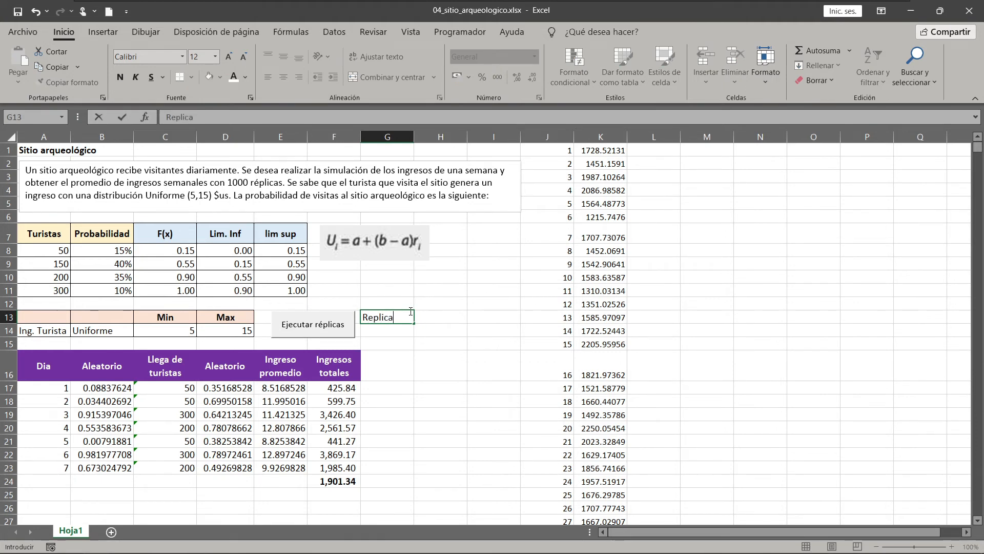
pyautogui.press('Return')
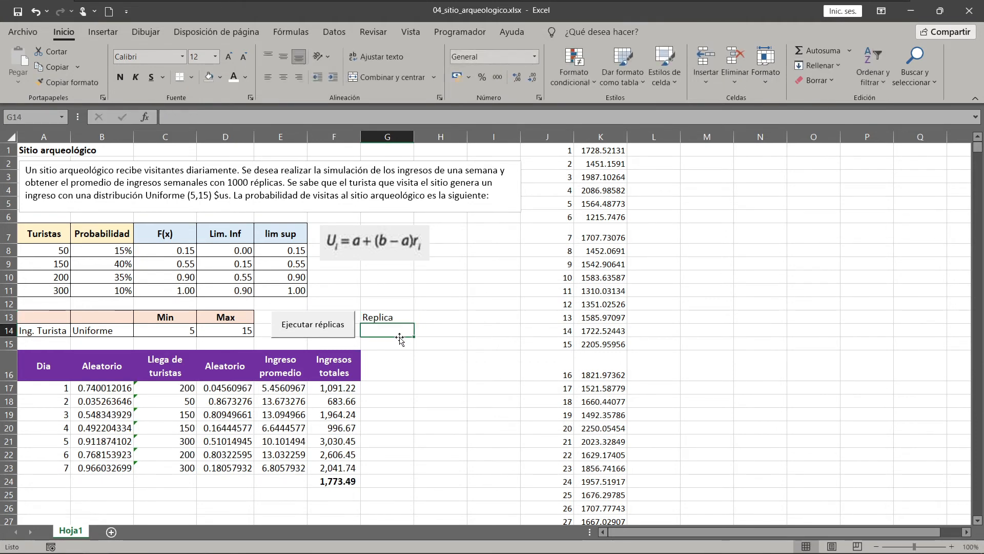
pyautogui.click(391, 319)
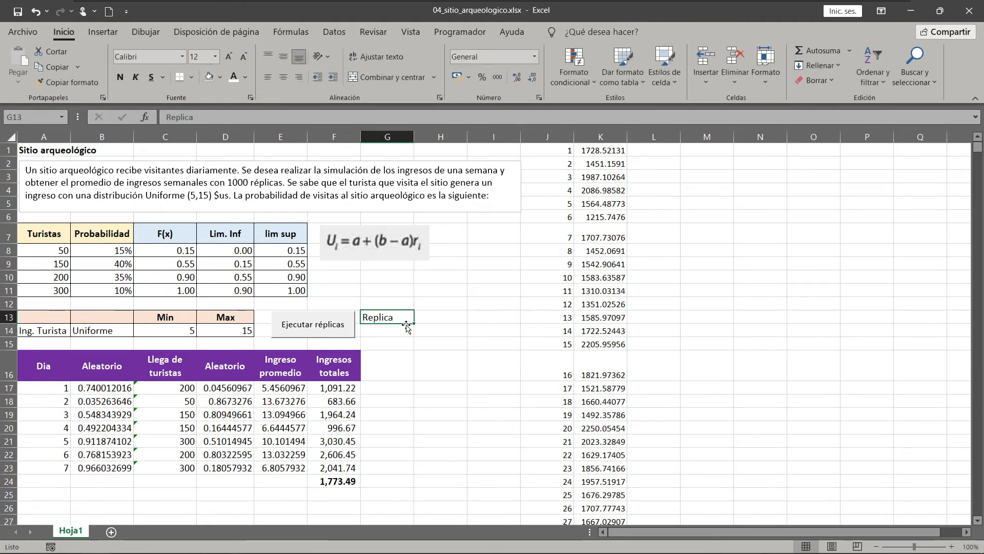
pyautogui.click(120, 78)
pyautogui.click(284, 77)
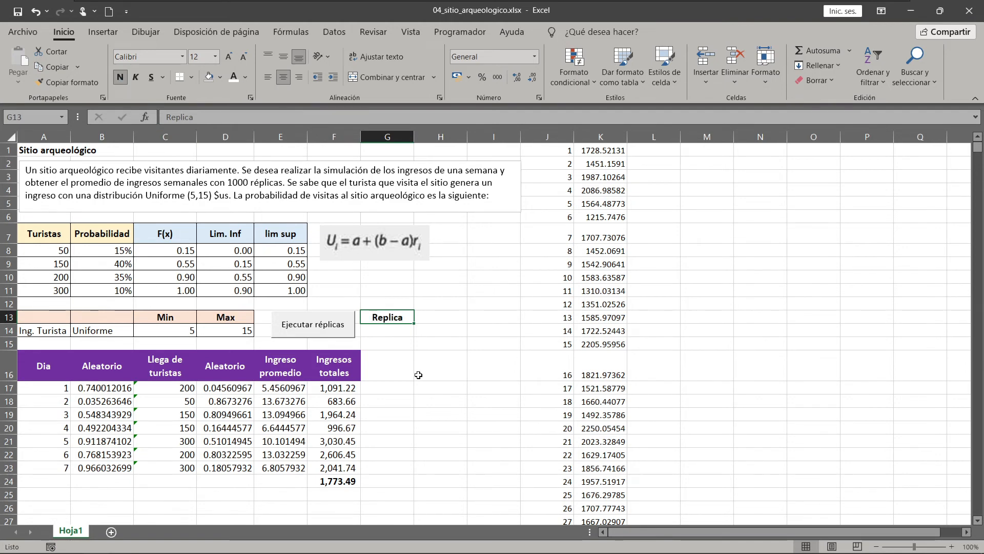
# Select cell G14 below the Replica heading and open the macro ciclos for editing.
pyautogui.click(391, 336)
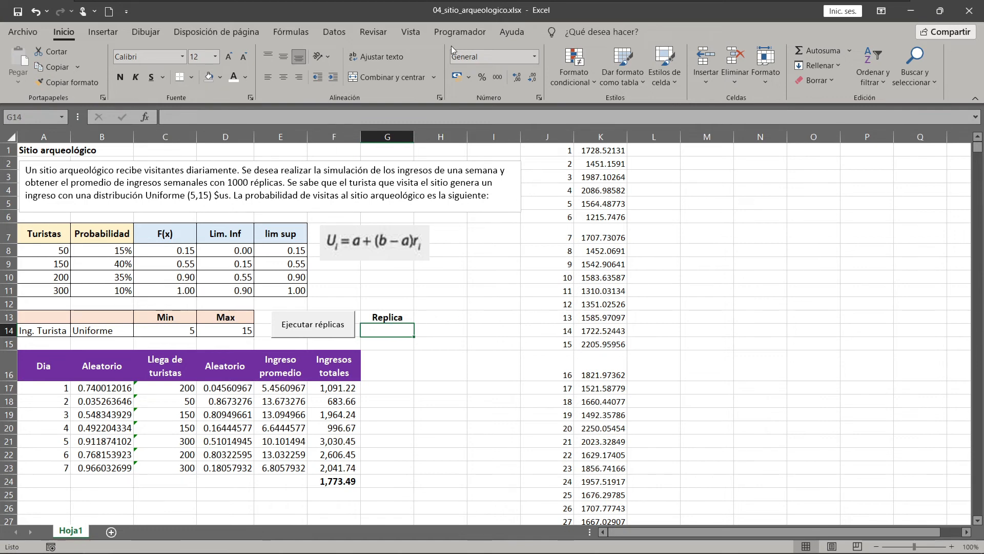
pyautogui.click(465, 33)
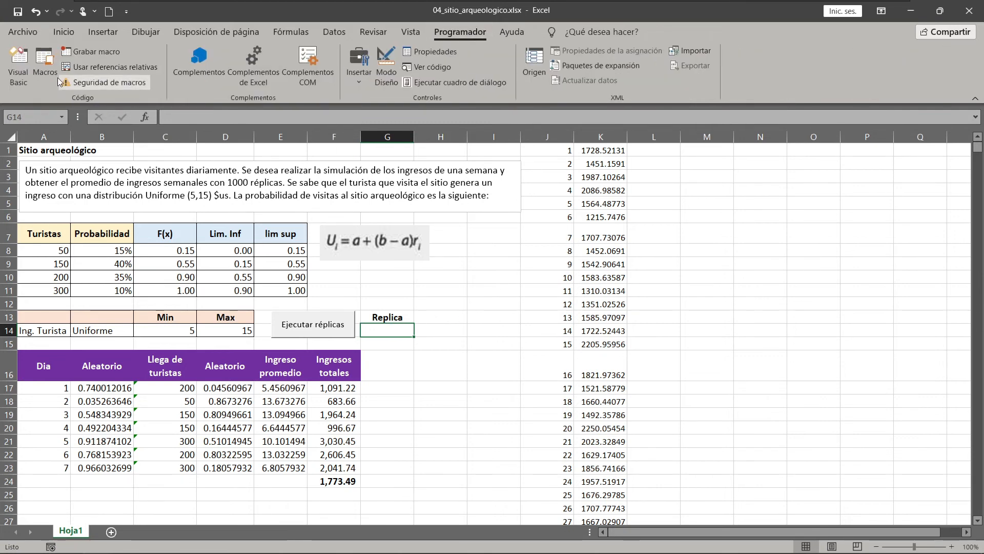
pyautogui.click(45, 66)
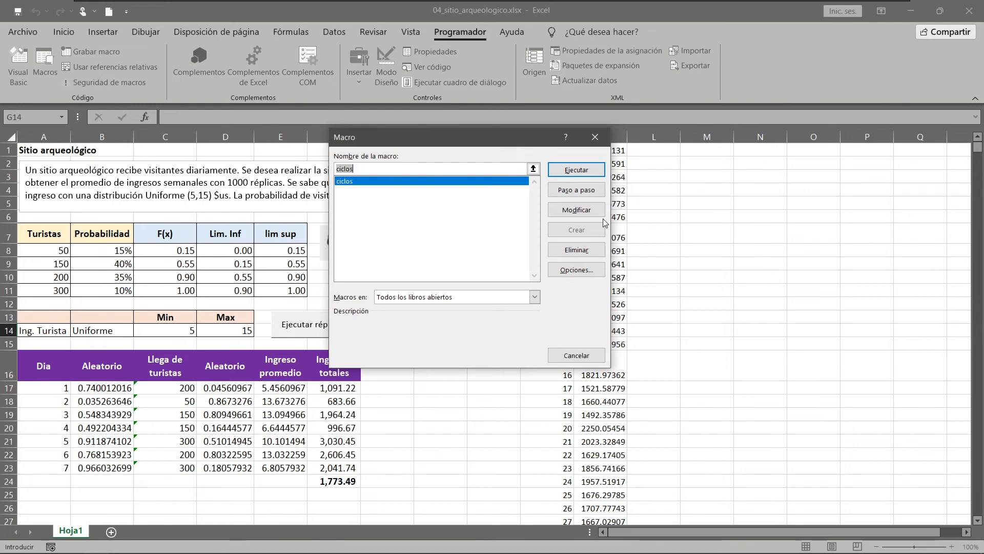
pyautogui.click(576, 210)
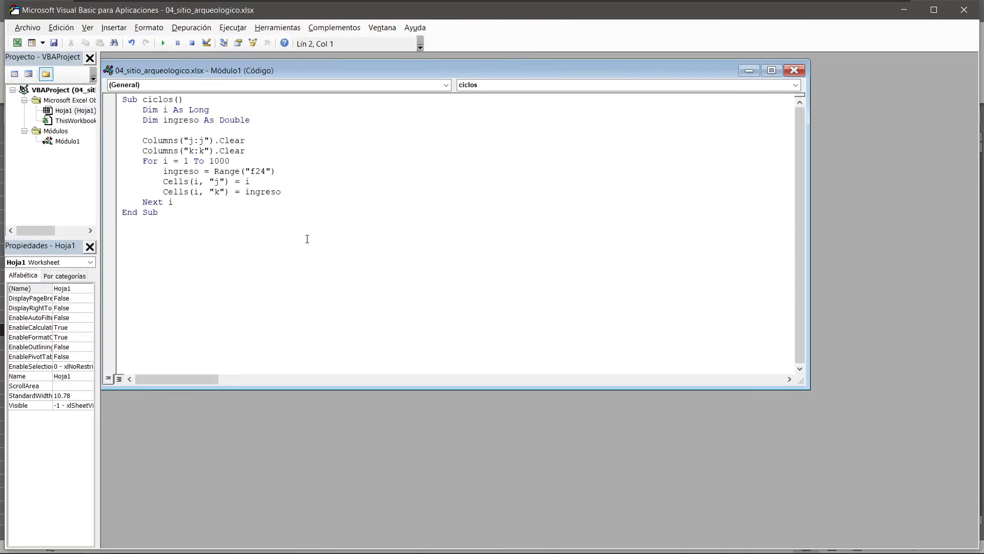
# Add the statement Range("g14") = i below the ingreso assignment in the loop to show the current replication number.
pyautogui.click(293, 171)
pyautogui.press('Return')
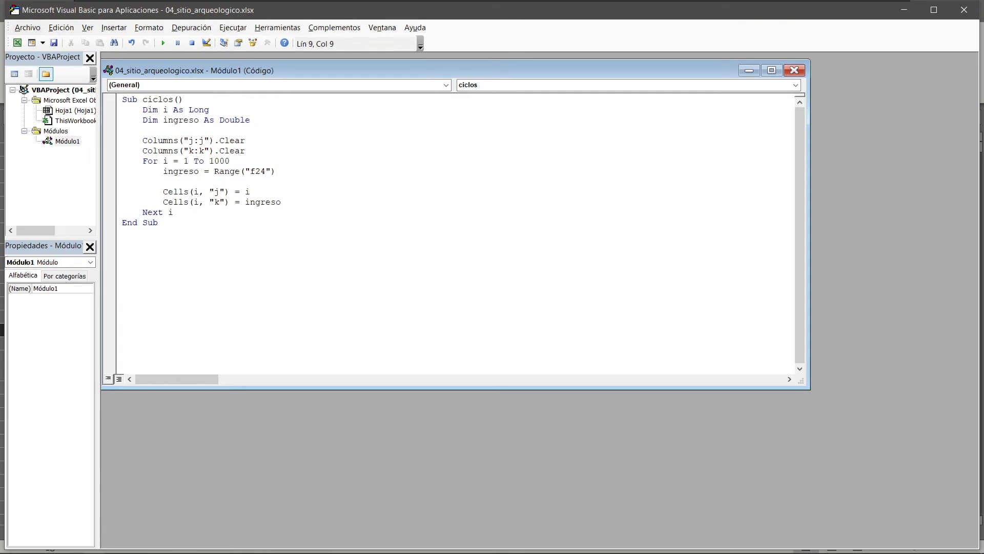
pyautogui.write('Range(""')
pyautogui.click(905, 10)
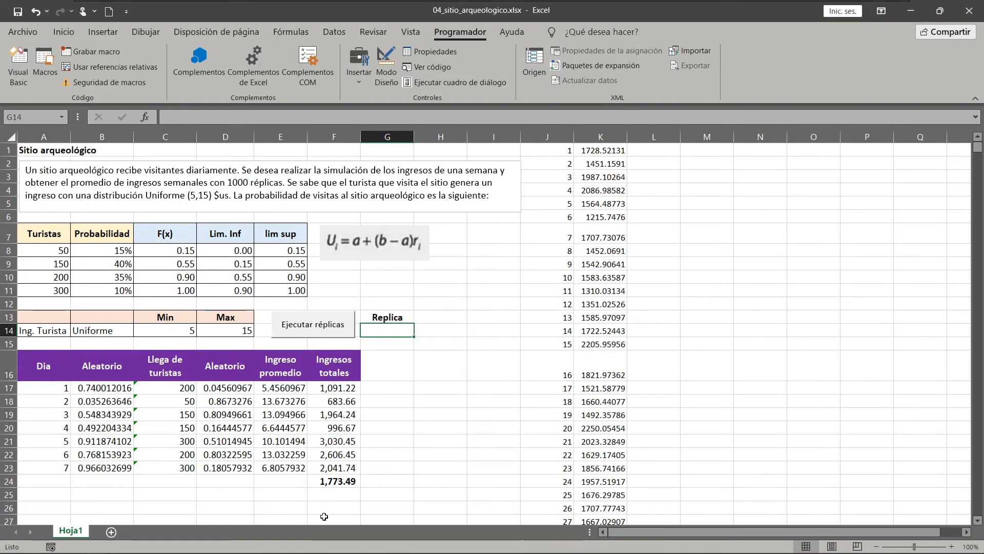
pyautogui.moveTo(92, 553)
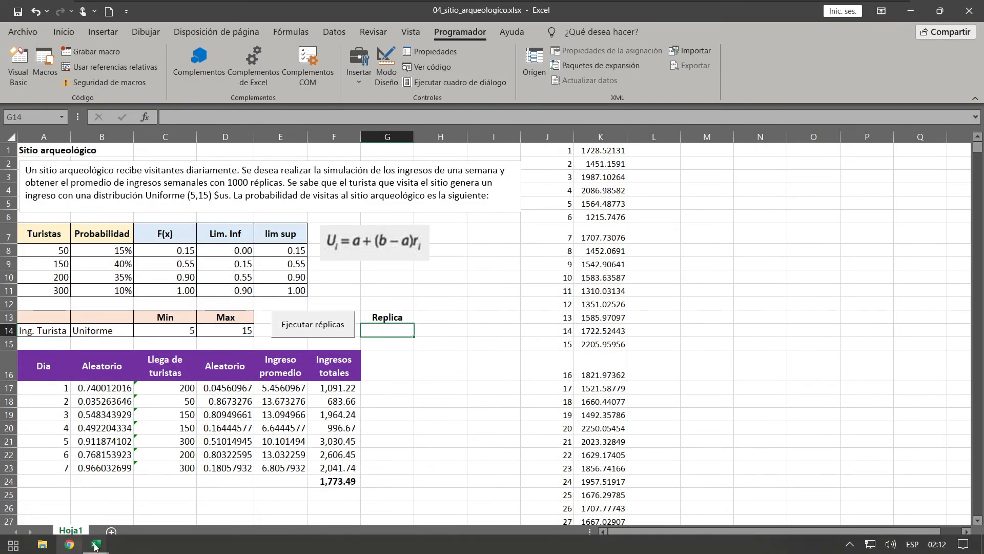
pyautogui.click(194, 495)
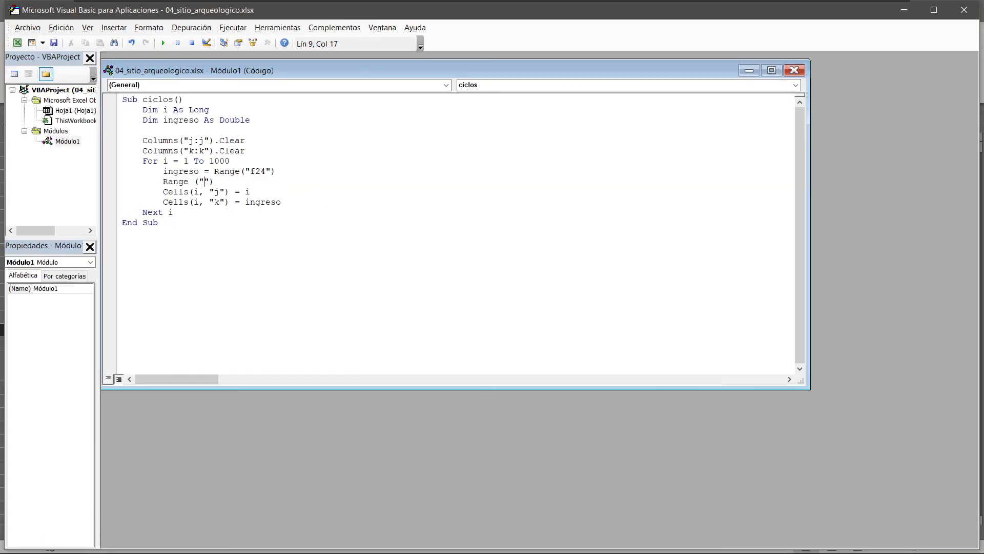
pyautogui.write('g14")')
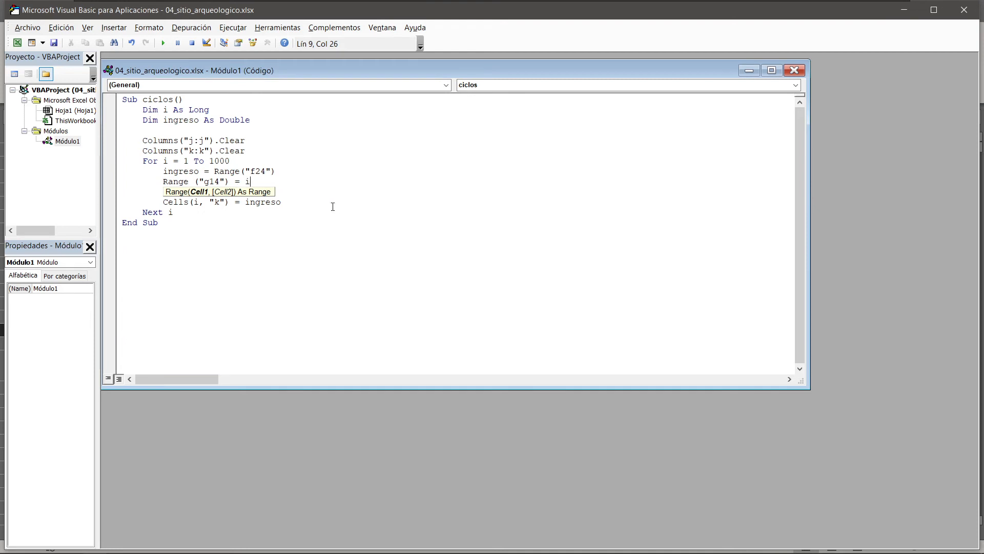
# Close the macro editor and delete the previous results from columns J and K of the worksheet.
pyautogui.click(347, 200)
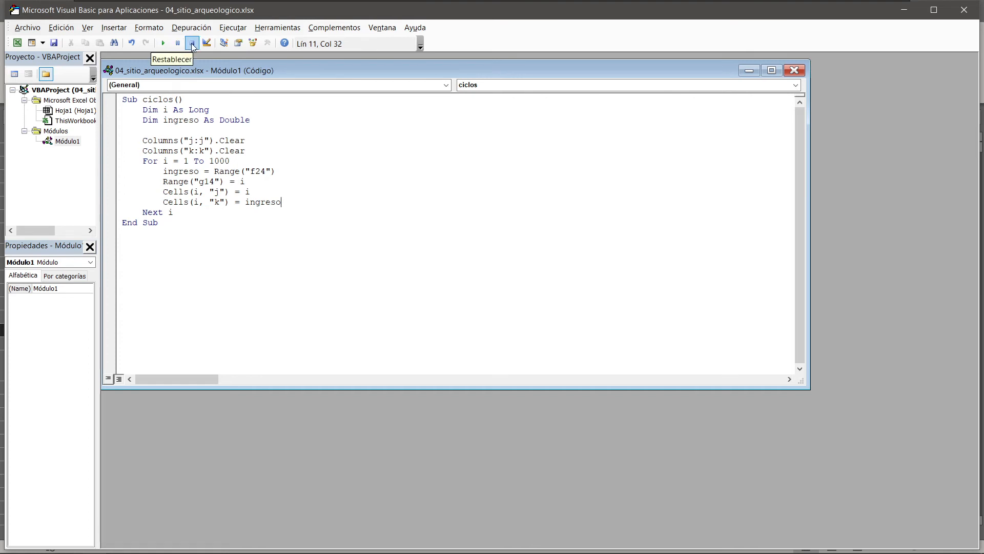
pyautogui.click(963, 10)
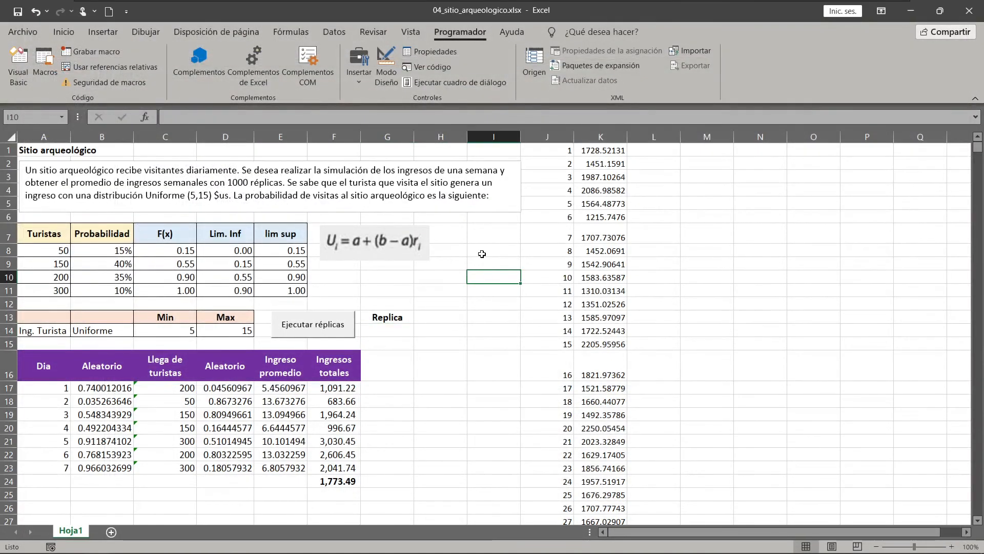
pyautogui.click(390, 336)
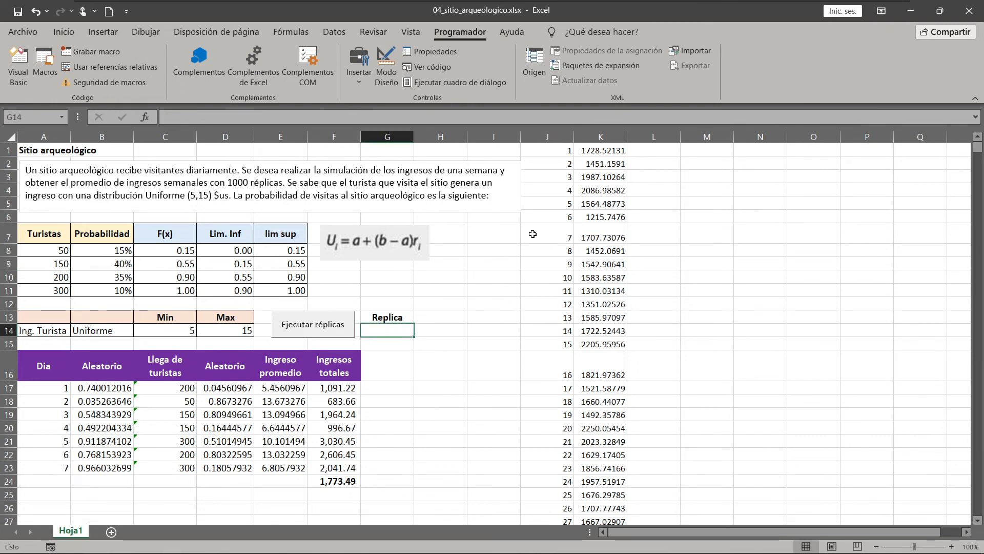
pyautogui.moveTo(547, 136); pyautogui.dragTo(600, 137)
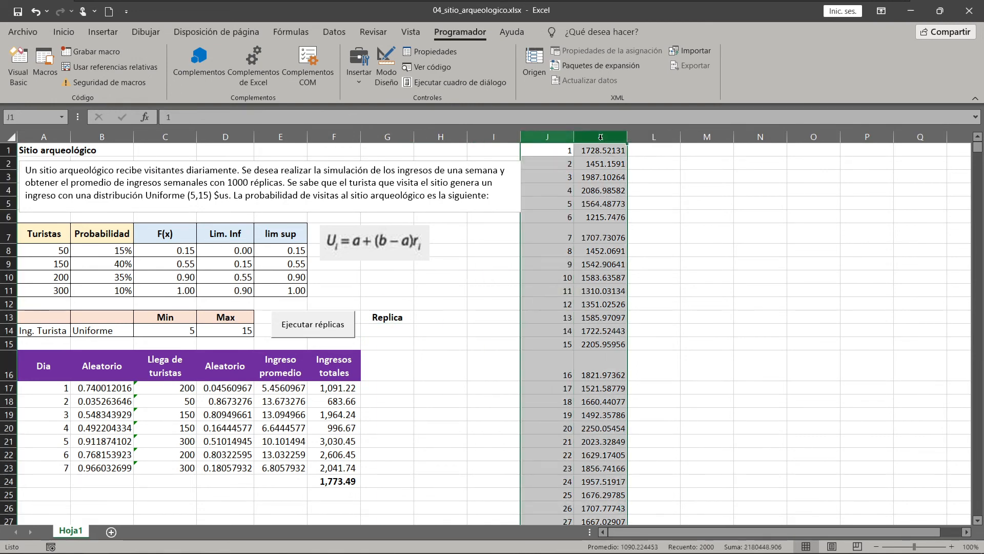
pyautogui.press('Delete')
pyautogui.click(421, 370)
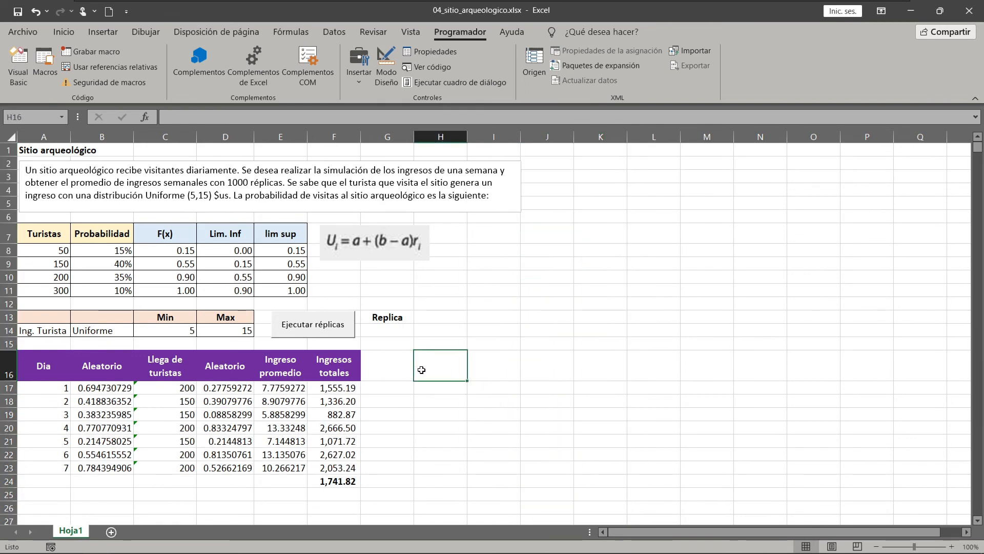
# Run the simulation with the Ejecutar réplicas button and review the replication results in columns J and K.
pyautogui.click(322, 332)
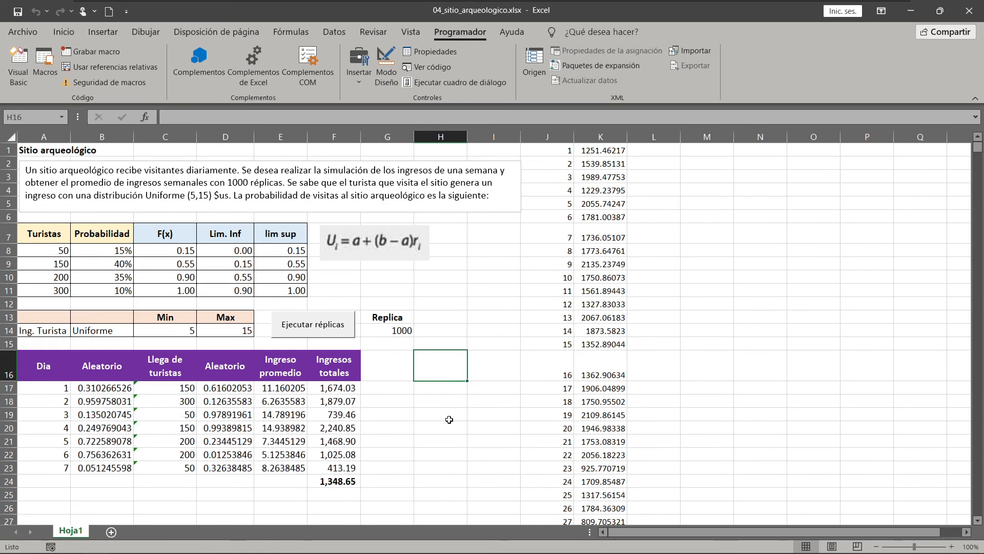
pyautogui.click(490, 346)
pyautogui.scroll(-11, 596, 213)
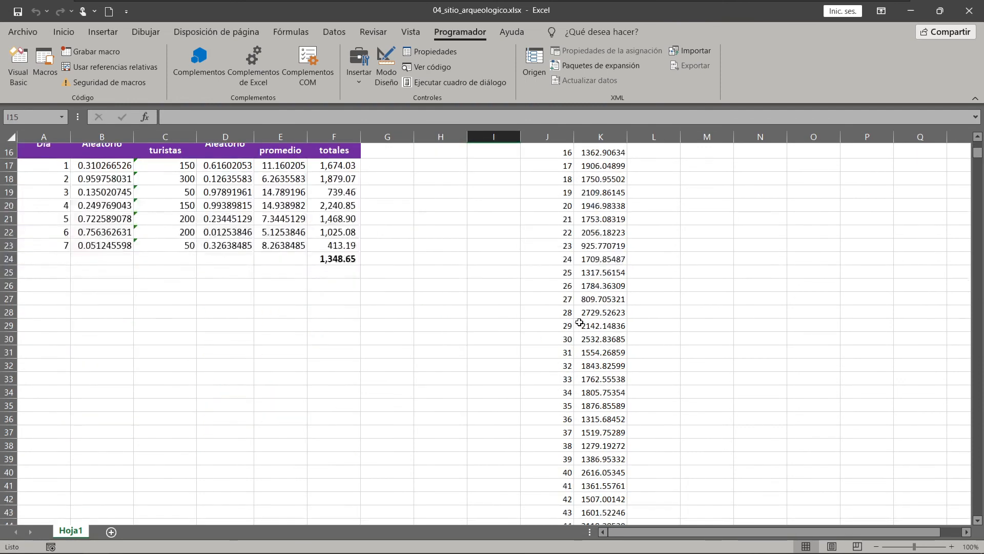
pyautogui.scroll(-2, 574, 323)
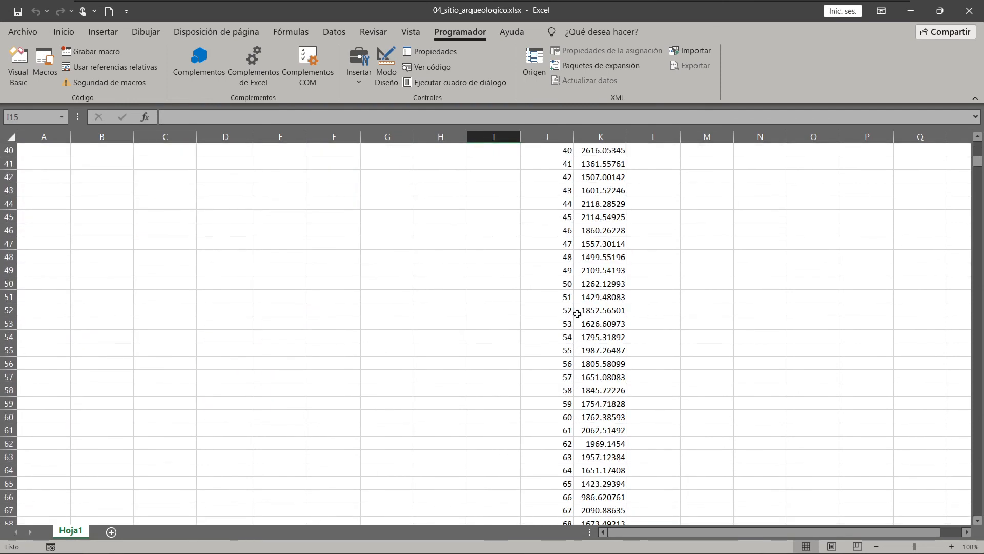
pyautogui.scroll(14, 530, 300)
pyautogui.scroll(-1, 411, 380)
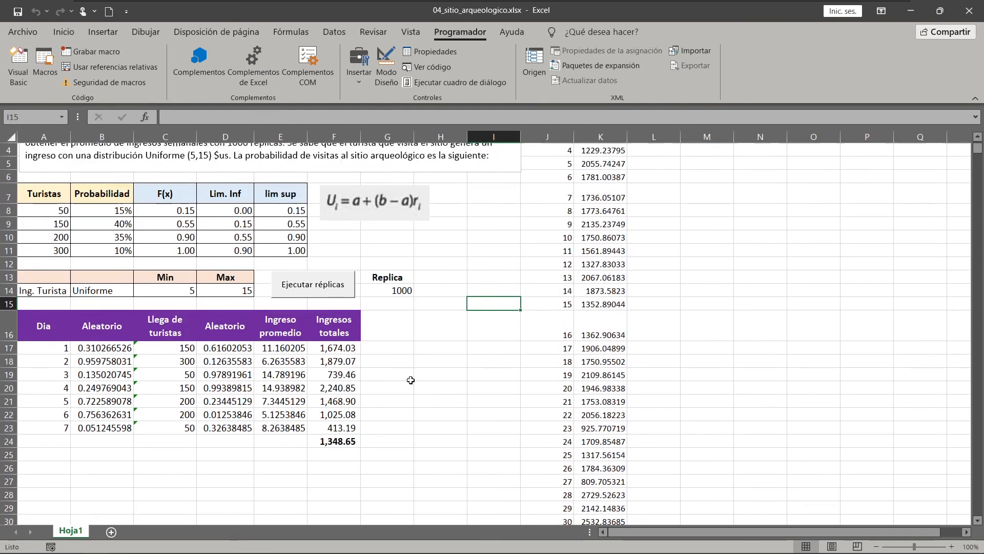
# Enter the label Promedio general in cell A28 below the daily income table.
pyautogui.click(62, 482)
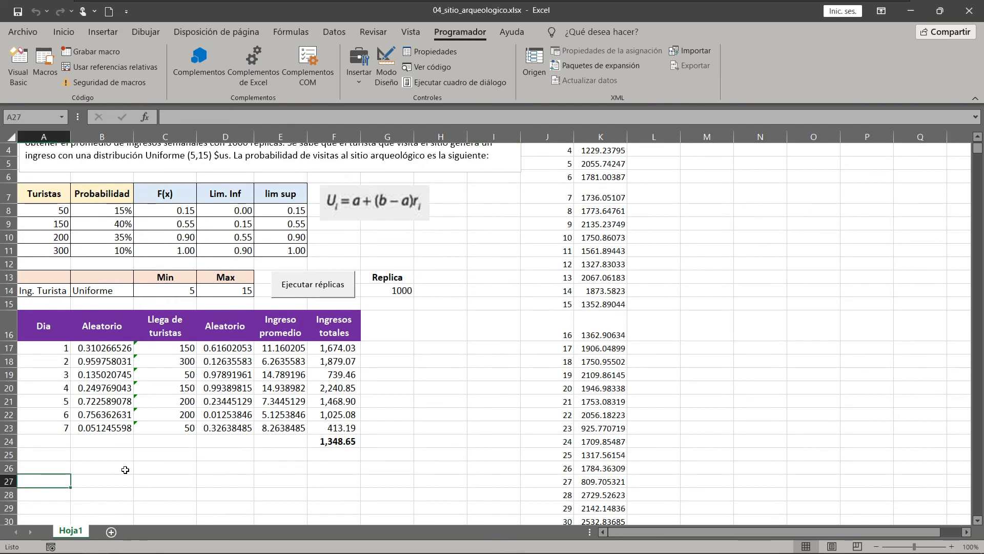
pyautogui.press('Down')
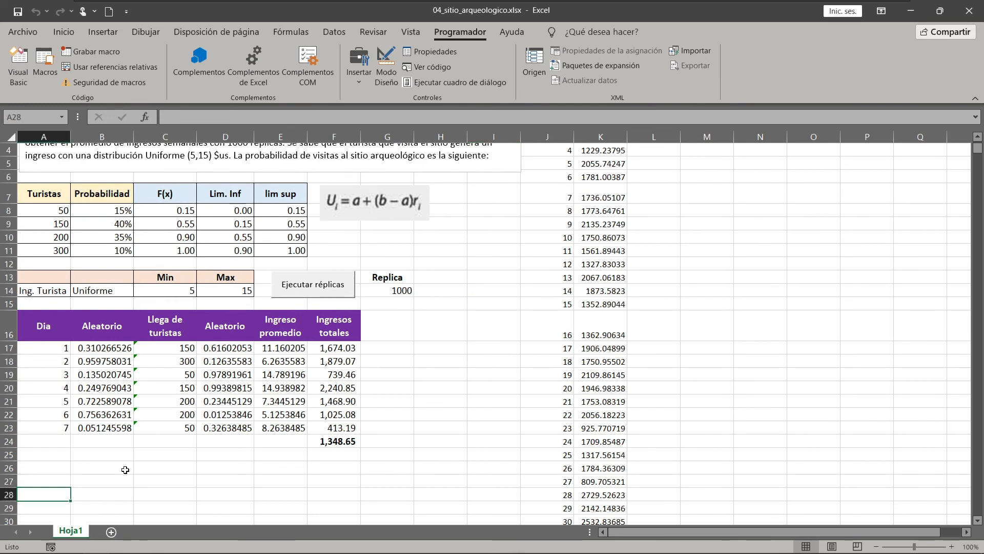
pyautogui.write('Promedio')
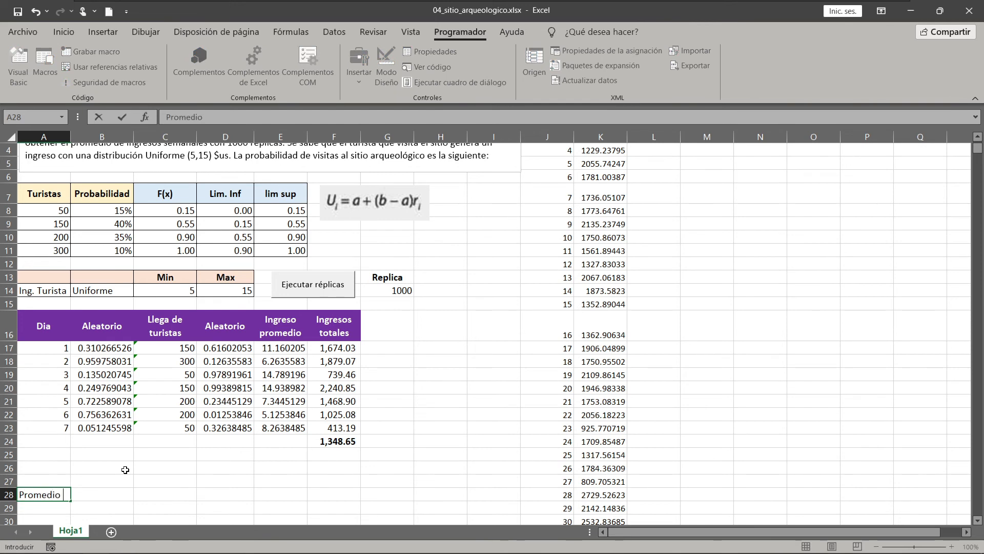
pyautogui.write(' general')
pyautogui.hotkey('ctrl', 'Return')
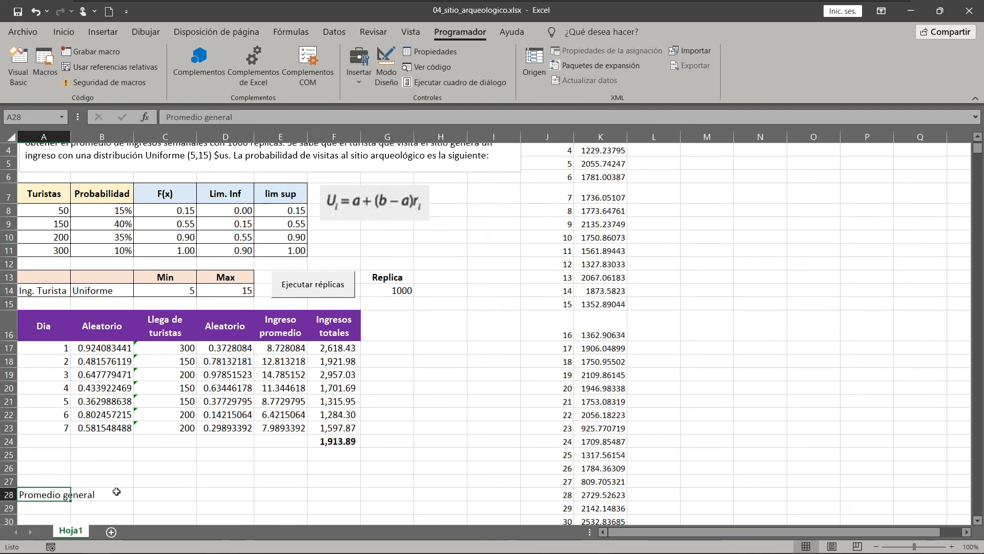
# Copy the label Promedio general from A28 to B28, delete the original, and right-align the copy.
pyautogui.hotkey('ctrl', 'c')
pyautogui.rightClick(116, 491)
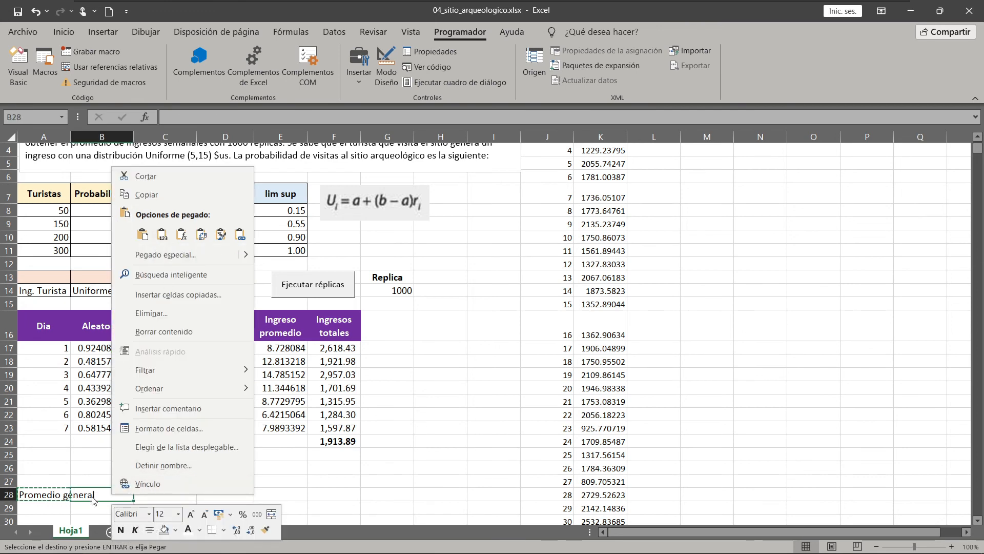
pyautogui.click(93, 500)
pyautogui.press('Return')
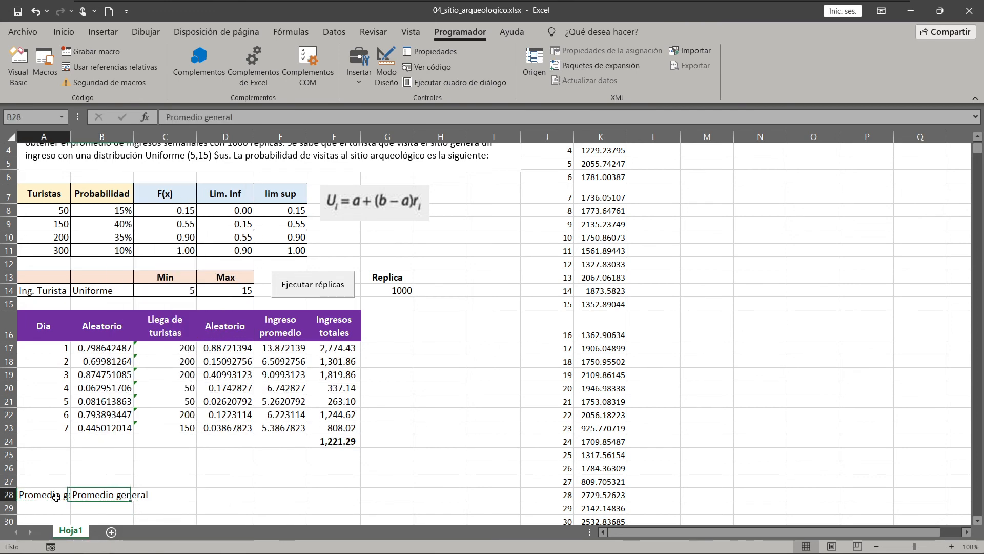
pyautogui.click(56, 497)
pyautogui.press('Delete')
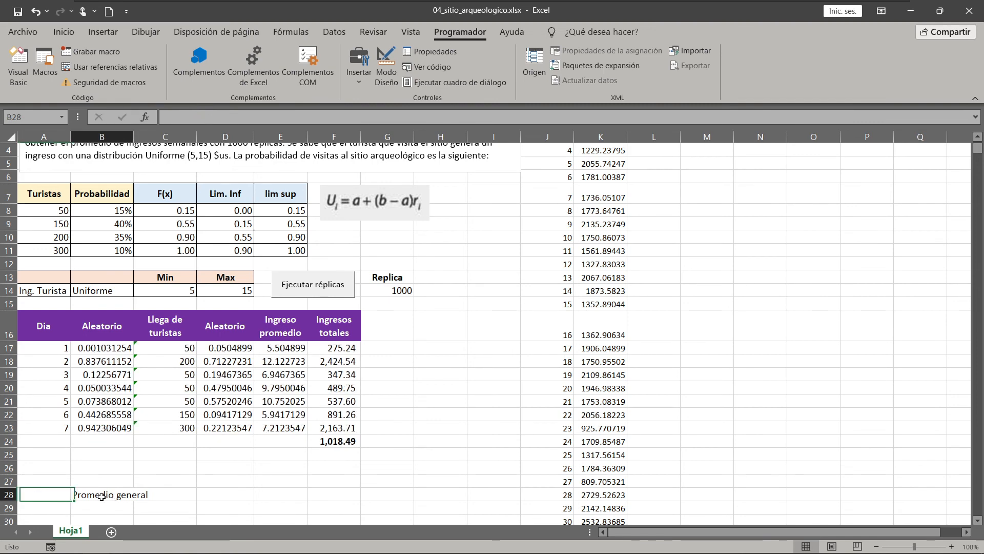
pyautogui.click(101, 497)
pyautogui.click(68, 36)
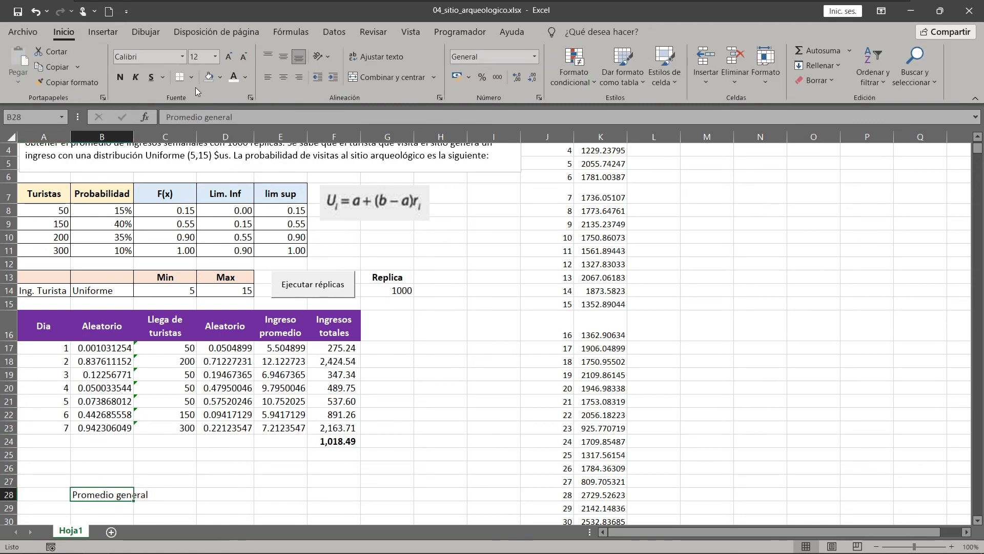
pyautogui.click(300, 77)
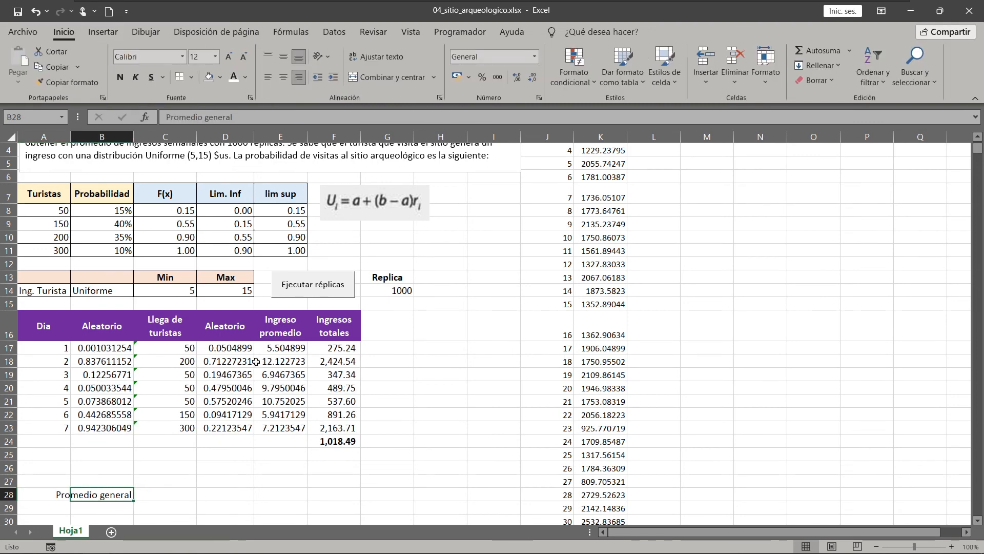
# Calculate the overall average income in cell C28 with the formula =PROMEDIO(K1:K1000).
pyautogui.click(168, 494)
pyautogui.write('=')
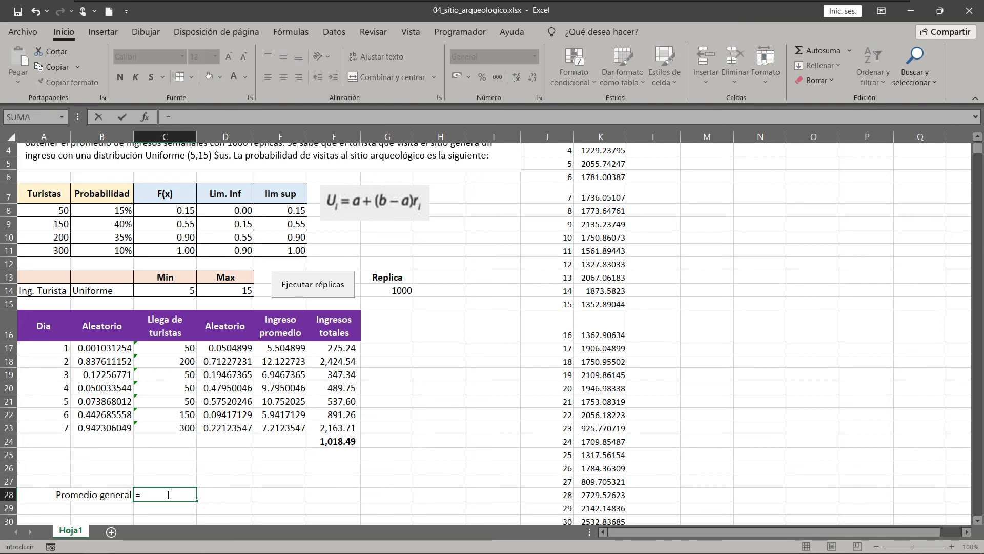
pyautogui.write('promedio(')
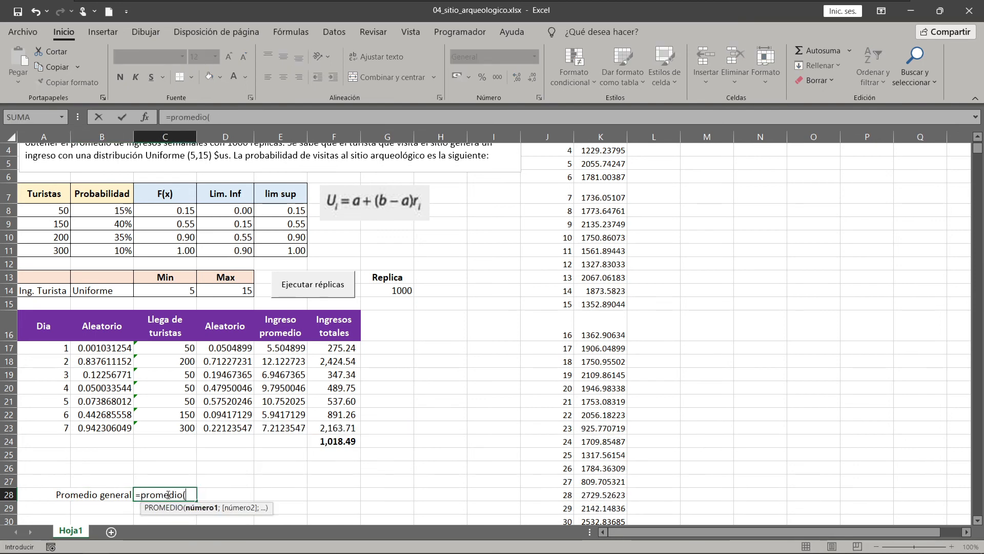
pyautogui.scroll(1, 582, 273)
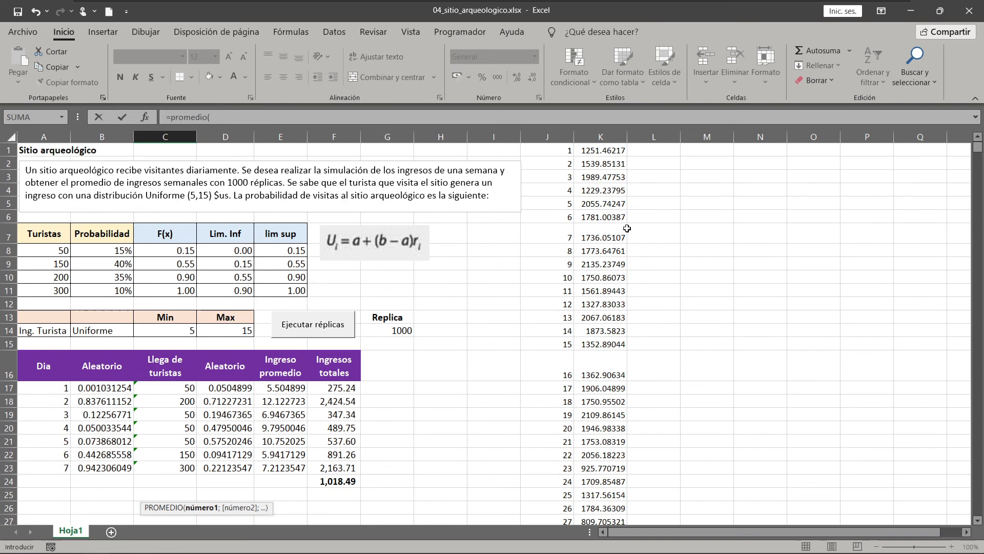
pyautogui.click(606, 152)
pyautogui.hotkey('ctrl', 'shift', 'Down')
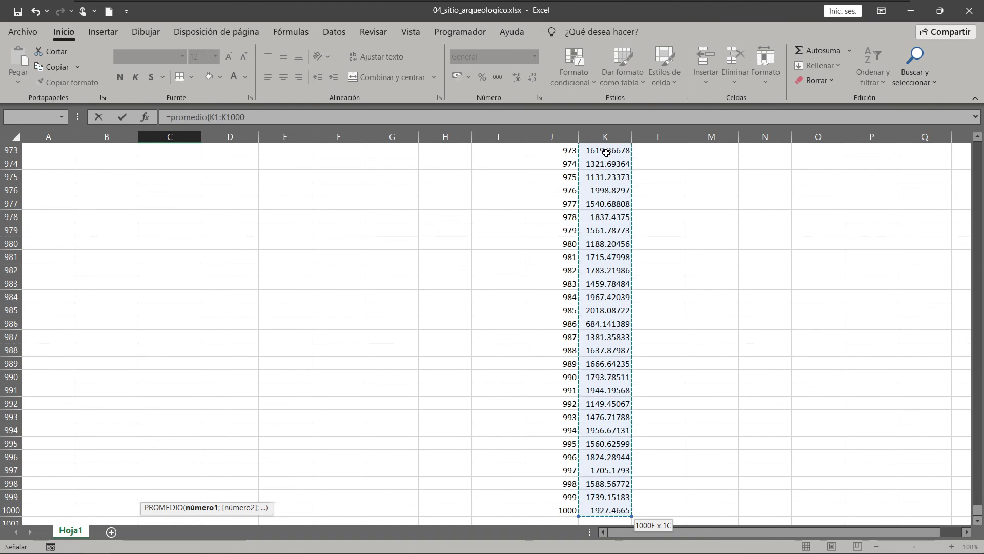
pyautogui.write(')')
pyautogui.press('Return')
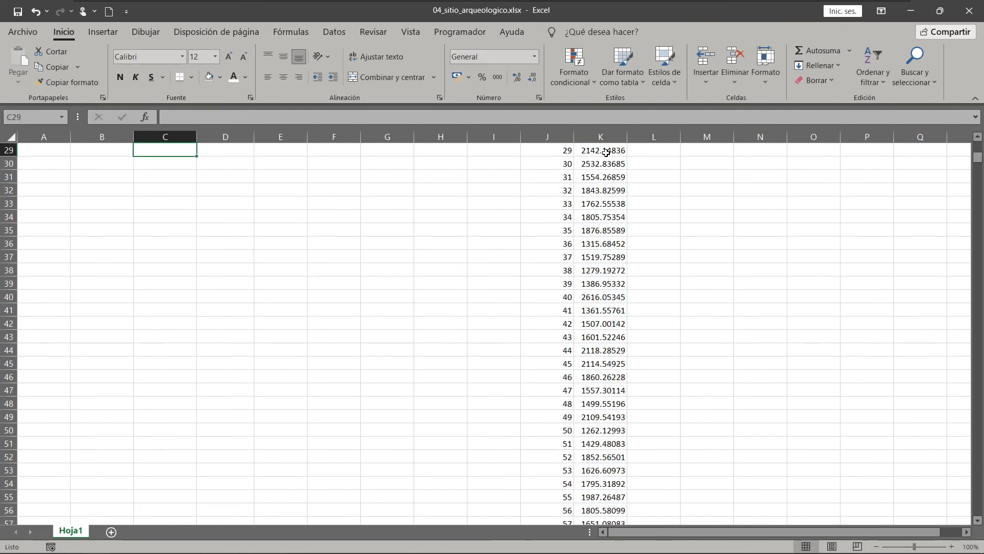
pyautogui.scroll(7, 184, 210)
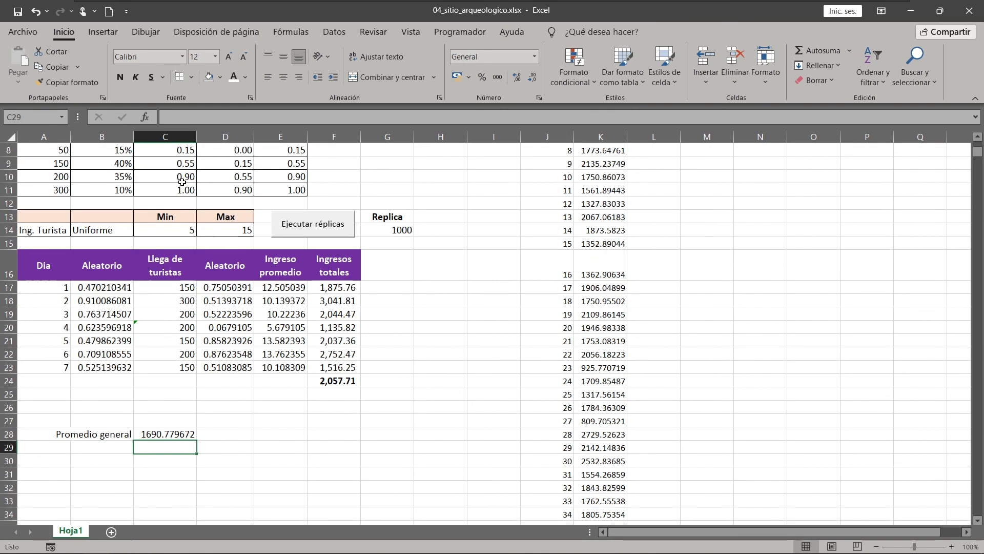
pyautogui.scroll(1, 182, 182)
pyautogui.scroll(-1, 213, 402)
pyautogui.click(190, 433)
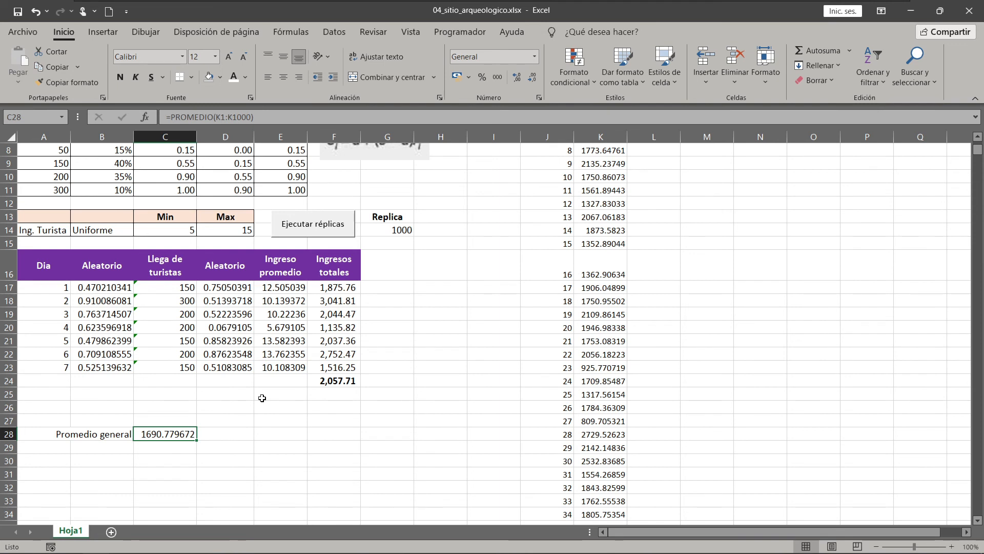
# Enter the label Desv. Estándar: in cell B29 and right-align it.
pyautogui.click(103, 447)
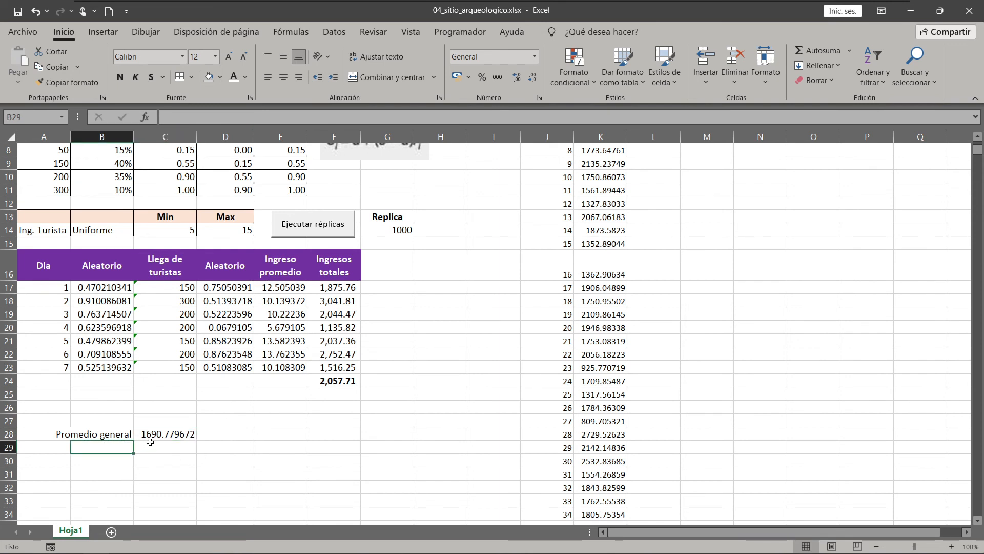
pyautogui.write('Desvi')
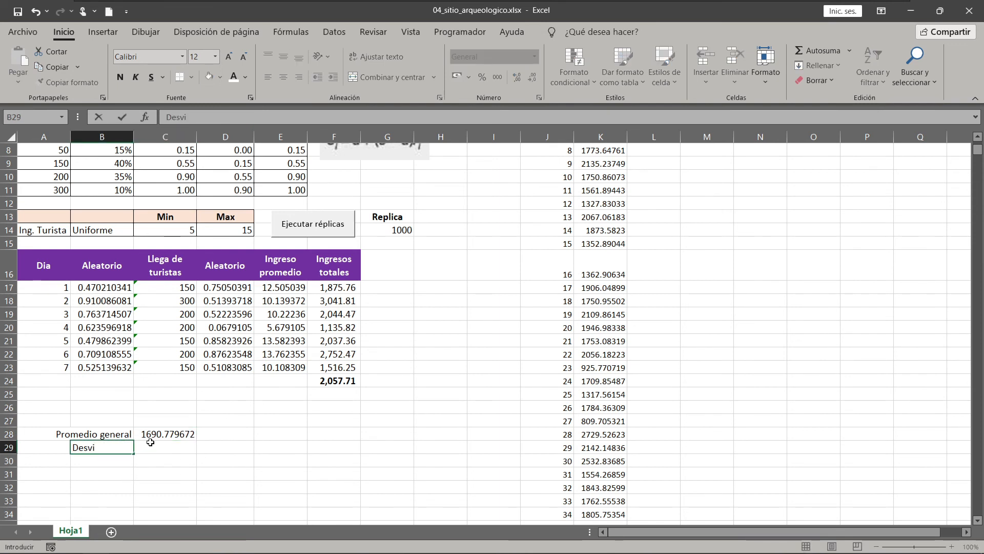
pyautogui.write('v. standaer')
pyautogui.press('BackSpace')
pyautogui.press('BackSpace')
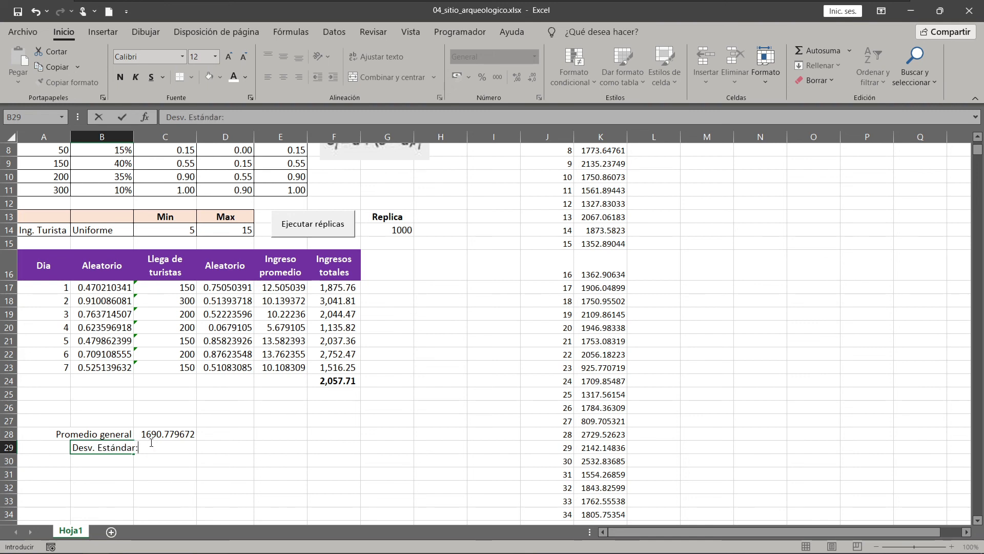
pyautogui.hotkey('ctrl', 'Return')
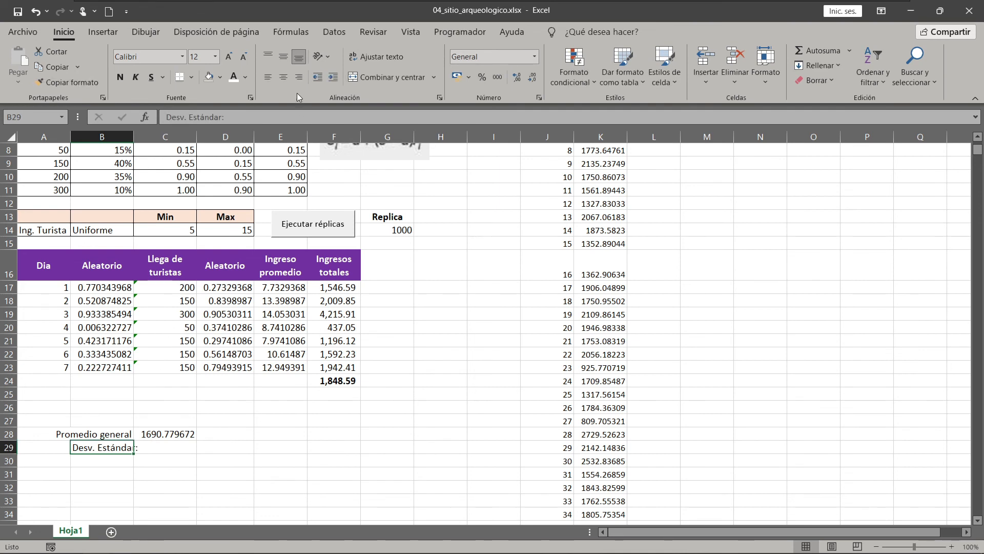
pyautogui.click(300, 79)
# Add a colon at the end of the label in B28 so it reads Promedio general:.
pyautogui.click(114, 437)
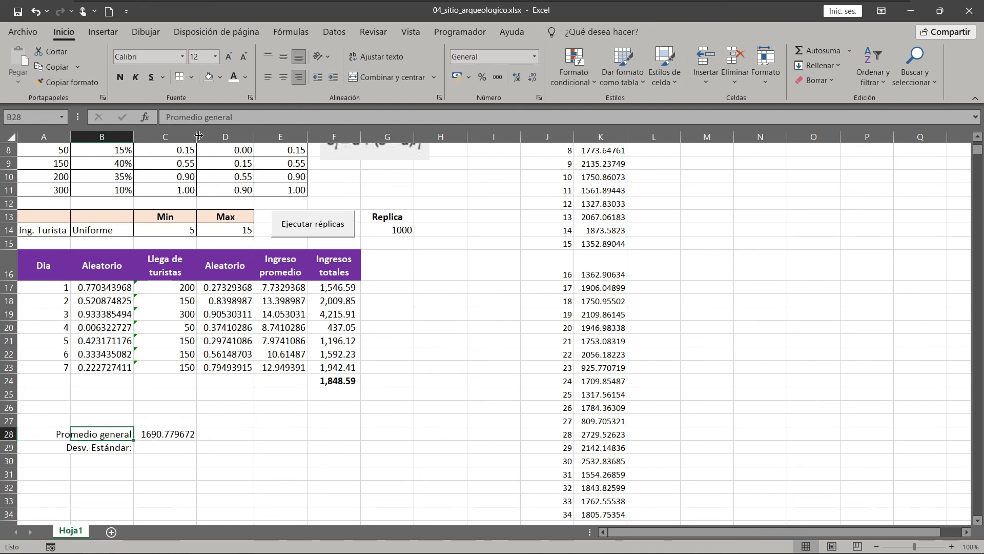
pyautogui.click(247, 117)
pyautogui.write(':')
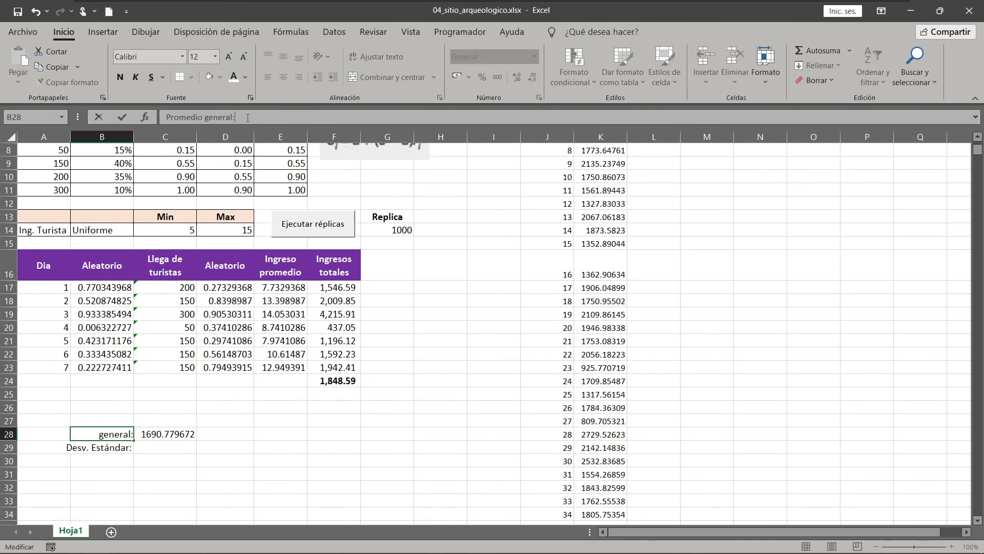
pyautogui.press('Return')
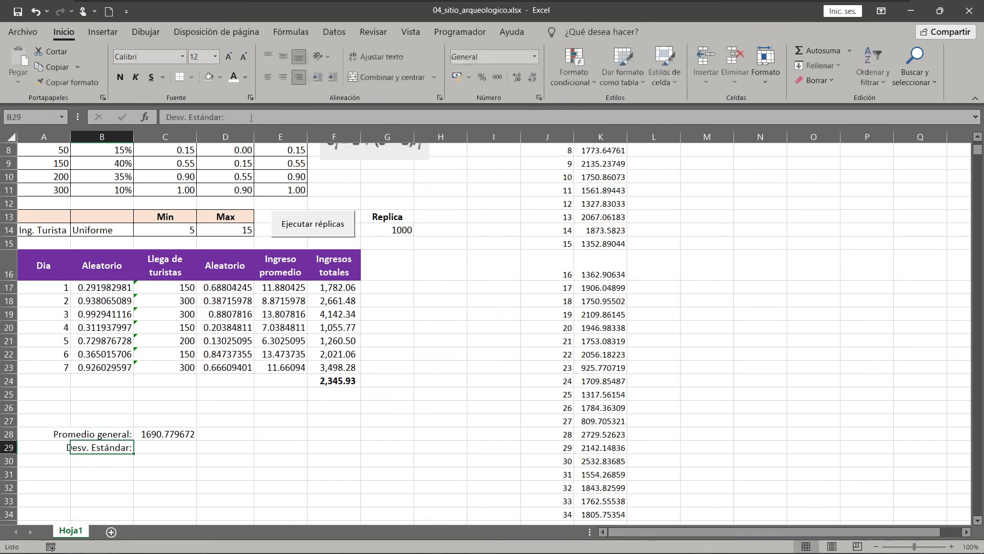
# Calculate the income standard deviation in cell C29 with the formula =DESVEST.P(K1:K1000).
pyautogui.click(168, 447)
pyautogui.write('=')
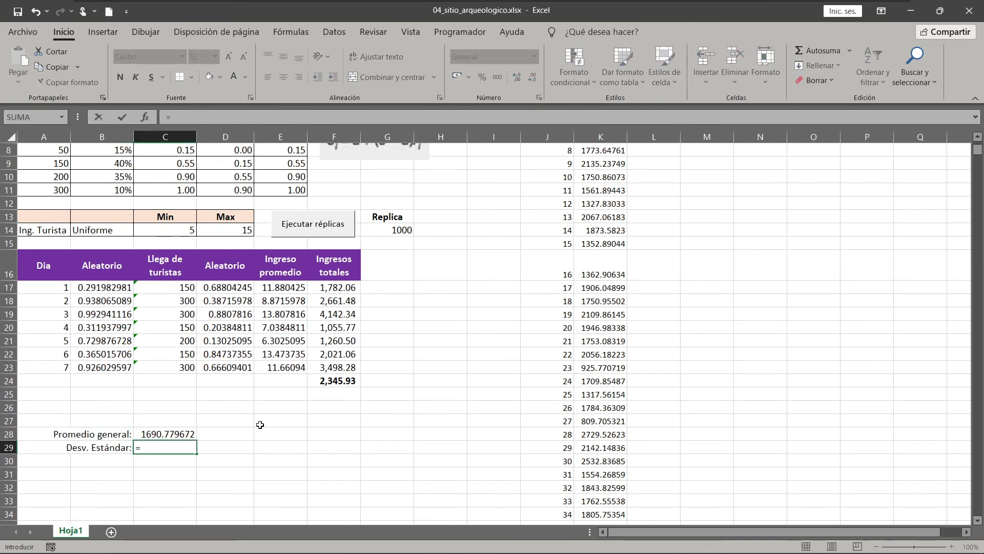
pyautogui.write('des')
pyautogui.press('Down')
pyautogui.press('Down')
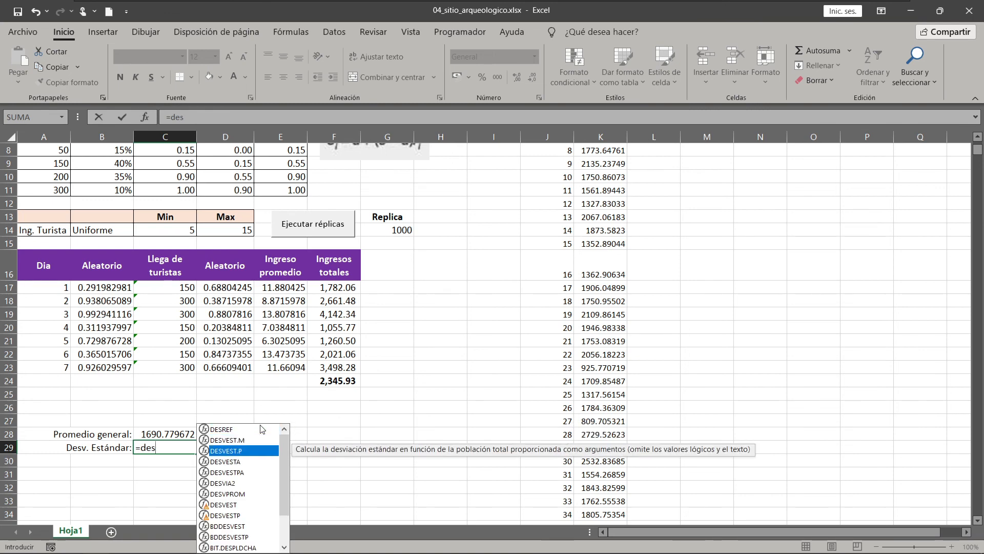
pyautogui.doubleClick(240, 451)
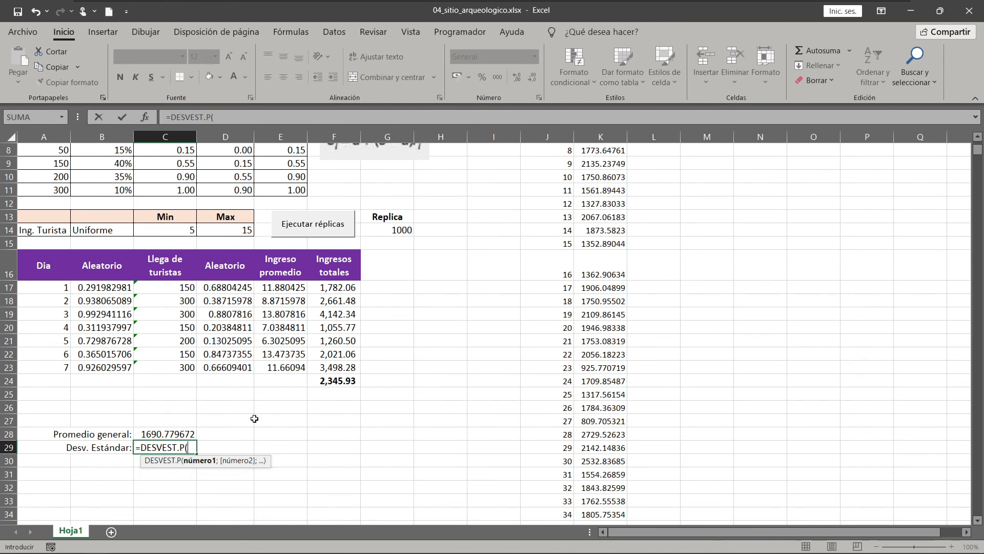
pyautogui.write('k1:k1000)')
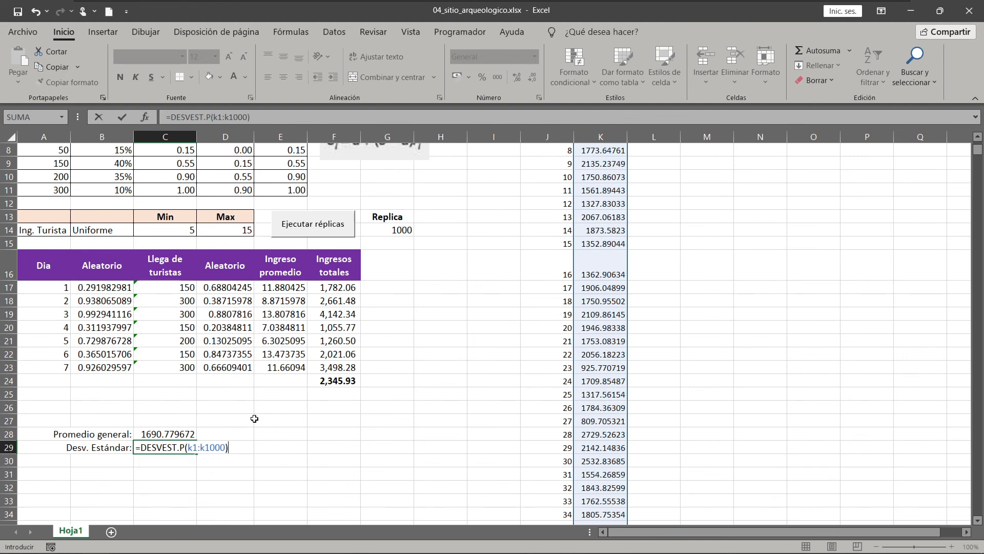
pyautogui.press('Return')
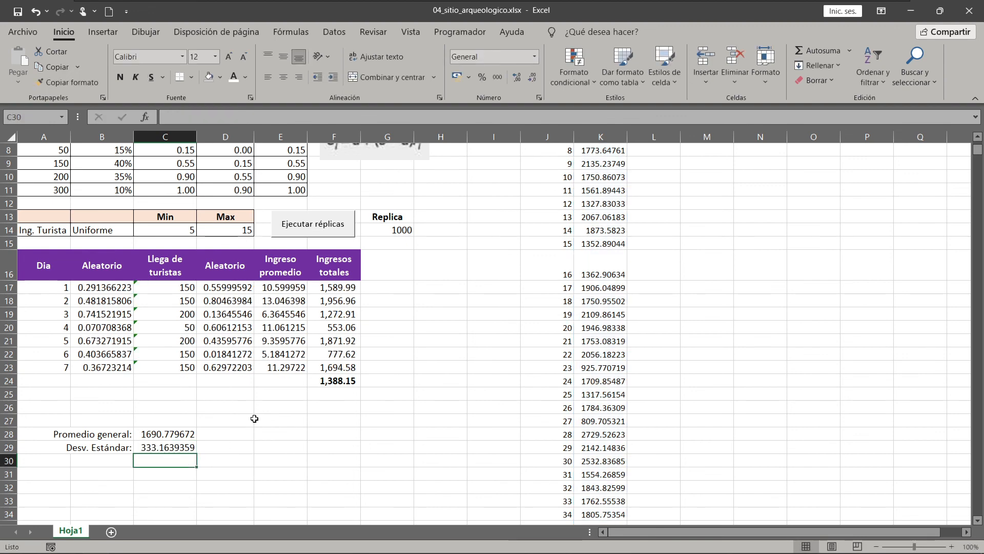
# Enter the labels Mínimo: and Máximo: in cells B30 and B31 and right-align both.
pyautogui.press('Left')
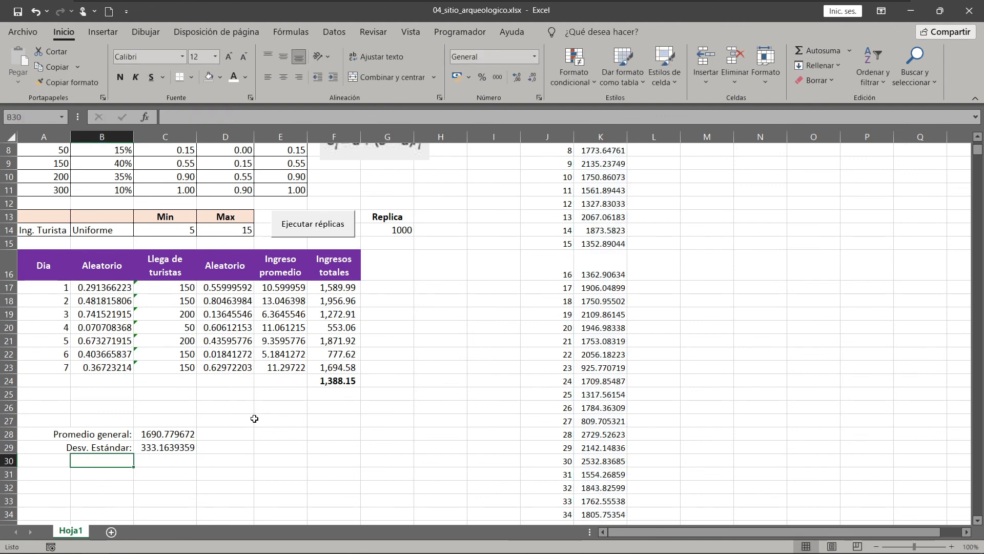
pyautogui.write('Mín')
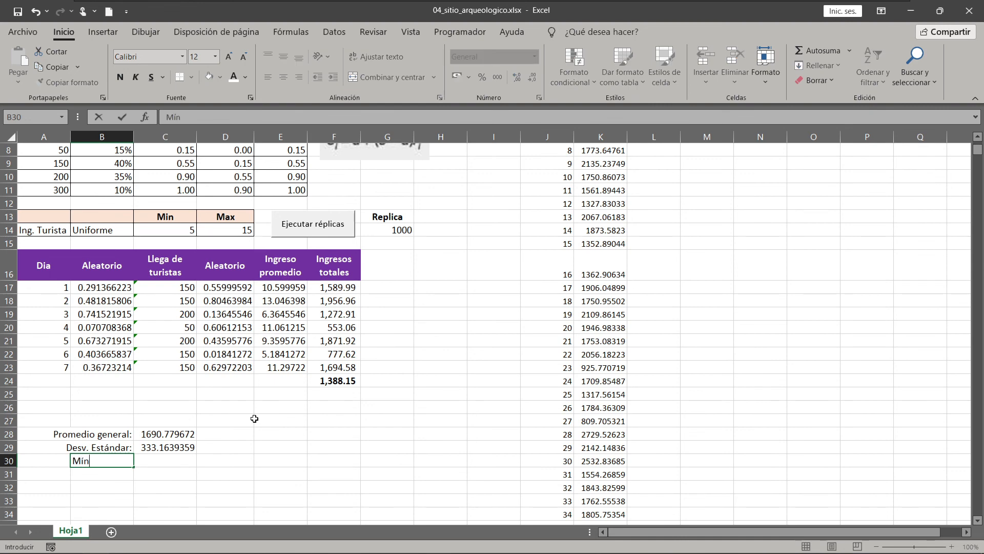
pyautogui.write('imo:')
pyautogui.press('Return')
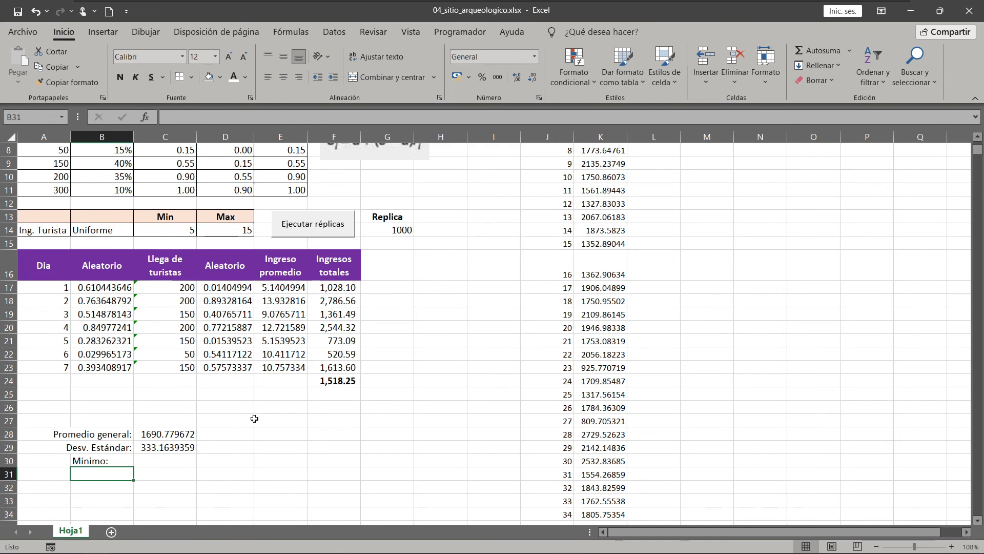
pyautogui.write('Máxim')
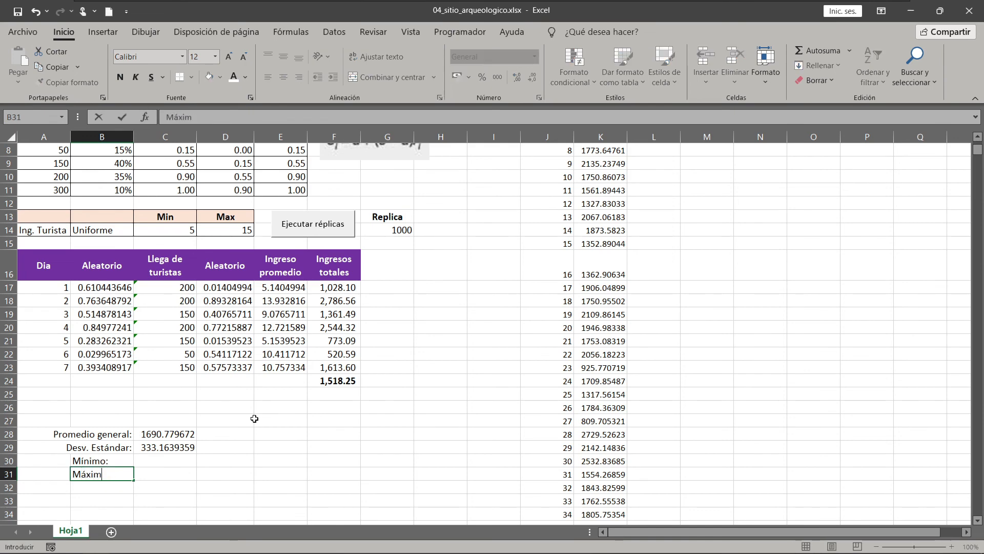
pyautogui.write('o')
pyautogui.press('Return')
pyautogui.press('Up')
pyautogui.press('Up')
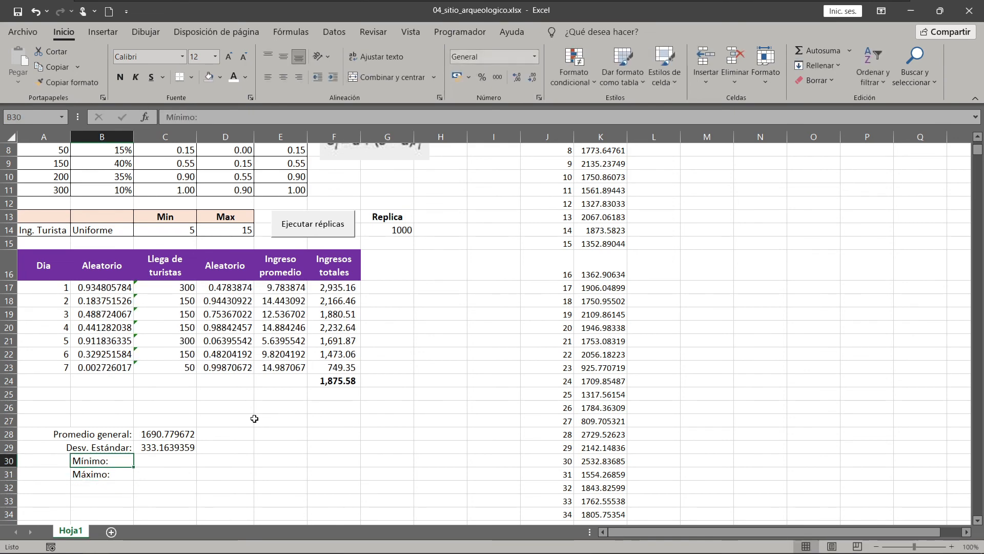
pyautogui.moveTo(114, 460); pyautogui.dragTo(113, 474)
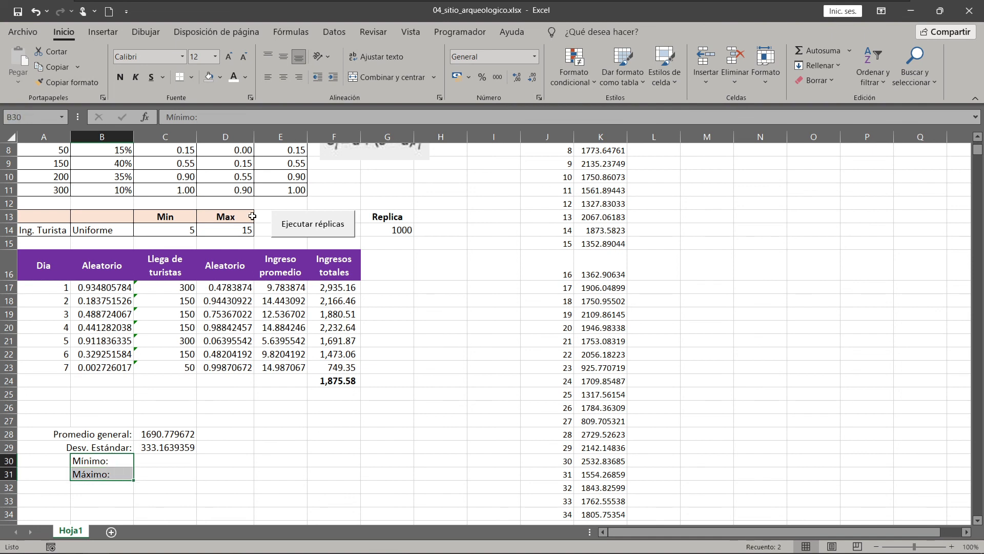
pyautogui.click(301, 78)
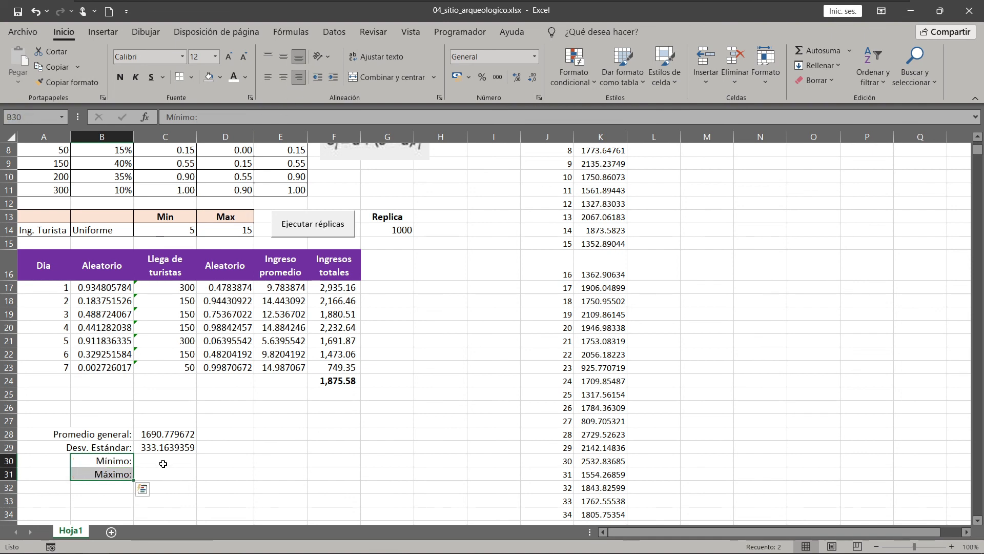
# Calculate the minimum income of the replications in cell C30 with the formula =MIN(K1:K1000).
pyautogui.click(178, 457)
pyautogui.write('=min')
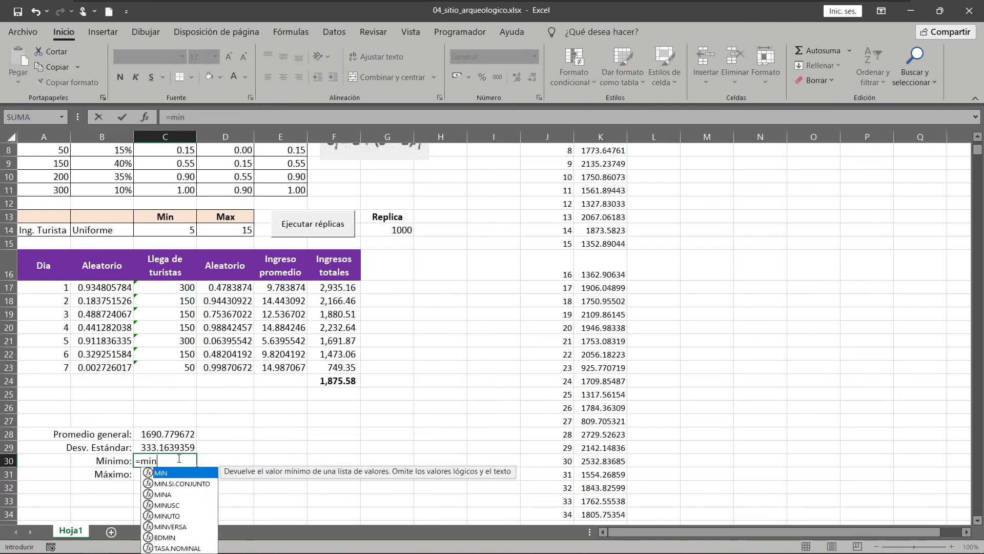
pyautogui.write('(')
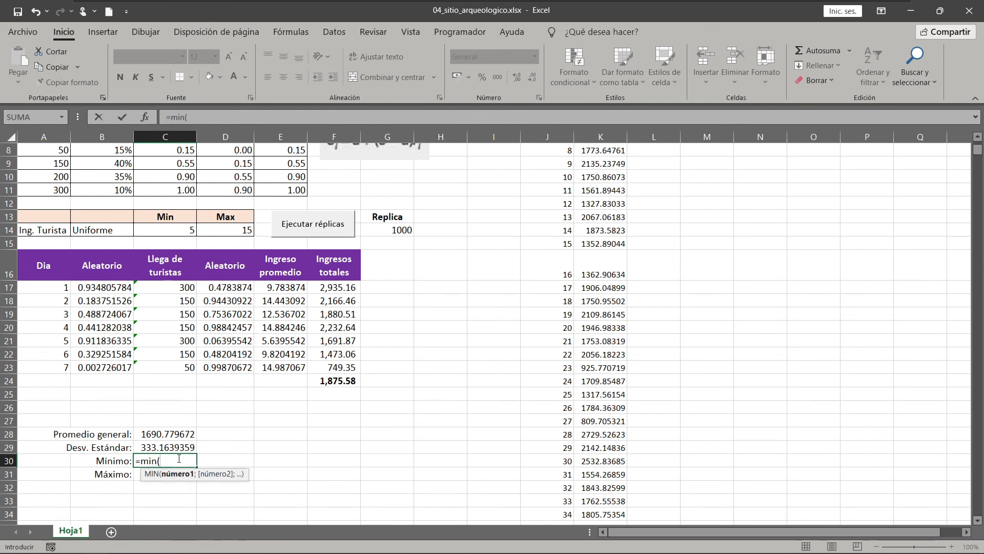
pyautogui.write('k1:k')
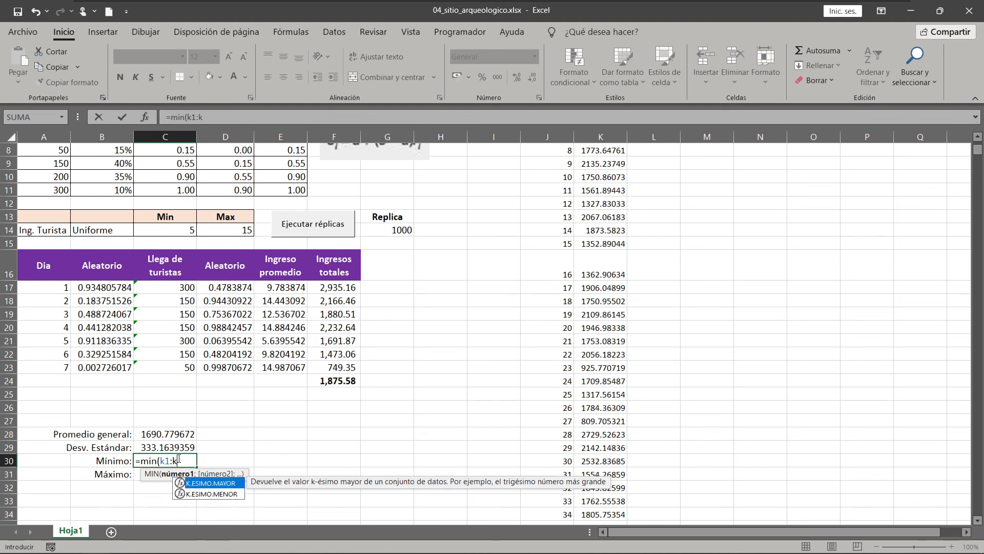
pyautogui.write('1000')
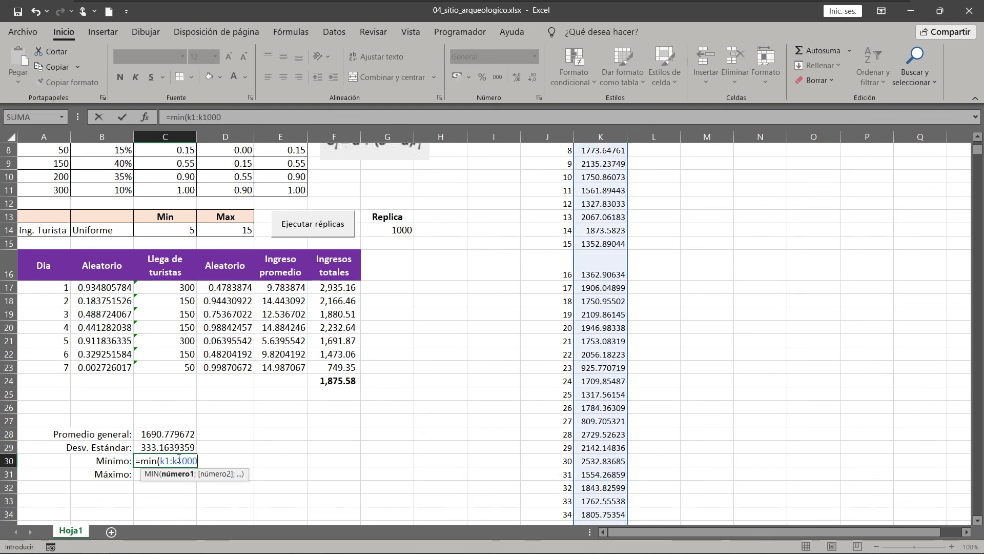
pyautogui.write(')')
pyautogui.press('Return')
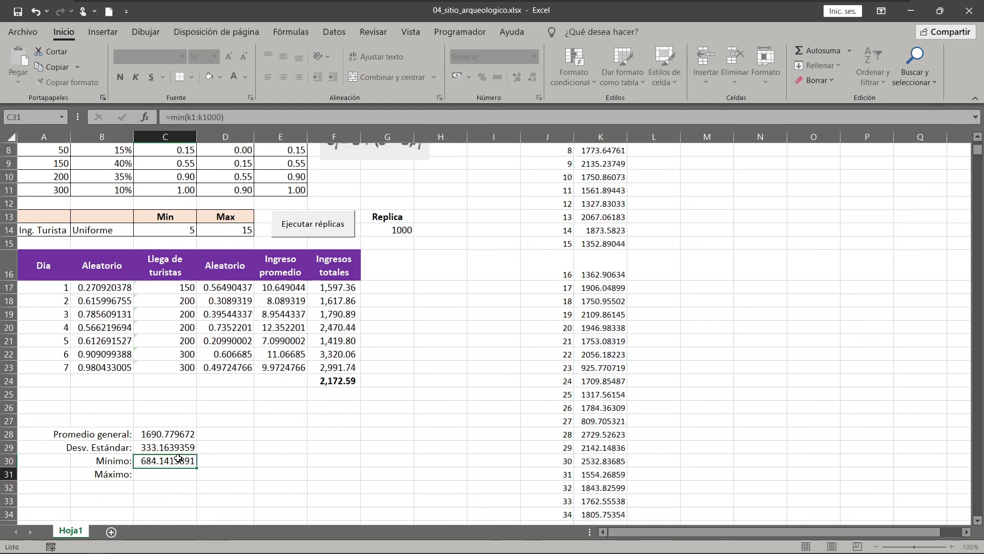
# Calculate the maximum income of the replications in cell C31 with the formula =MAX(K1:K1000).
pyautogui.write('=')
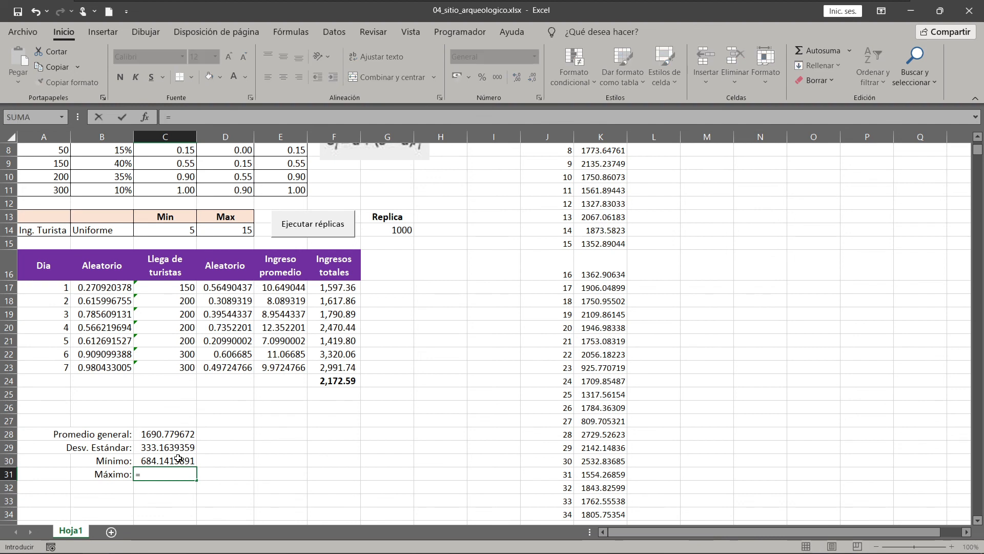
pyautogui.write('max(')
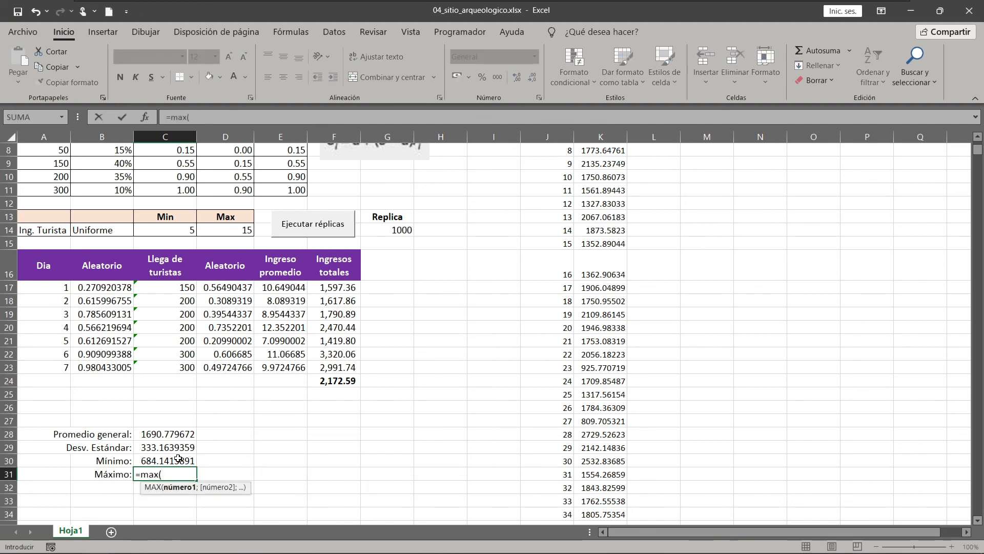
pyautogui.write('k1:k100')
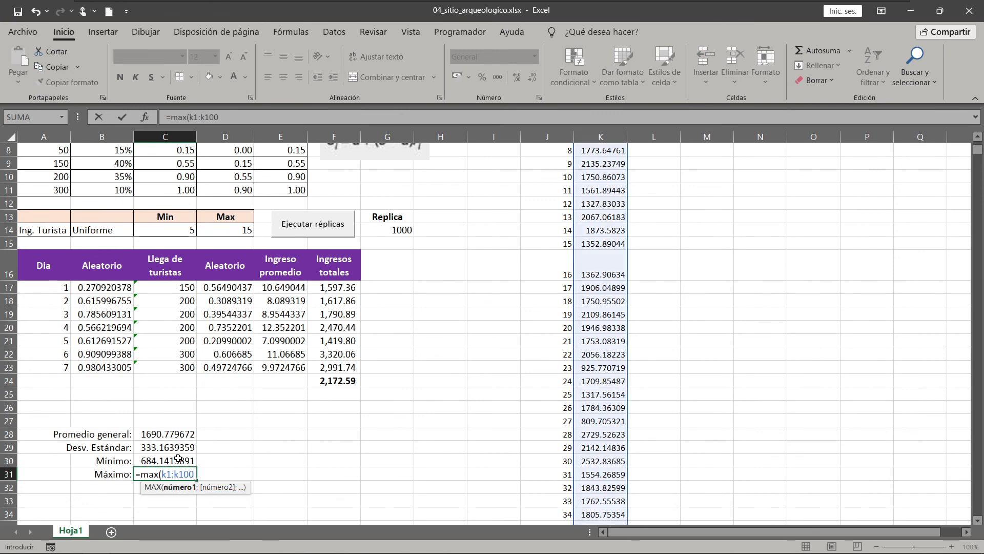
pyautogui.write('0)')
pyautogui.press('Return')
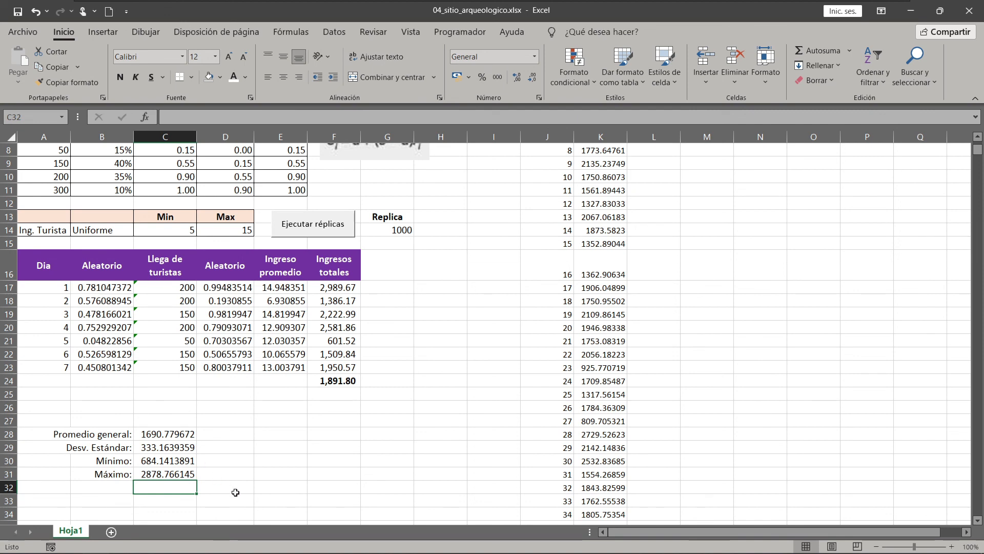
# Format the summary results in C28:C31 in the Contabilidad style with thousands separators and two decimals.
pyautogui.click(172, 436)
pyautogui.moveTo(172, 457); pyautogui.dragTo(171, 472)
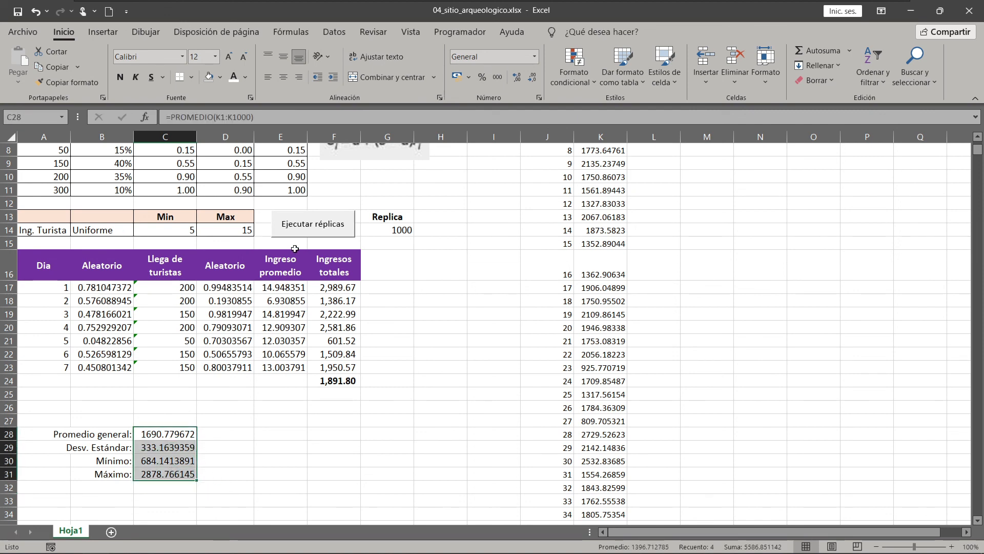
pyautogui.click(495, 78)
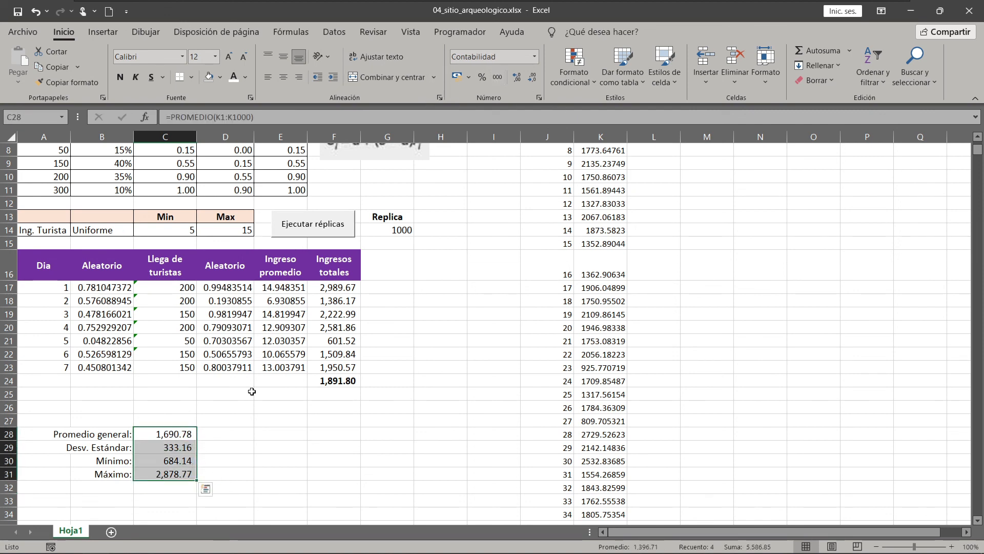
pyautogui.click(232, 448)
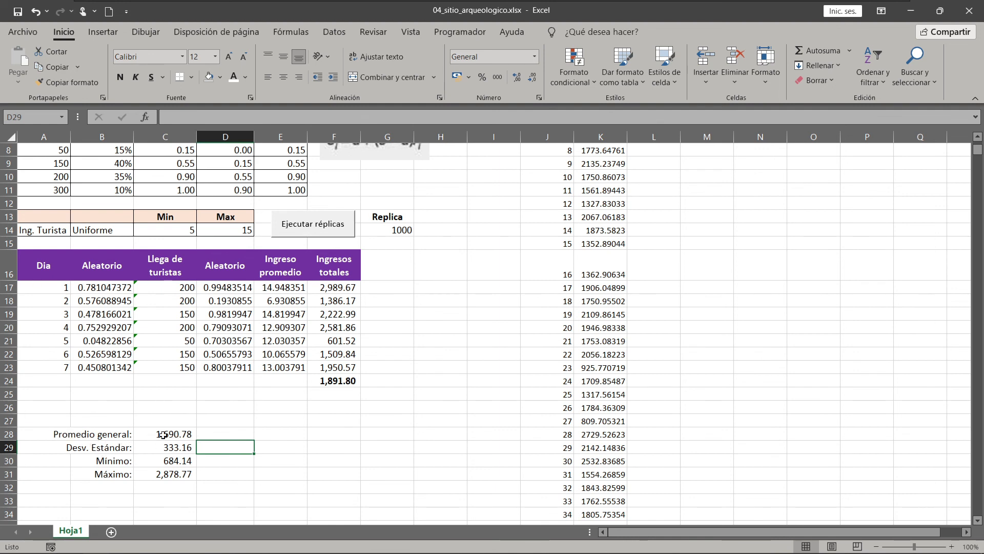
pyautogui.scroll(3, 277, 351)
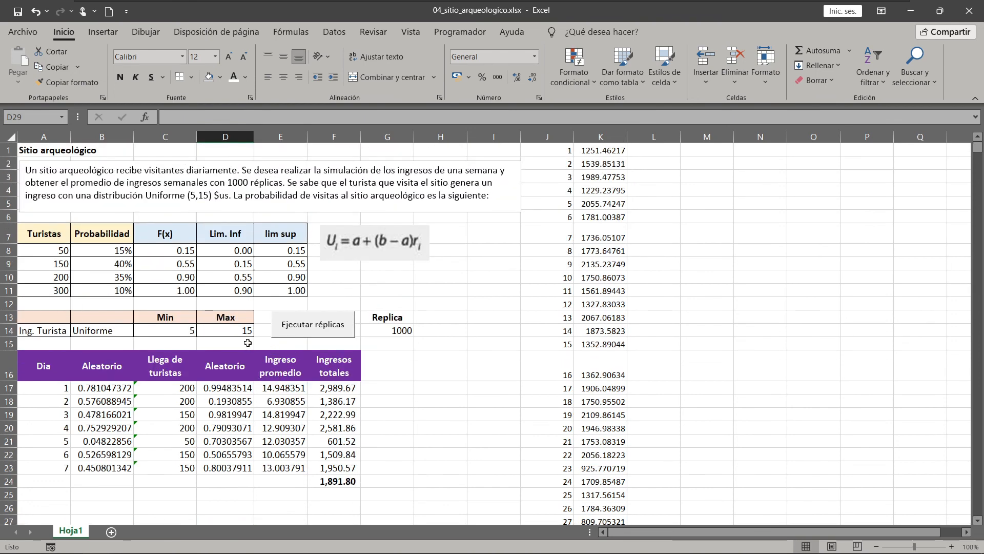
pyautogui.scroll(-3, 247, 335)
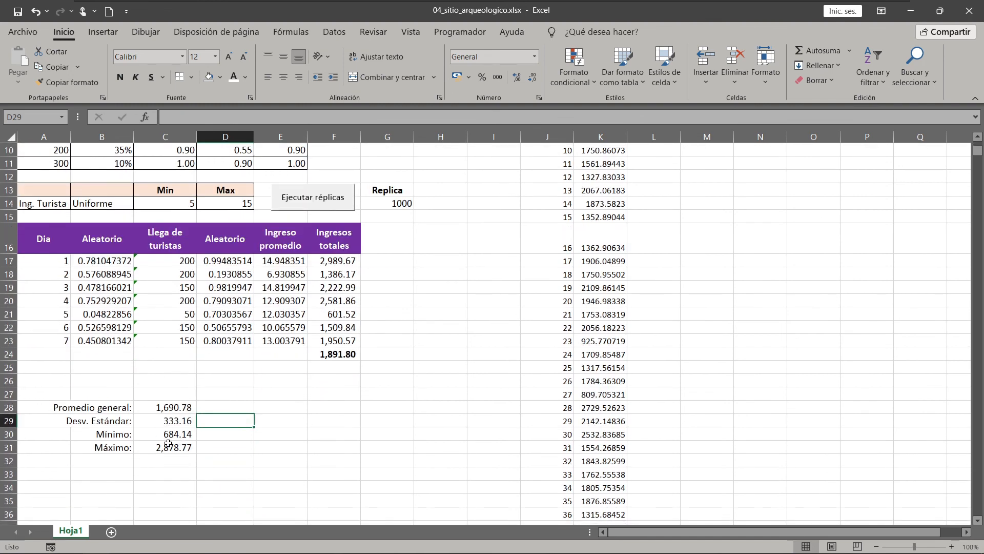
pyautogui.click(167, 407)
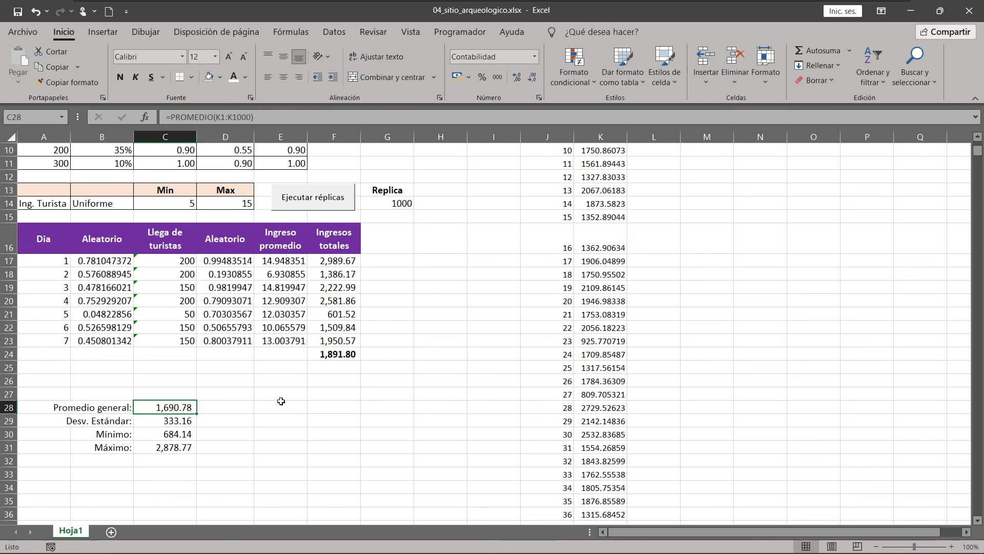
pyautogui.scroll(3, 281, 401)
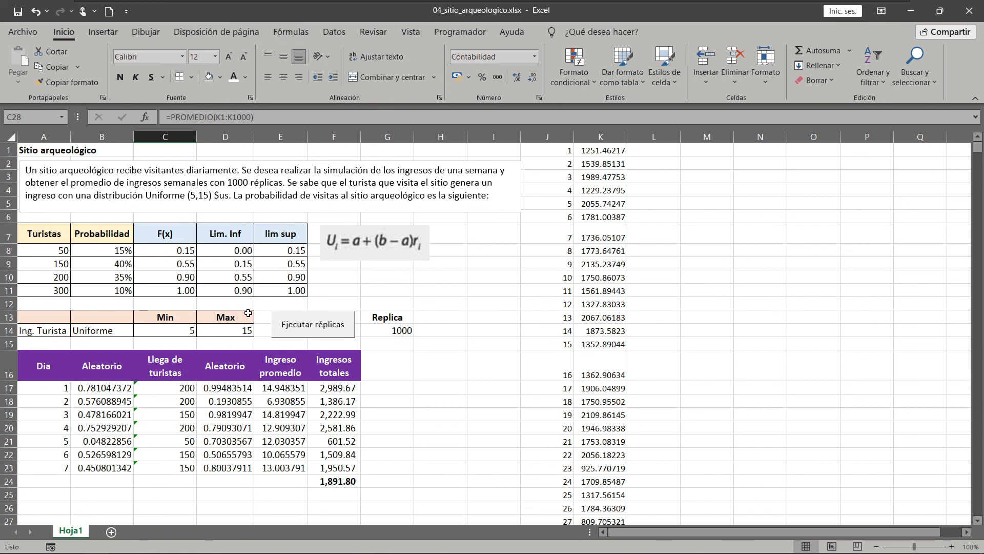
pyautogui.moveTo(850, 544)
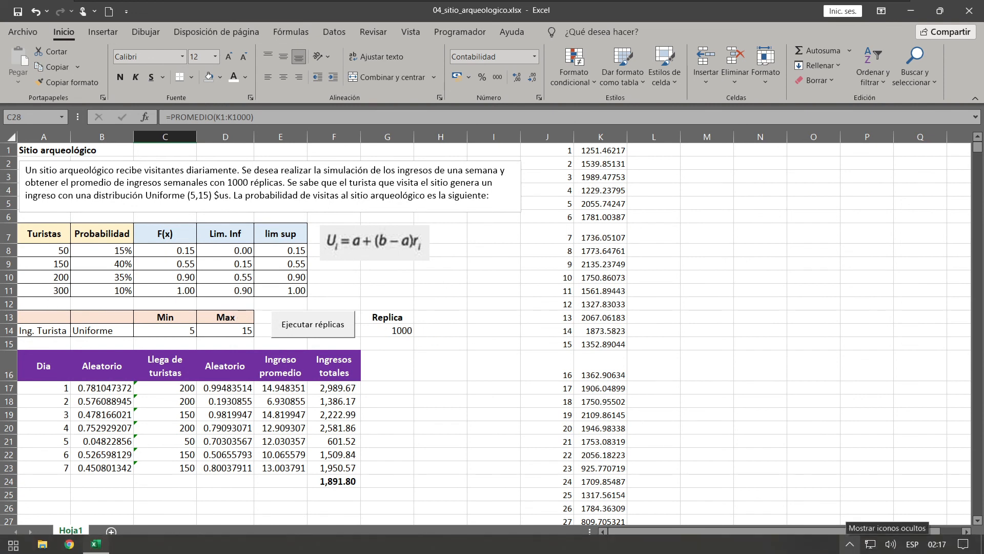